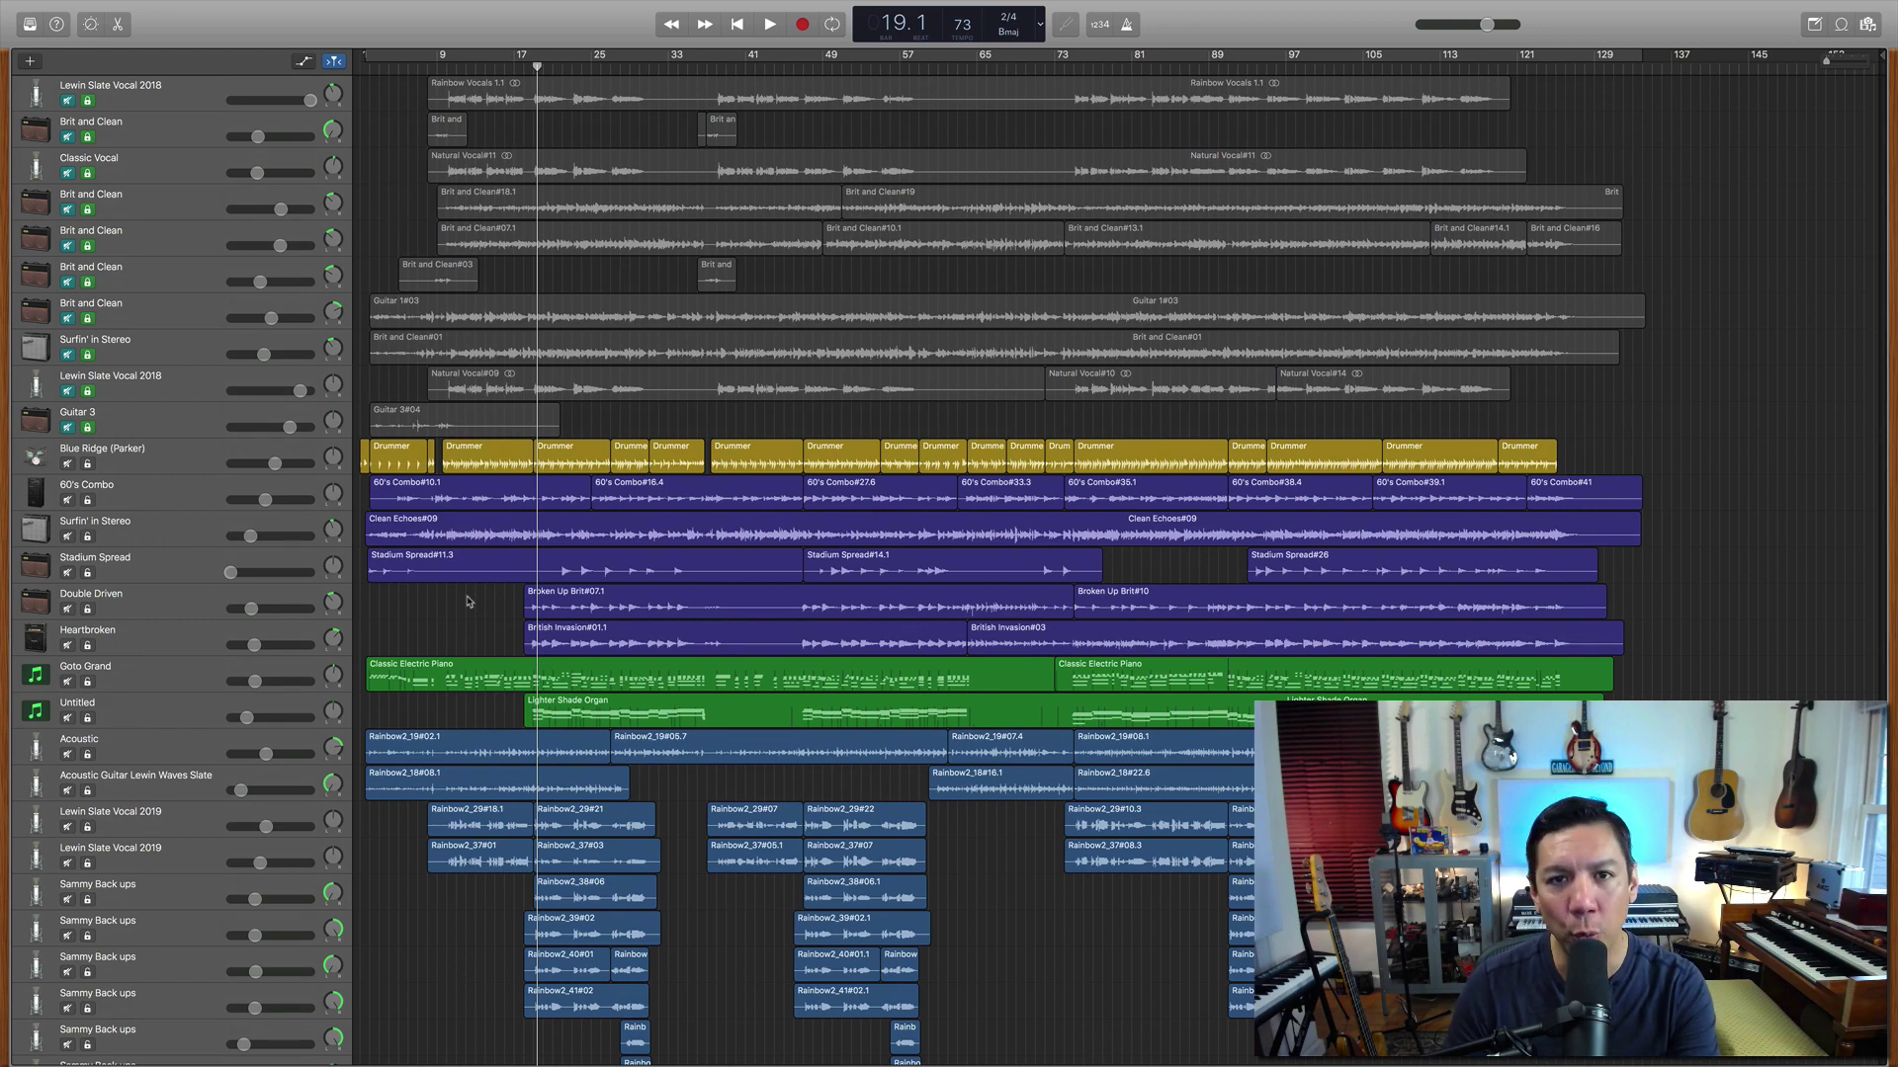
Step: Select the Blue Ridge (Parker) drummer track and enter -5 dB on its volume slider
left_click(167, 458)
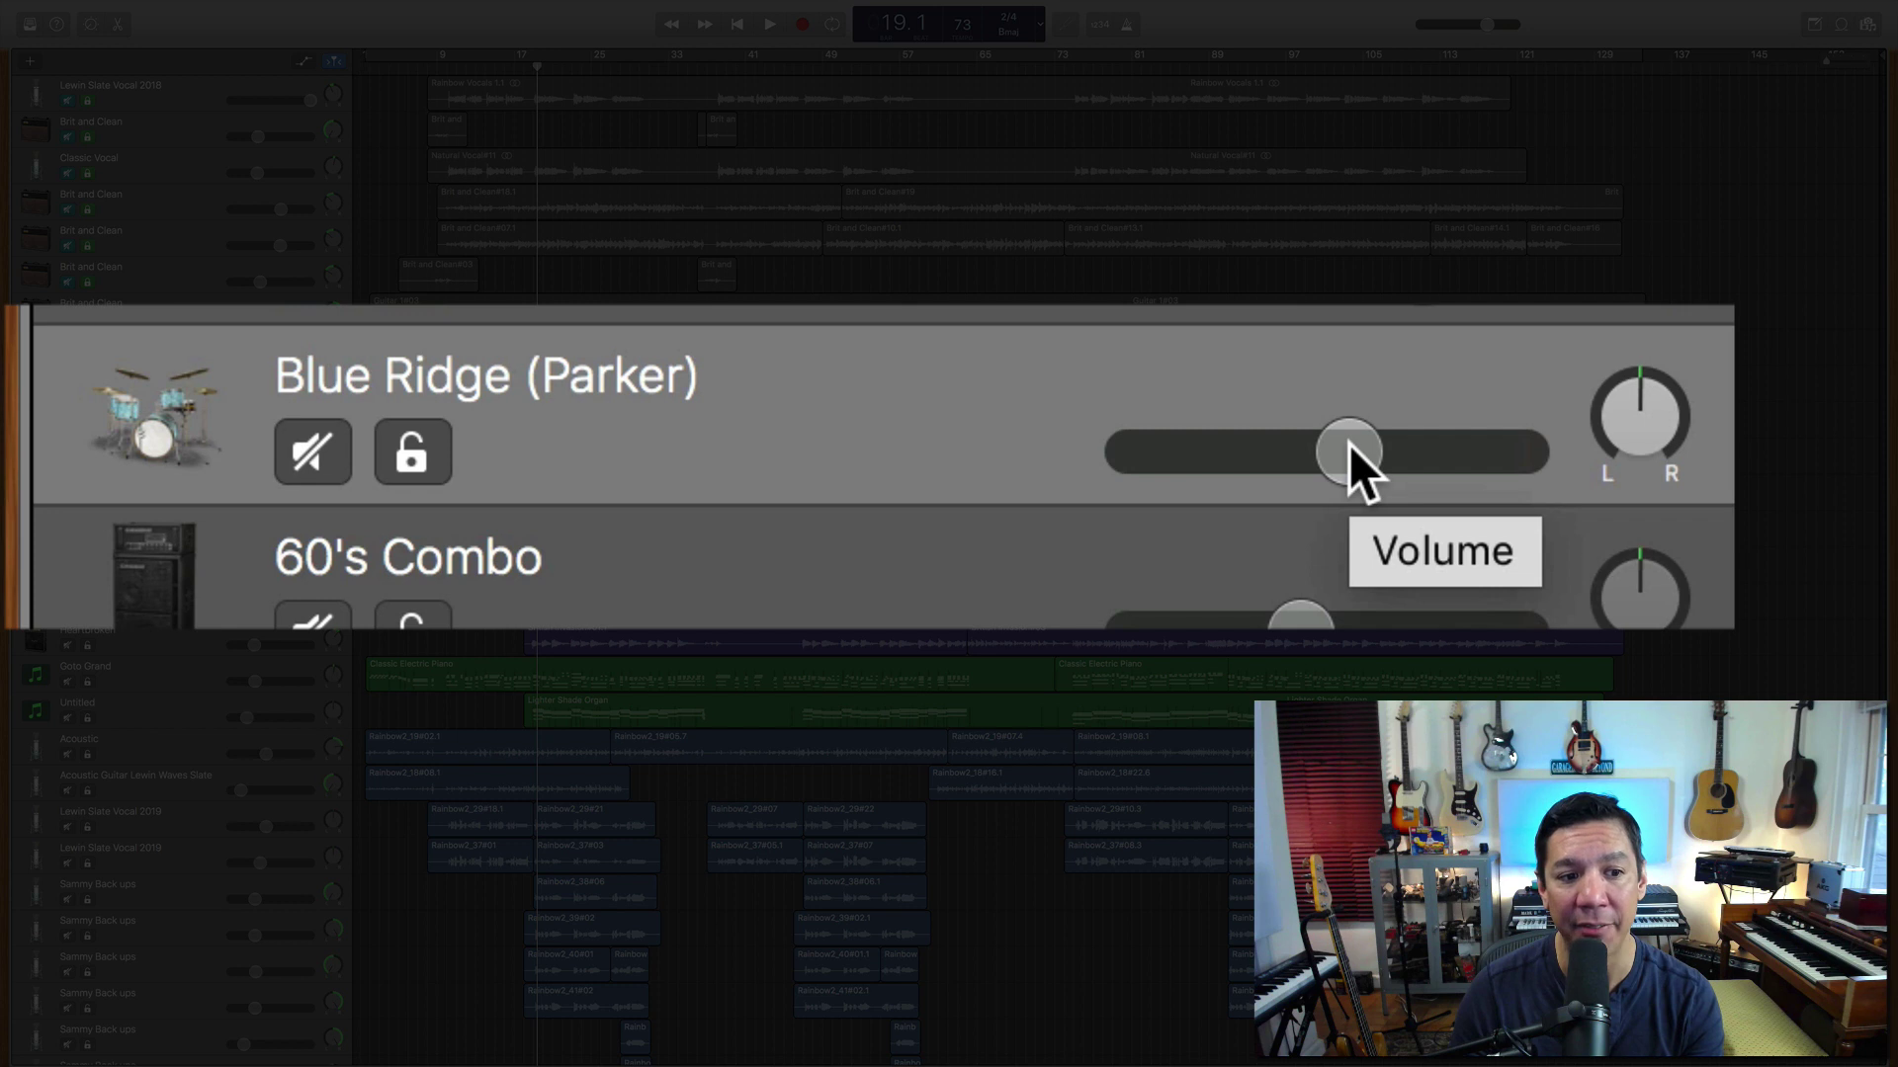
left_click(1349, 444)
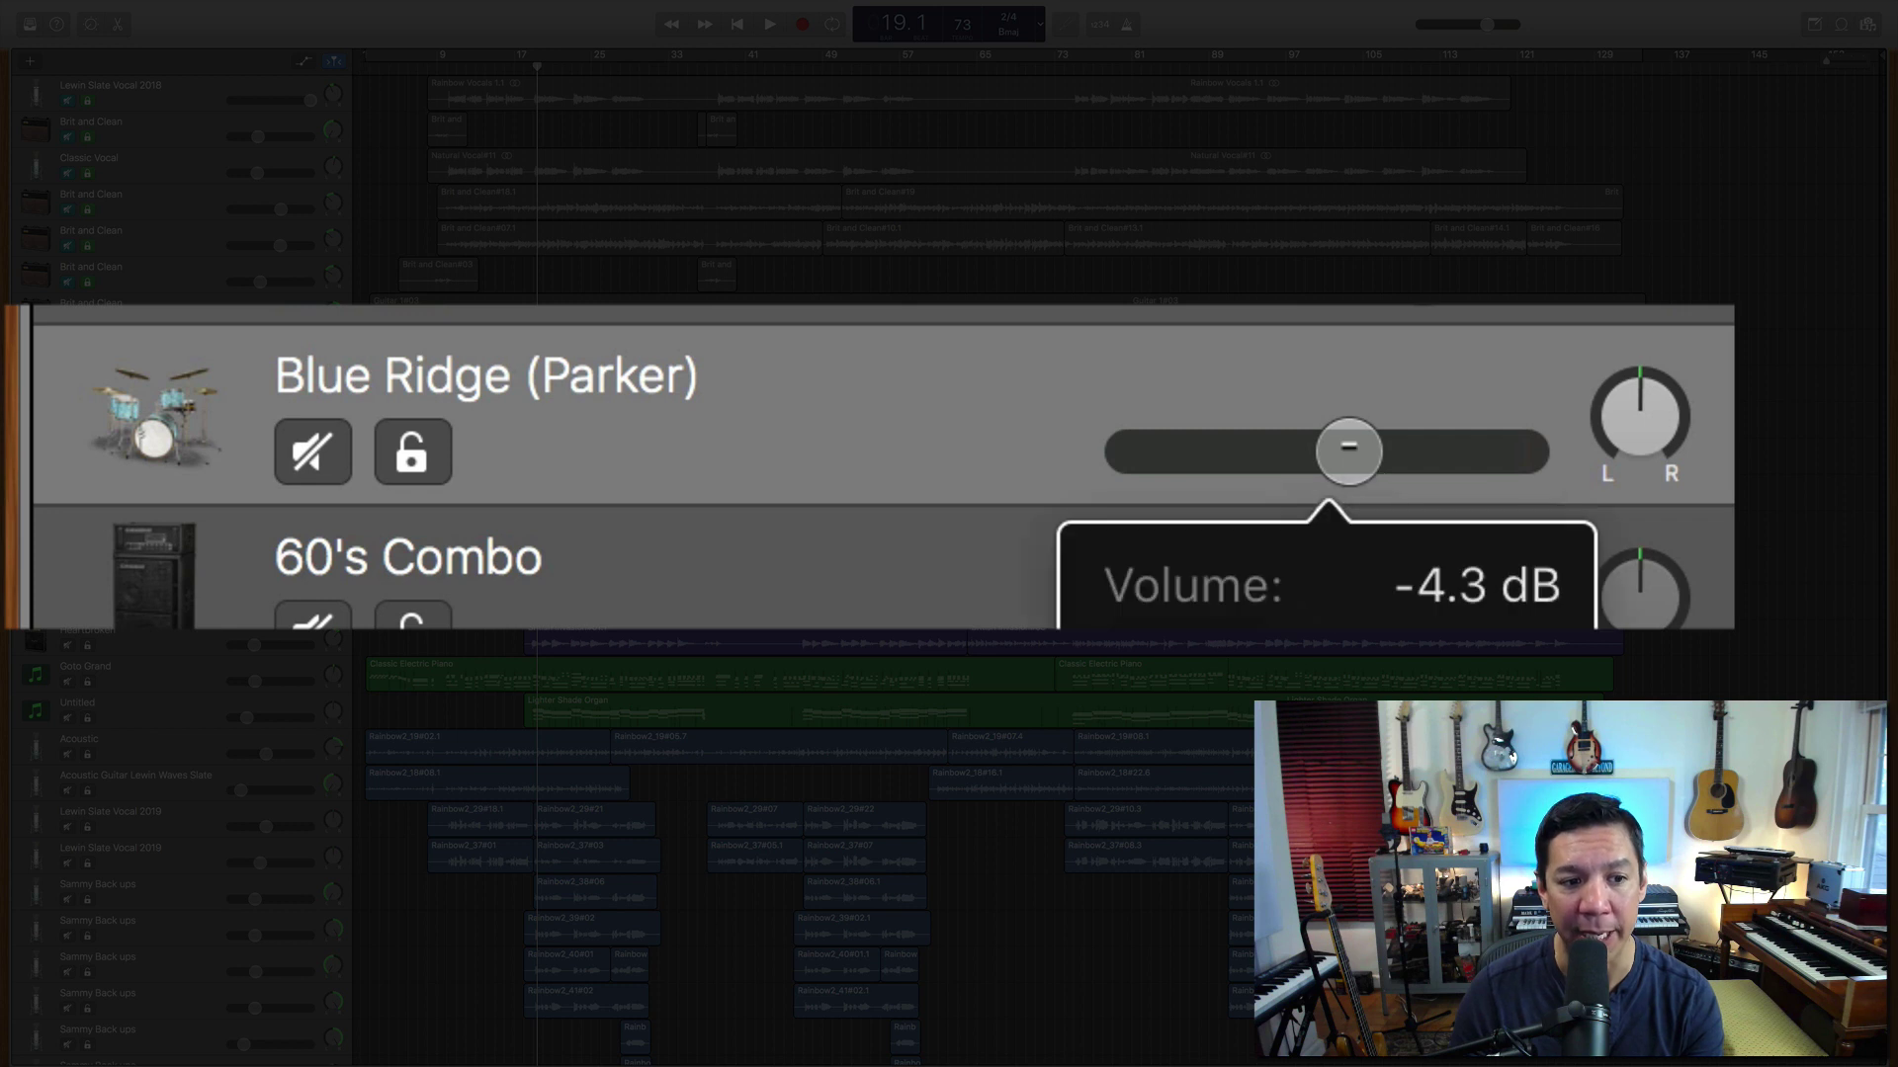
double_click(1348, 452)
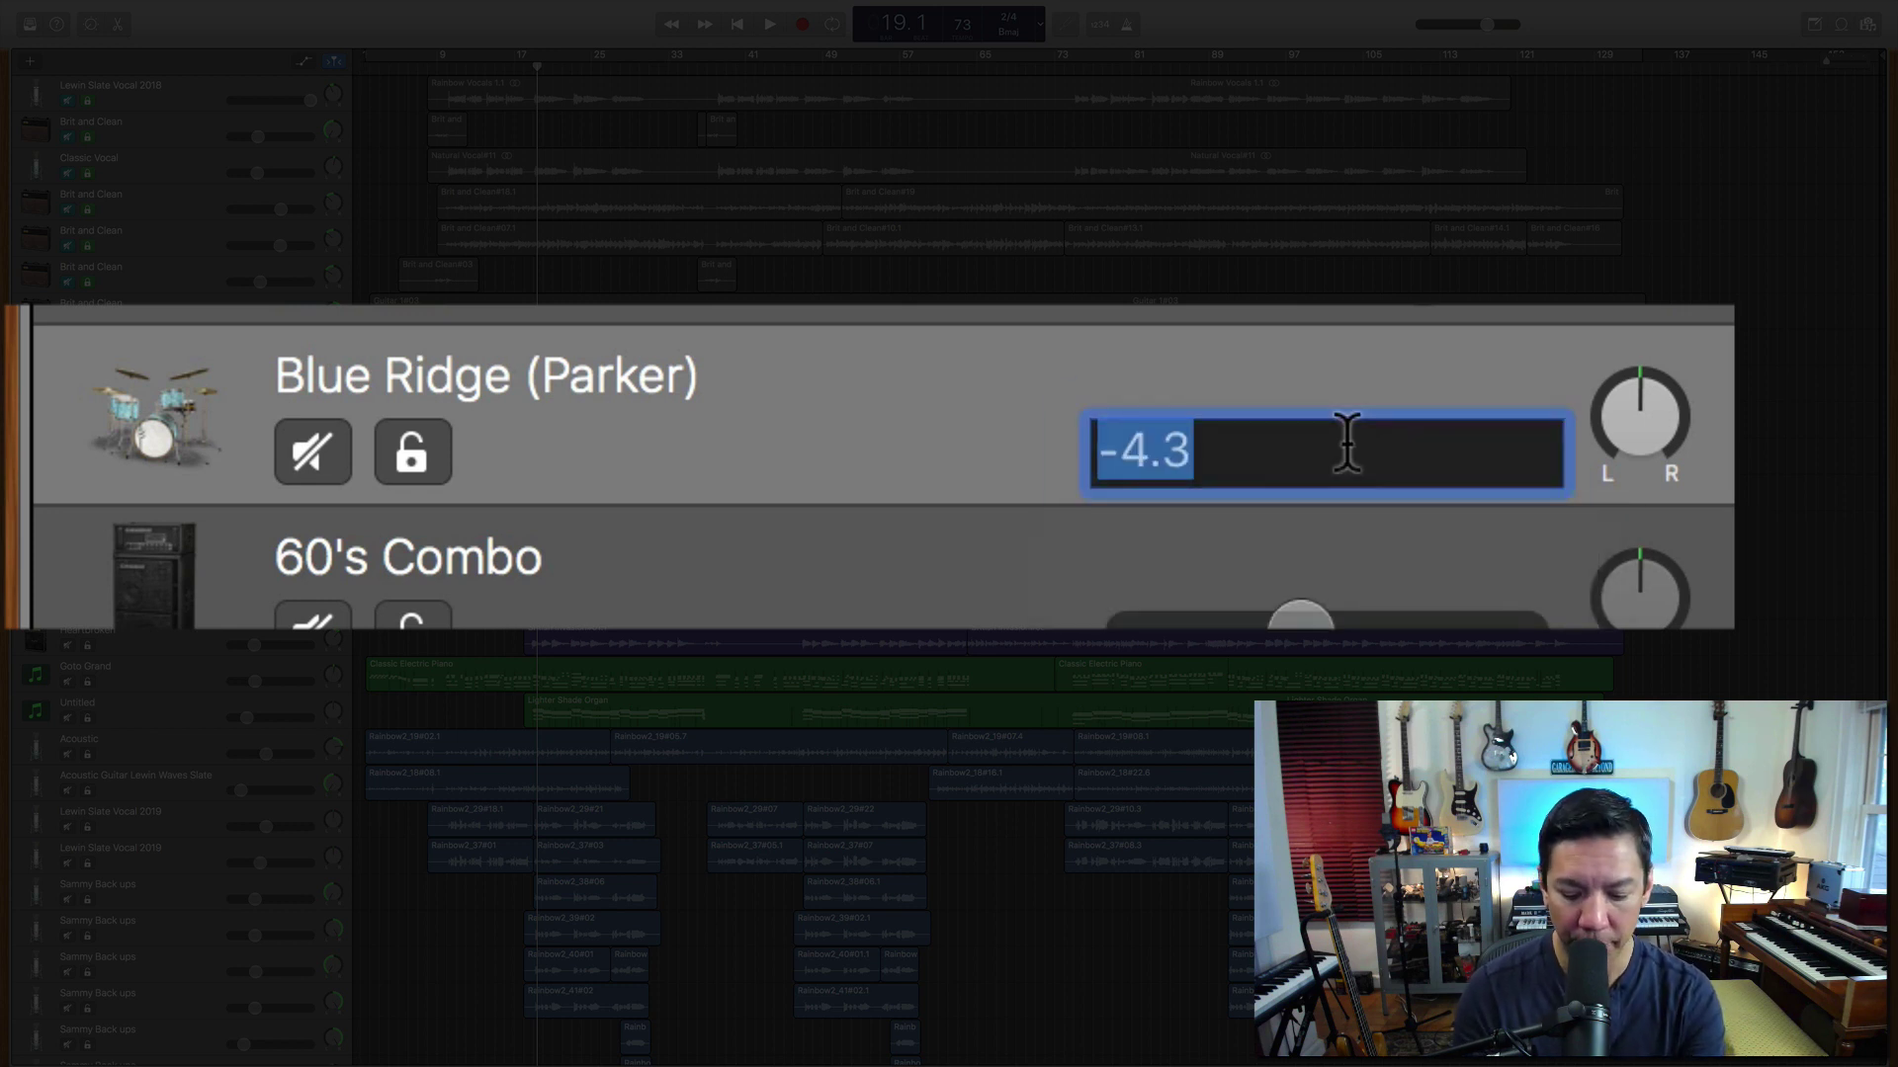
type("-5")
key("Return")
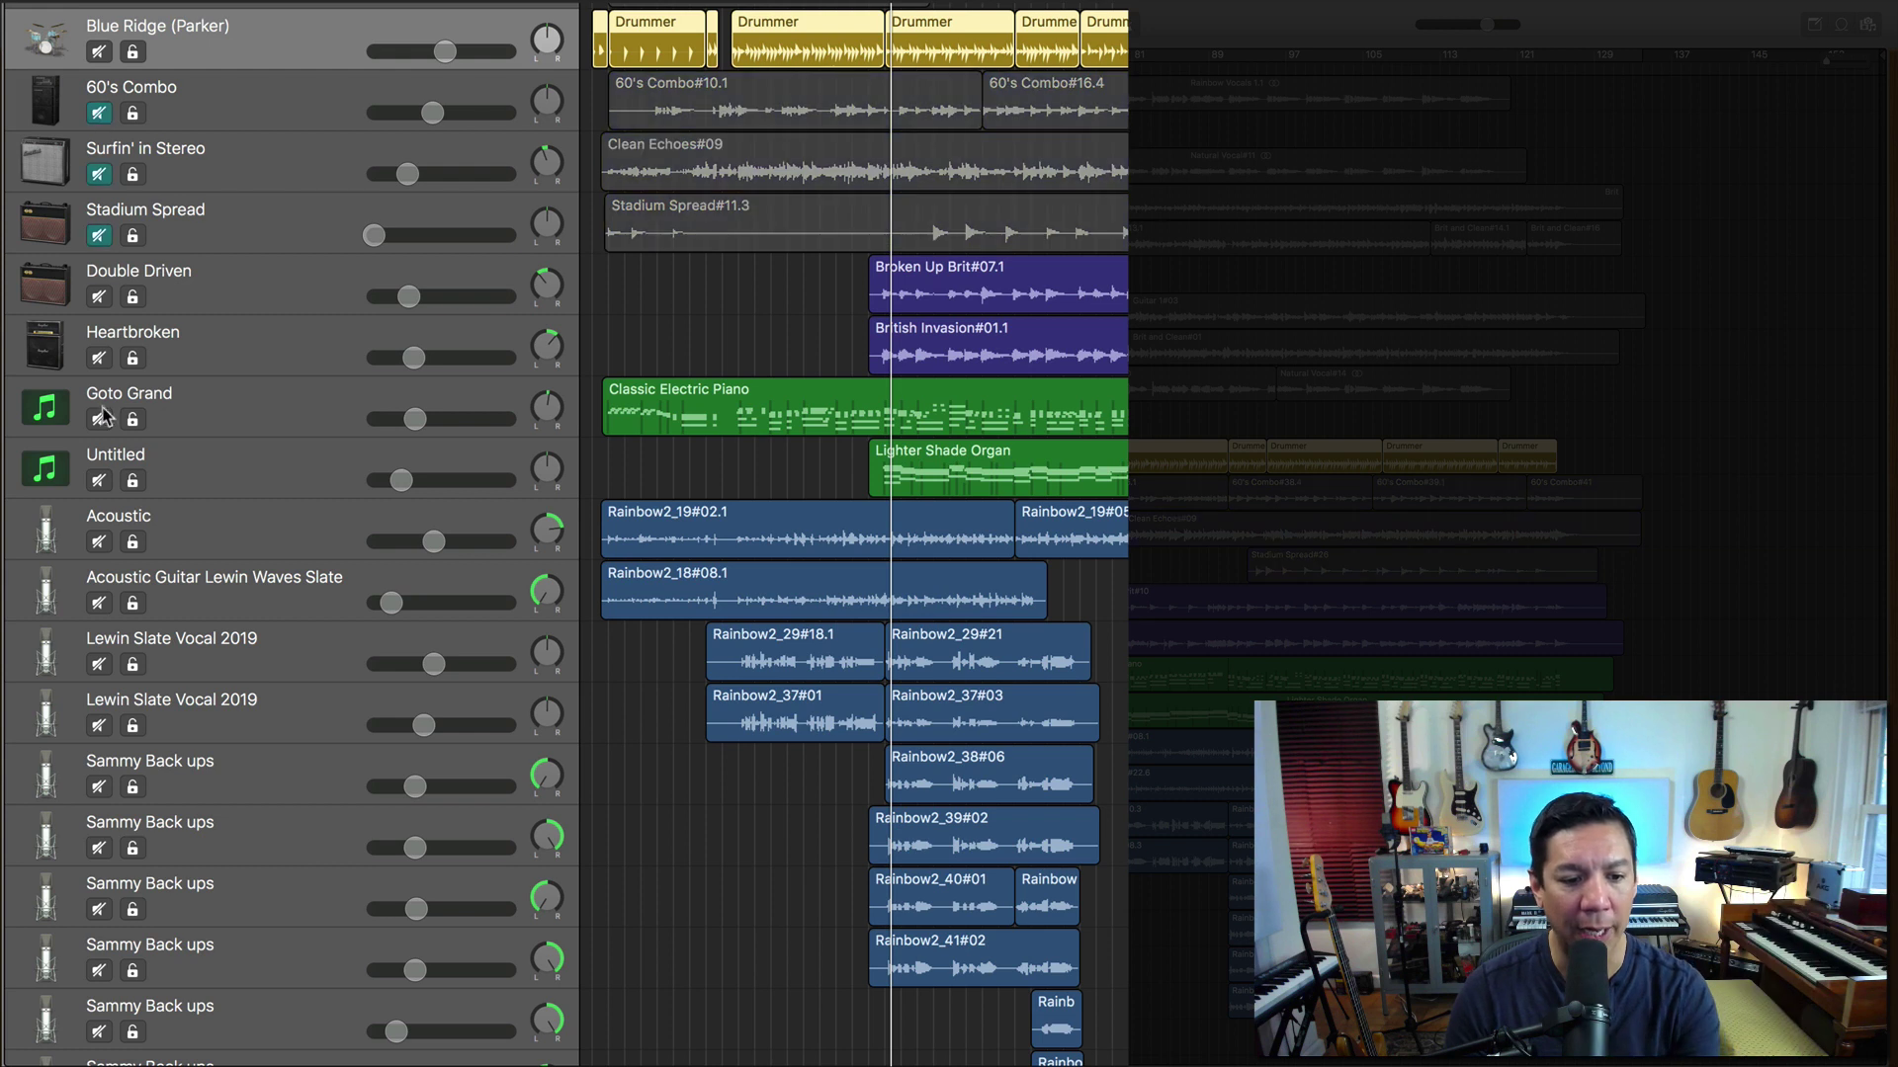
Step: Mute every track except the drums and play the song with drums alone
left_click_drag(104, 415, 109, 934)
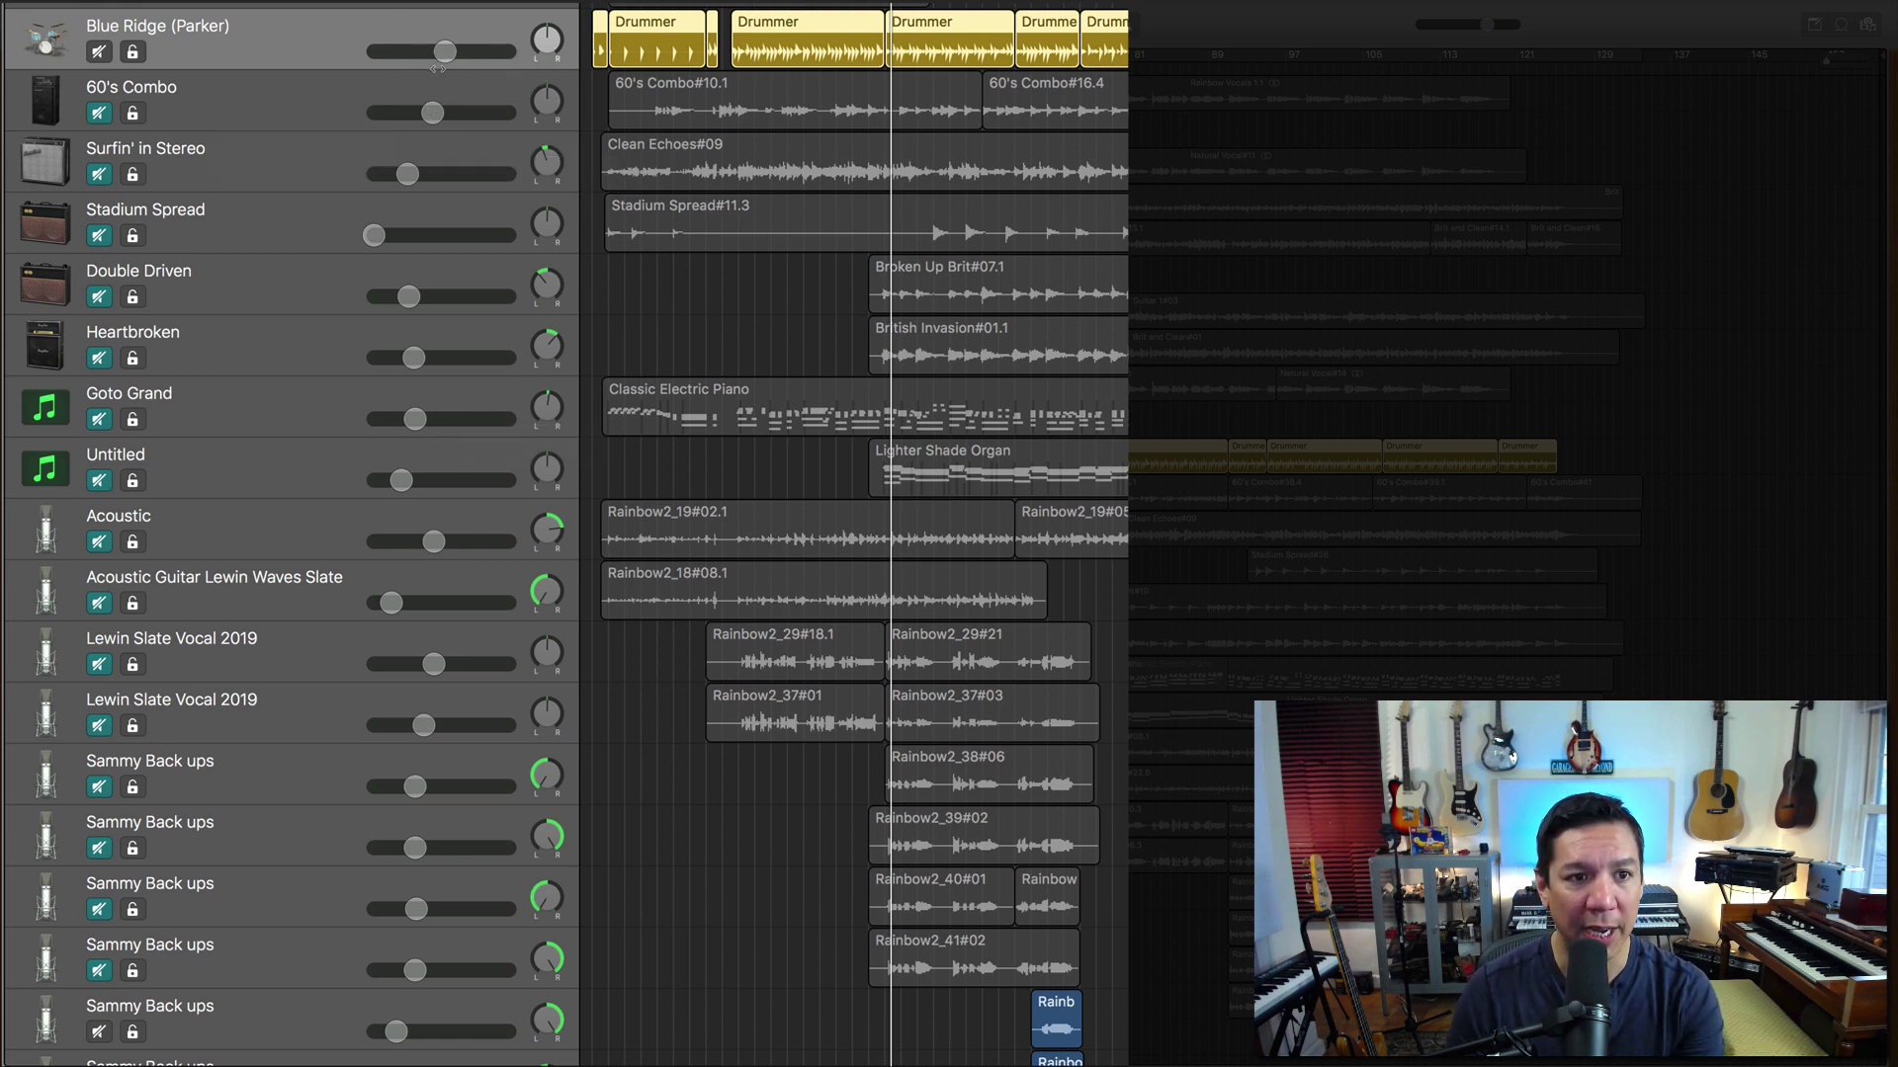
key("space")
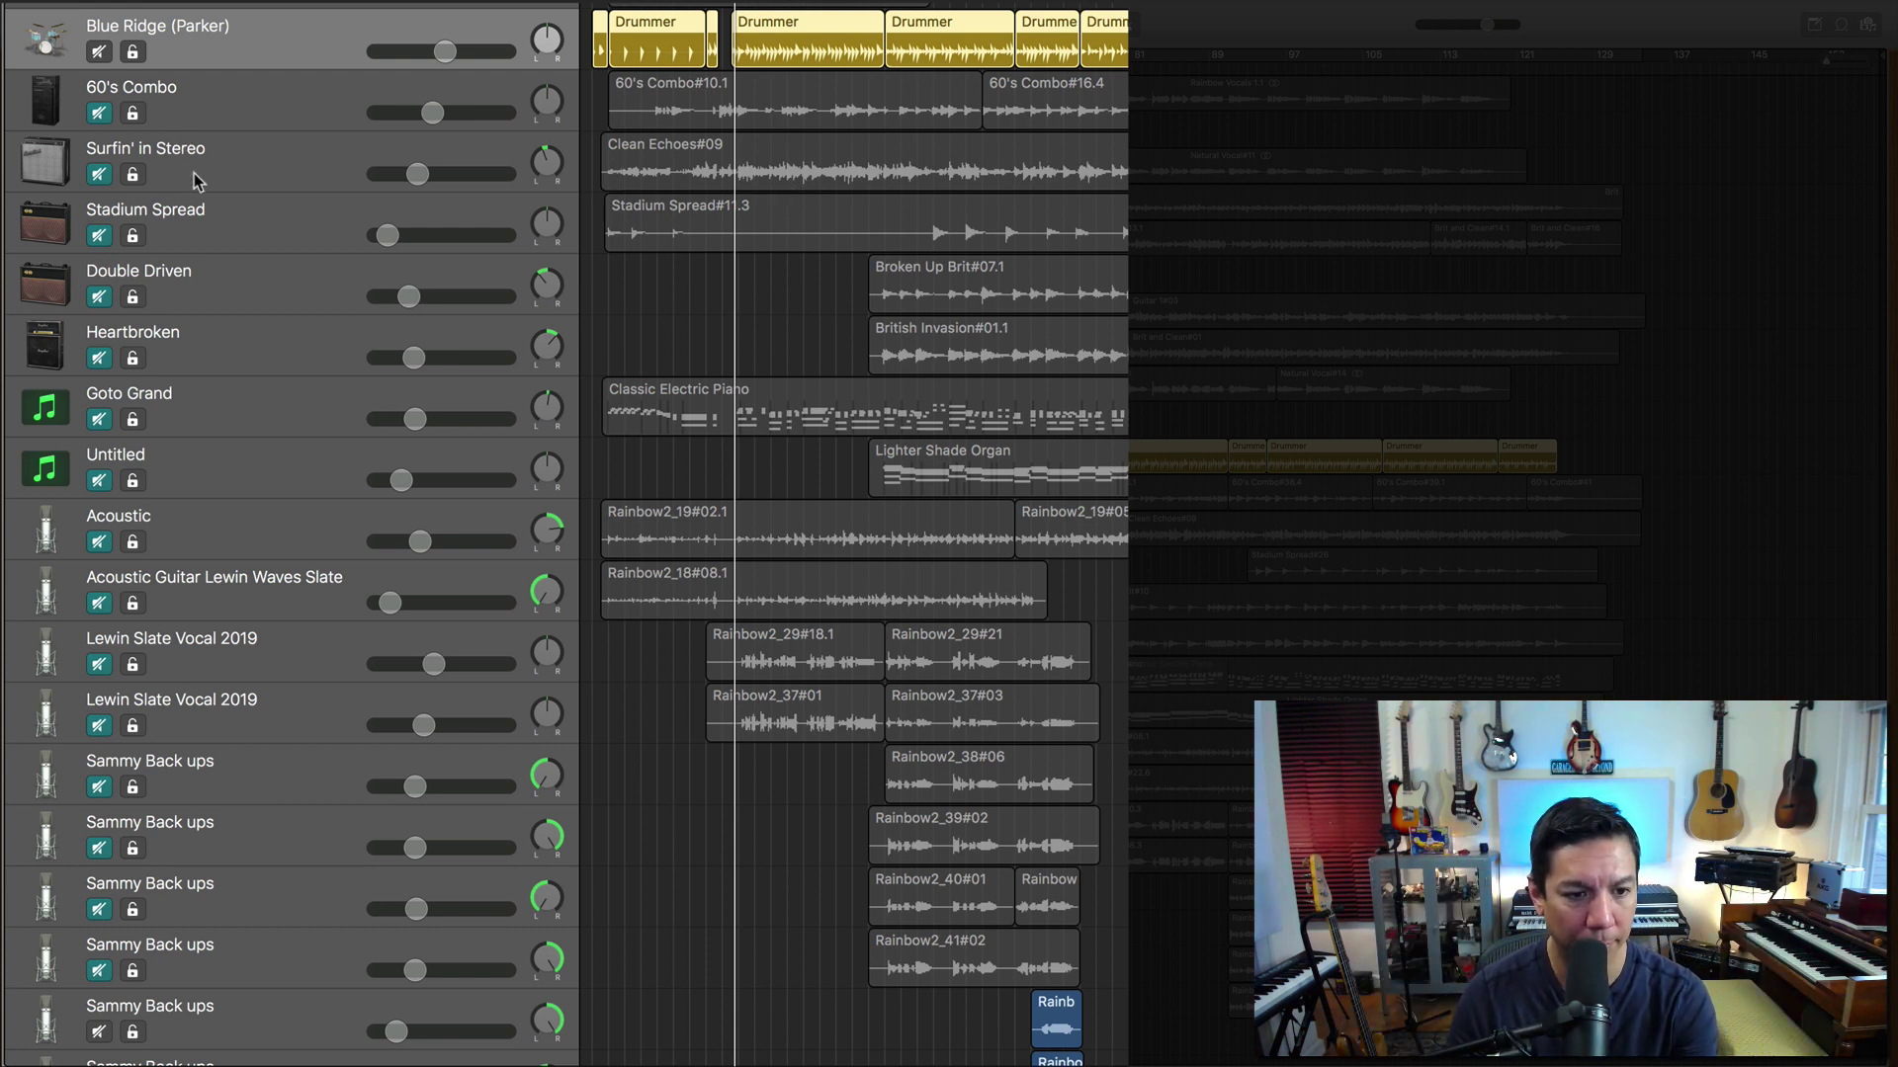
key("space")
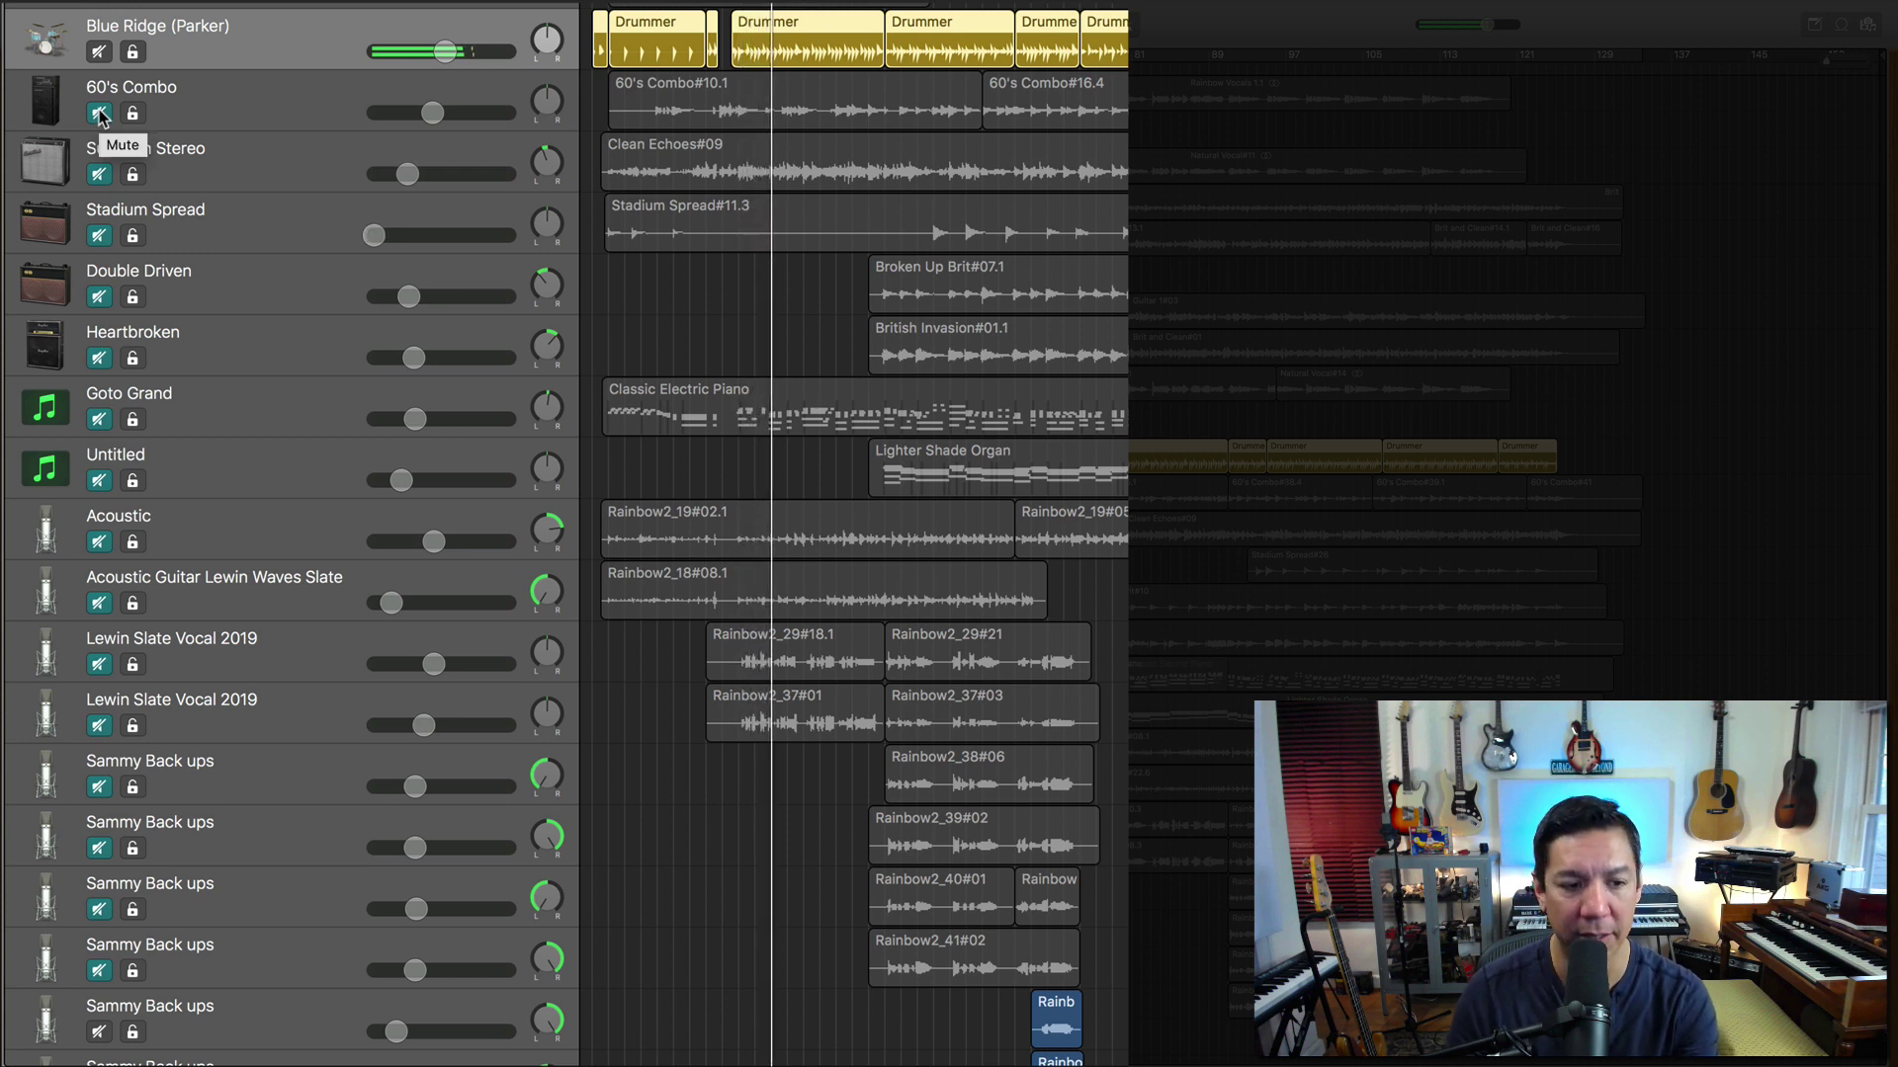
Step: Unmute 60's Combo, Surfin' in Stereo, Stadium Spread, Double Driven, Heartbroken, piano, organ, acoustic and vocal tracks in turn
left_click(99, 115)
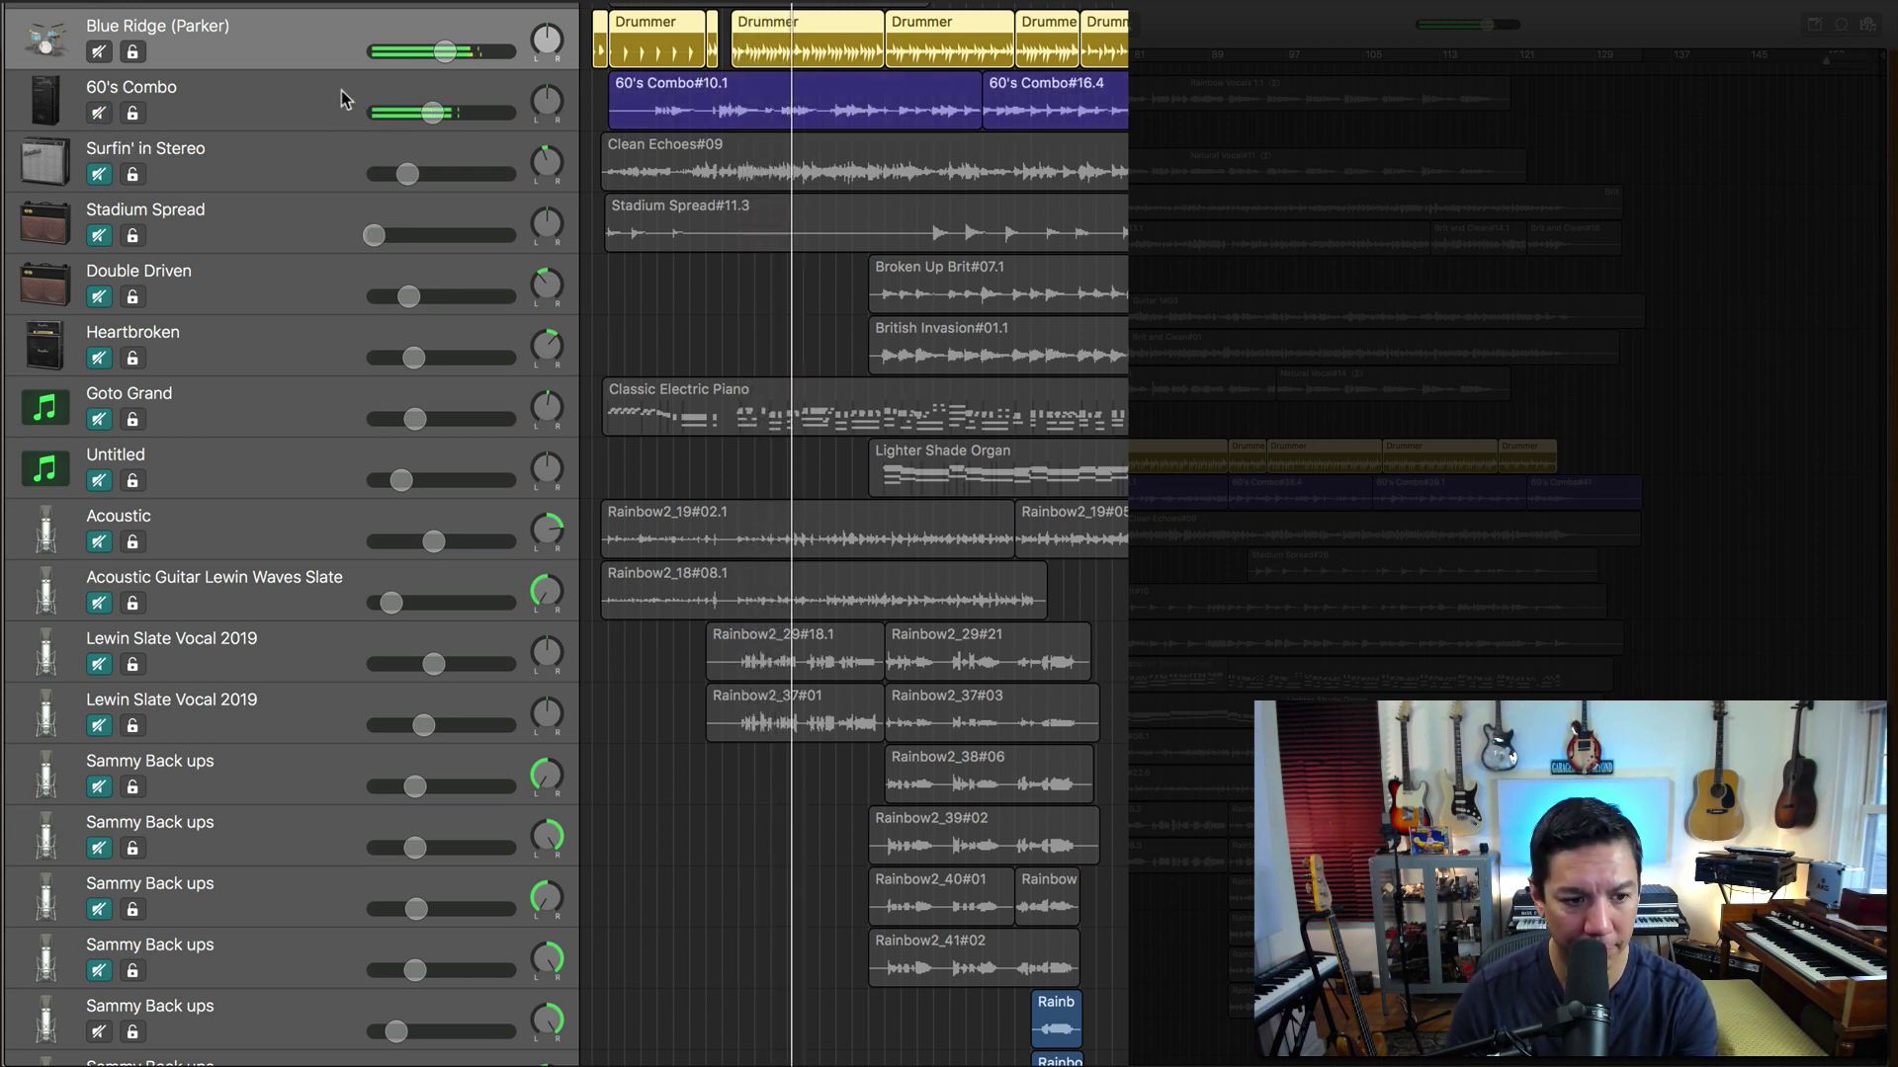
left_click(100, 174)
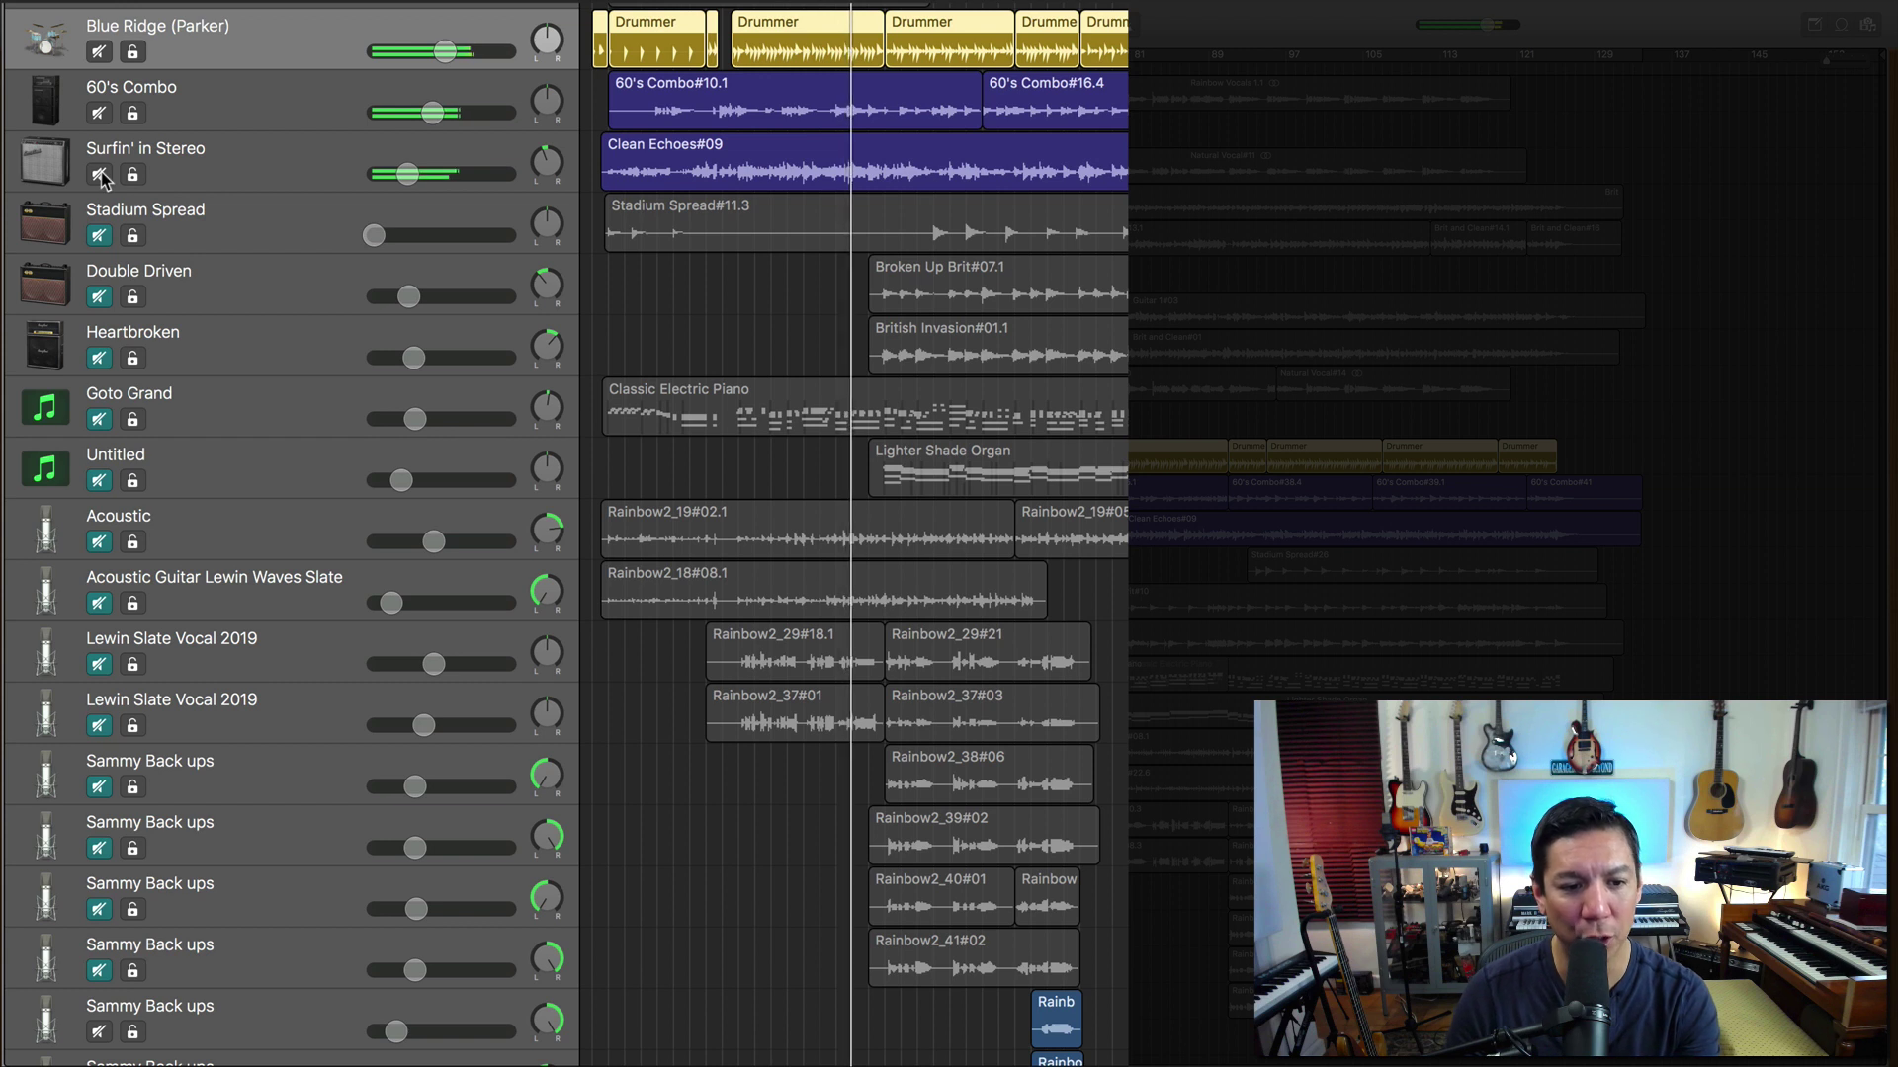
left_click(98, 236)
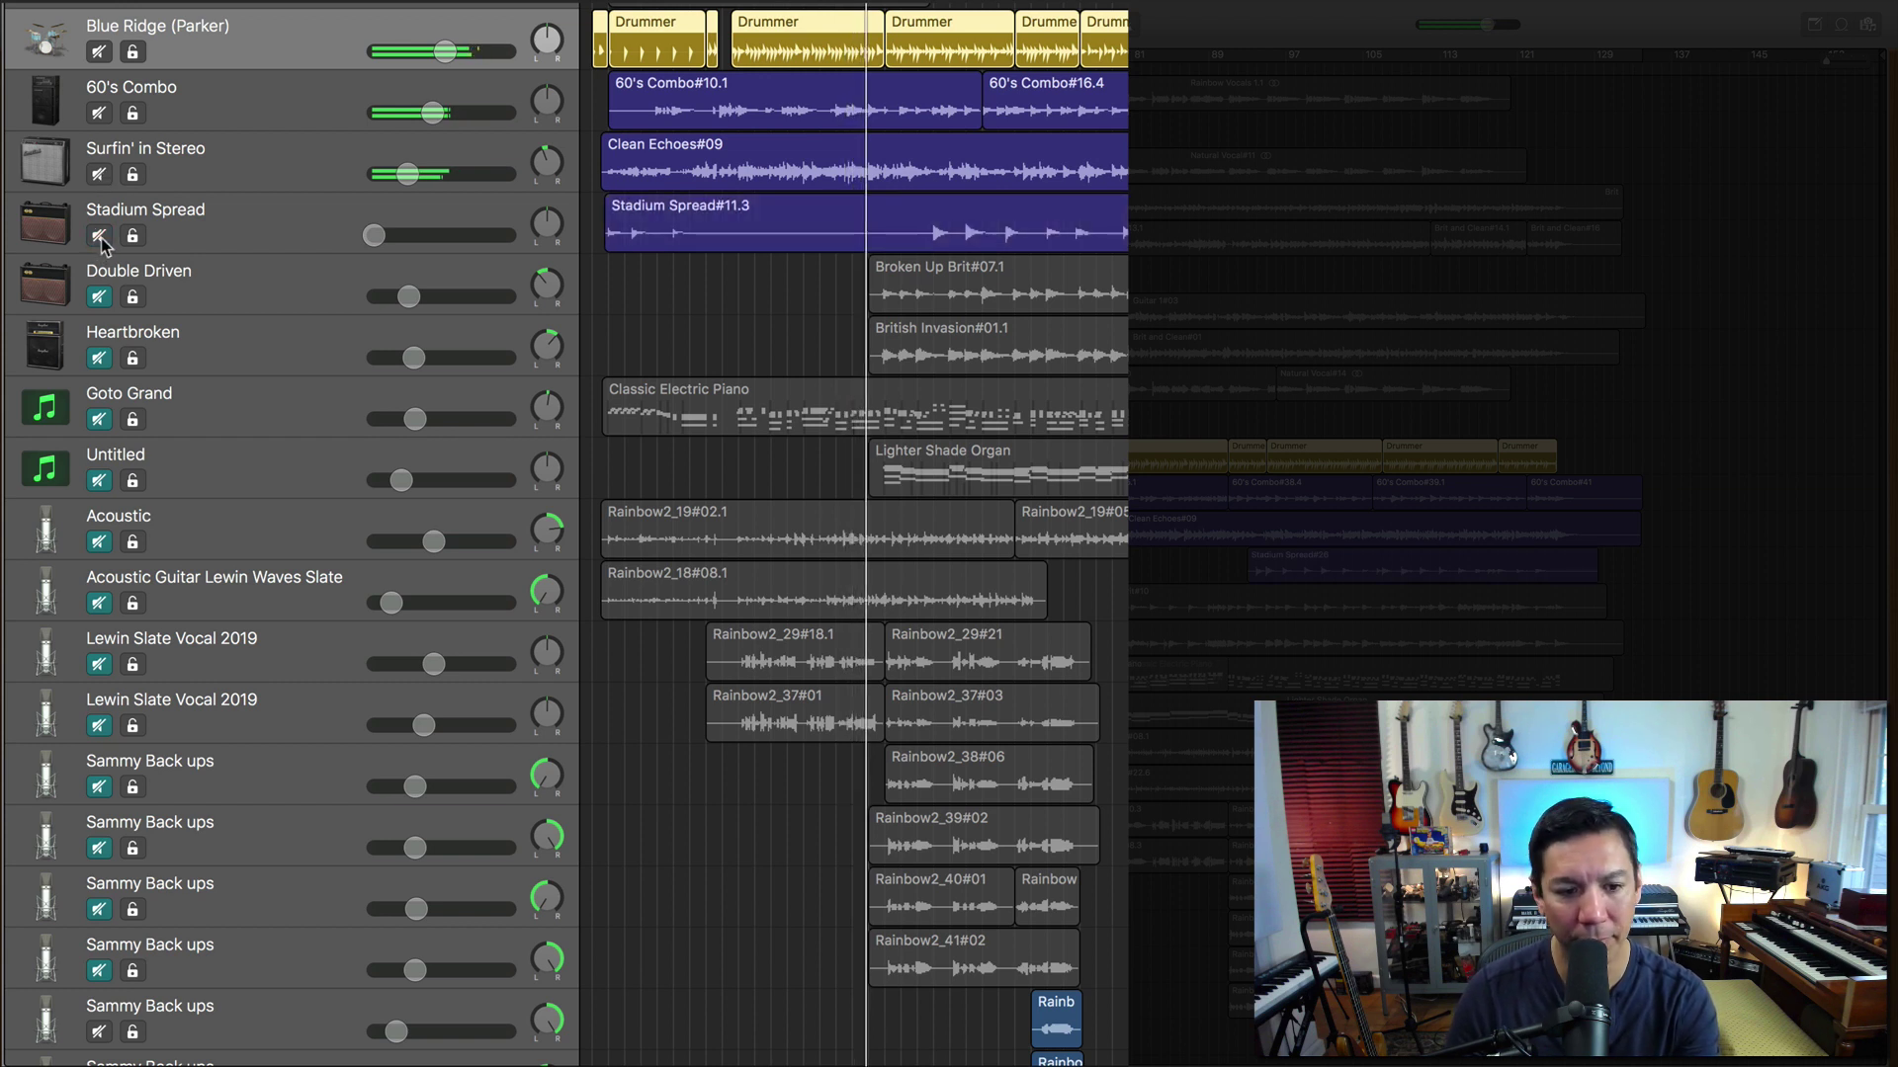
left_click(100, 298)
left_click(98, 359)
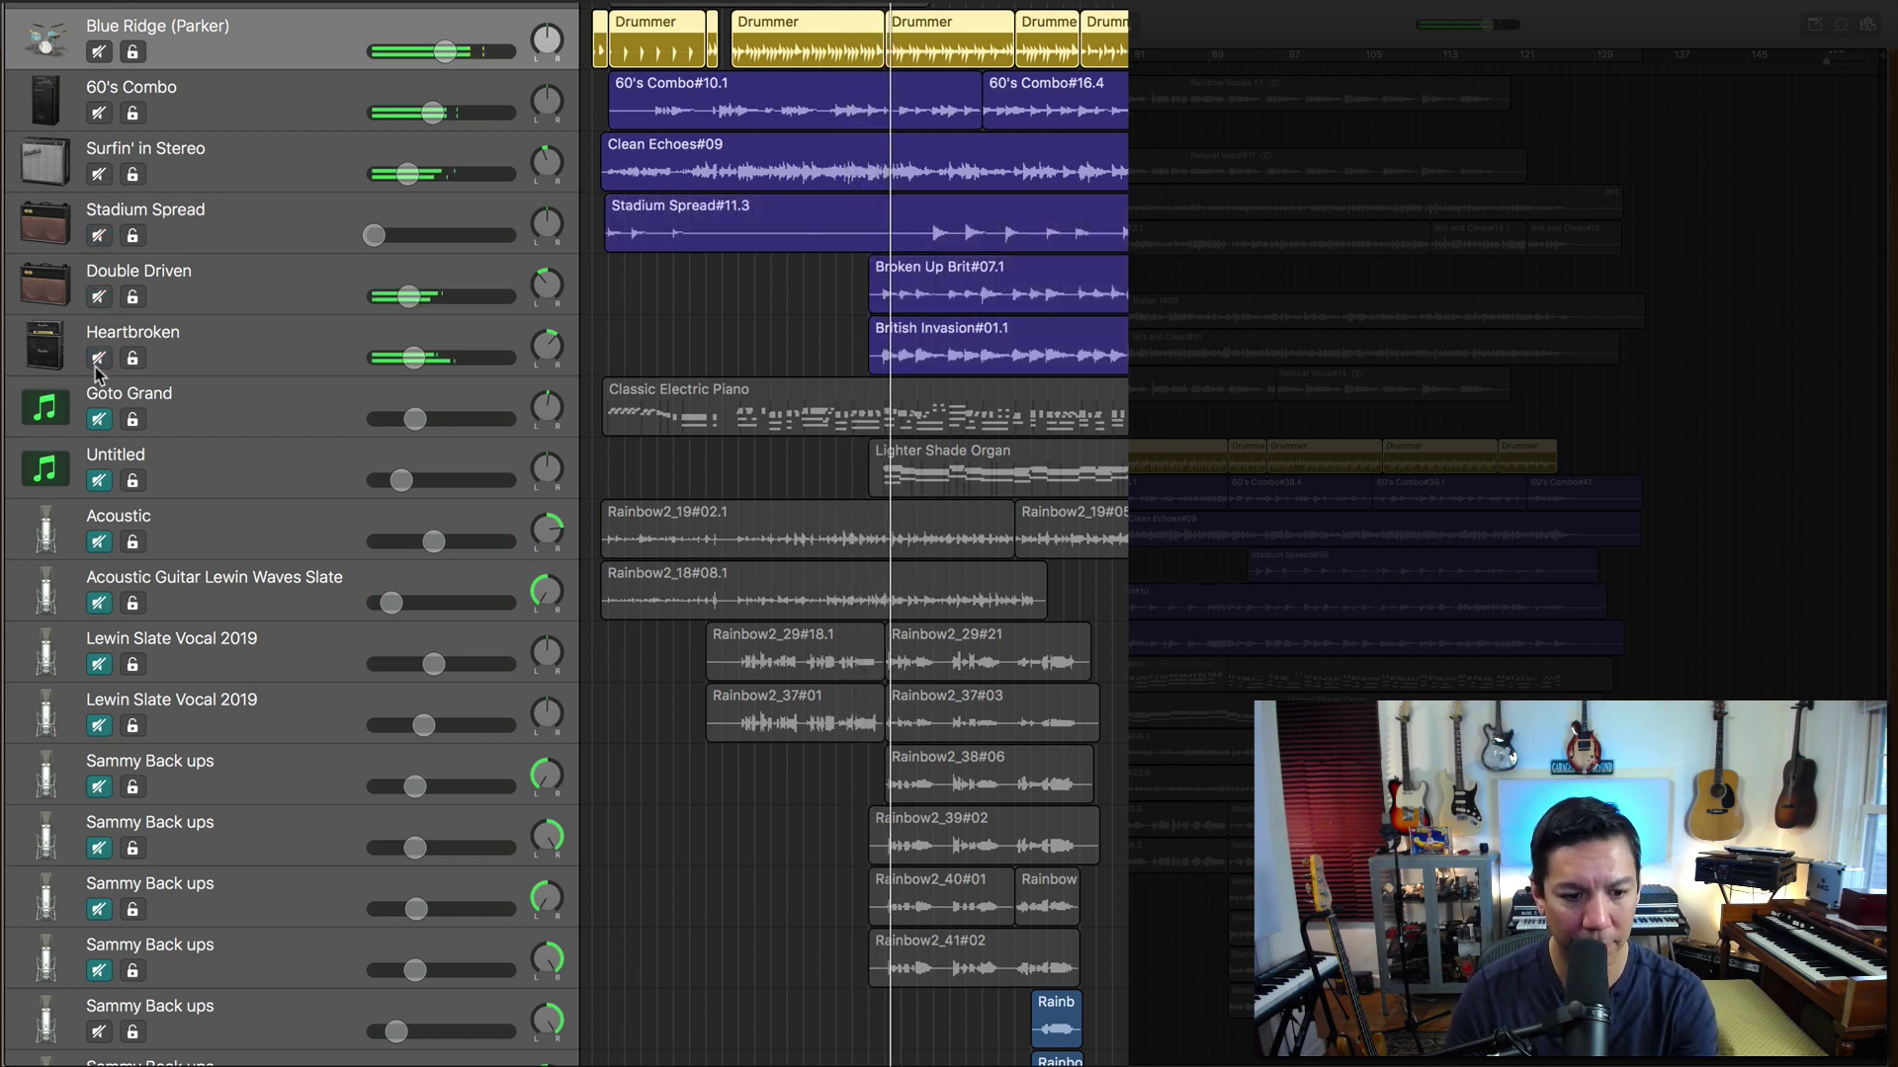
left_click(100, 420)
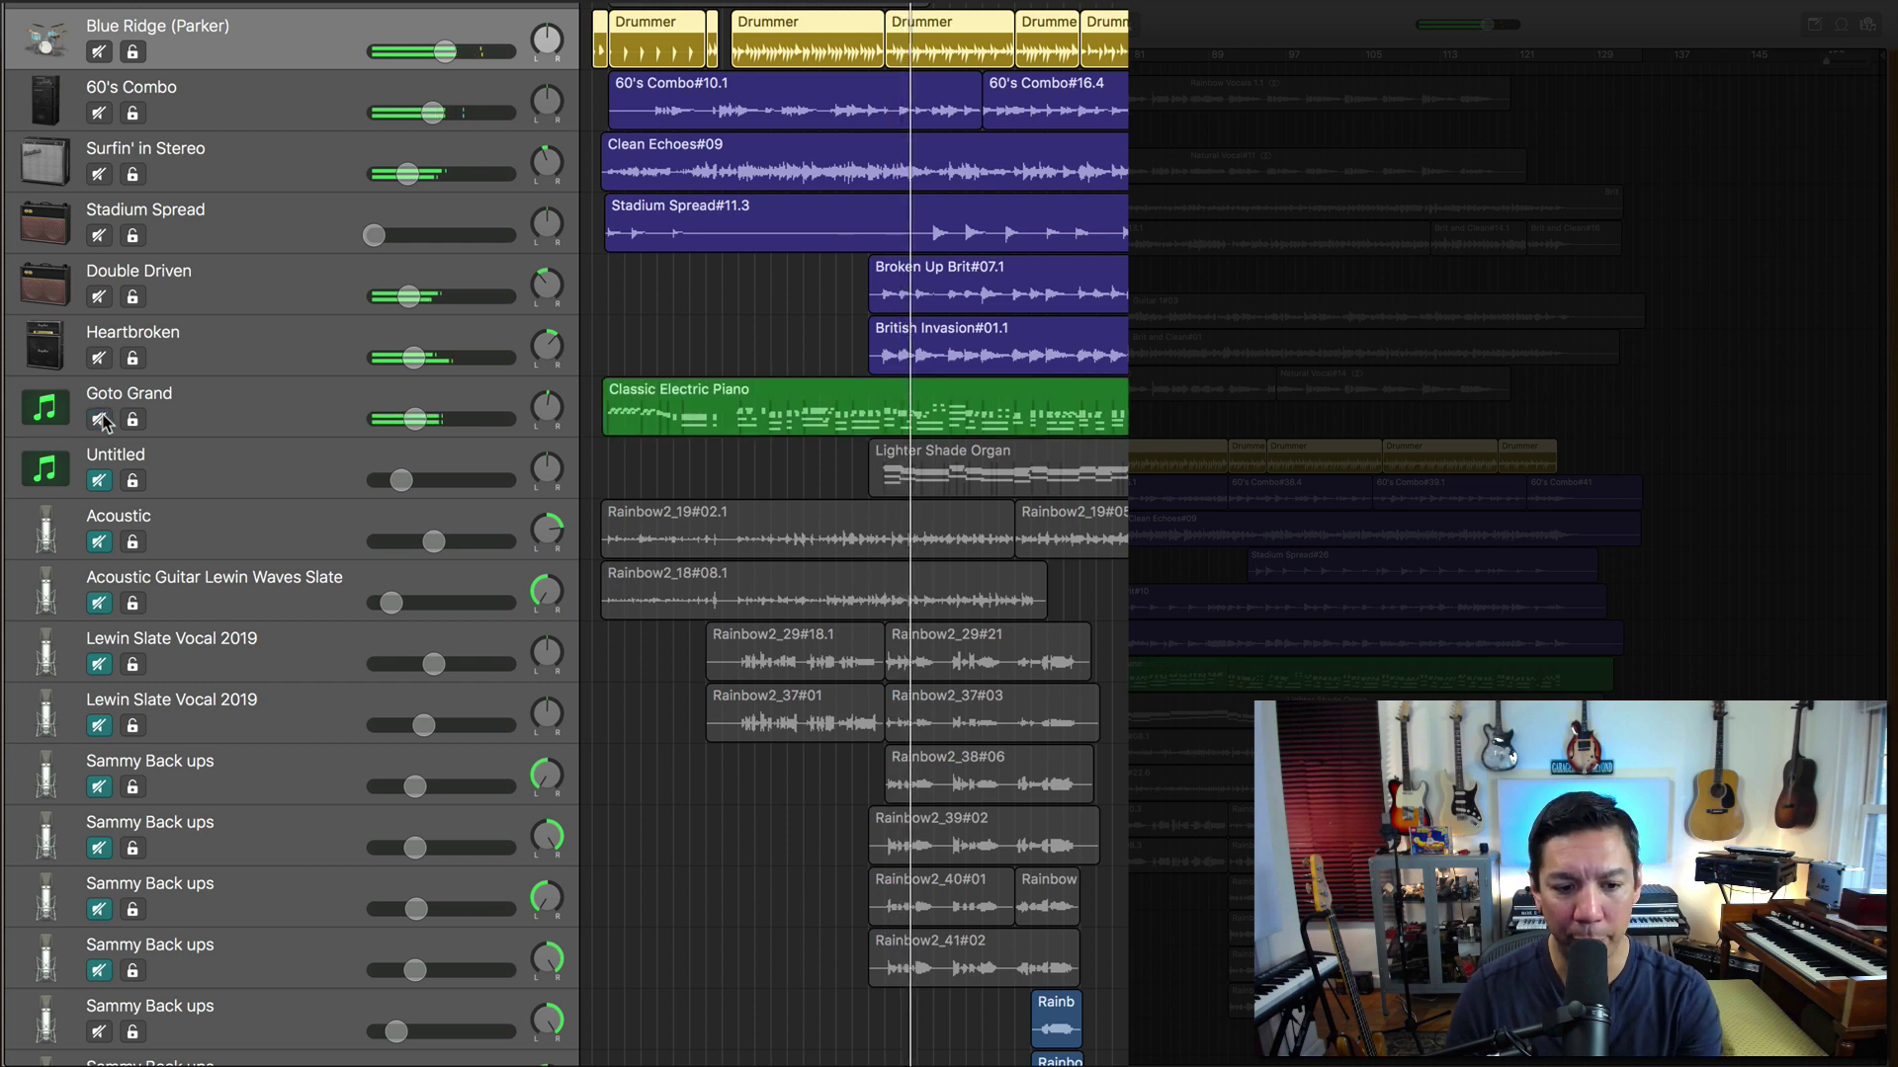
left_click(99, 481)
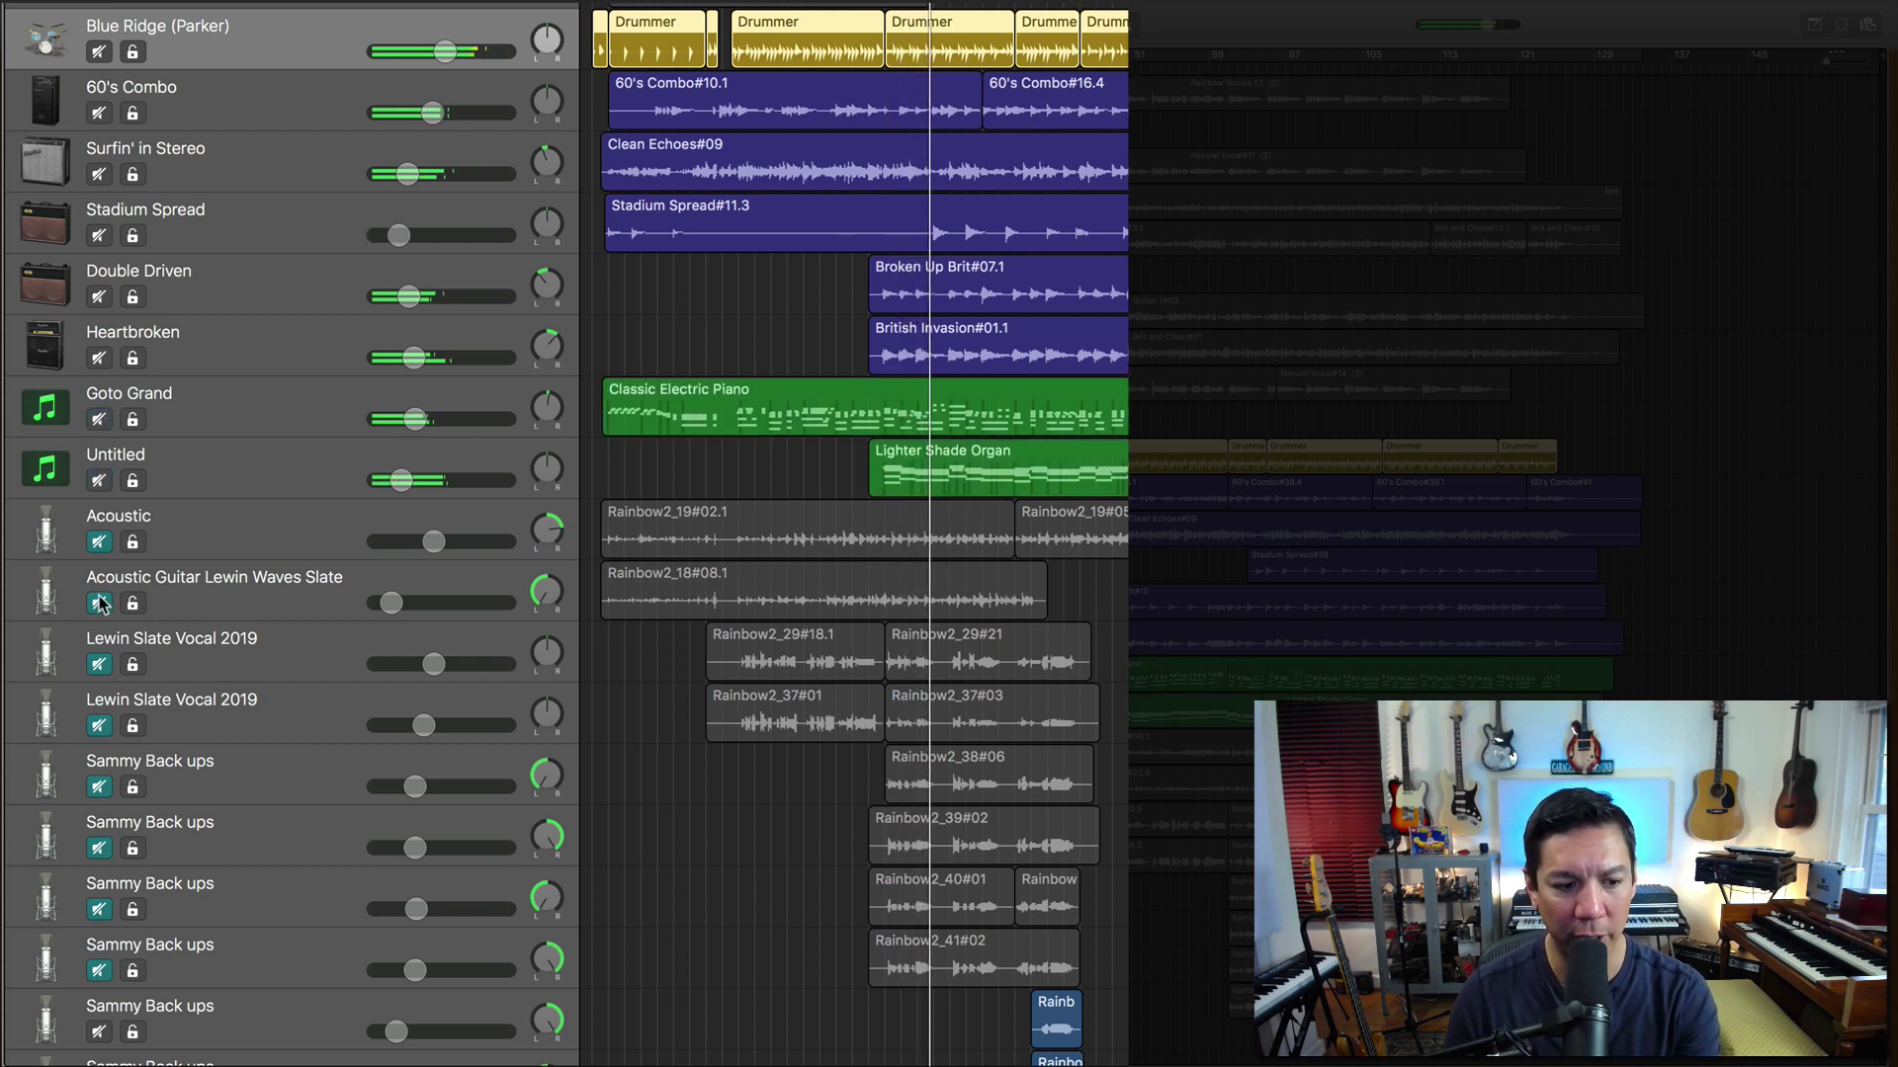
left_click(99, 541)
left_click(100, 603)
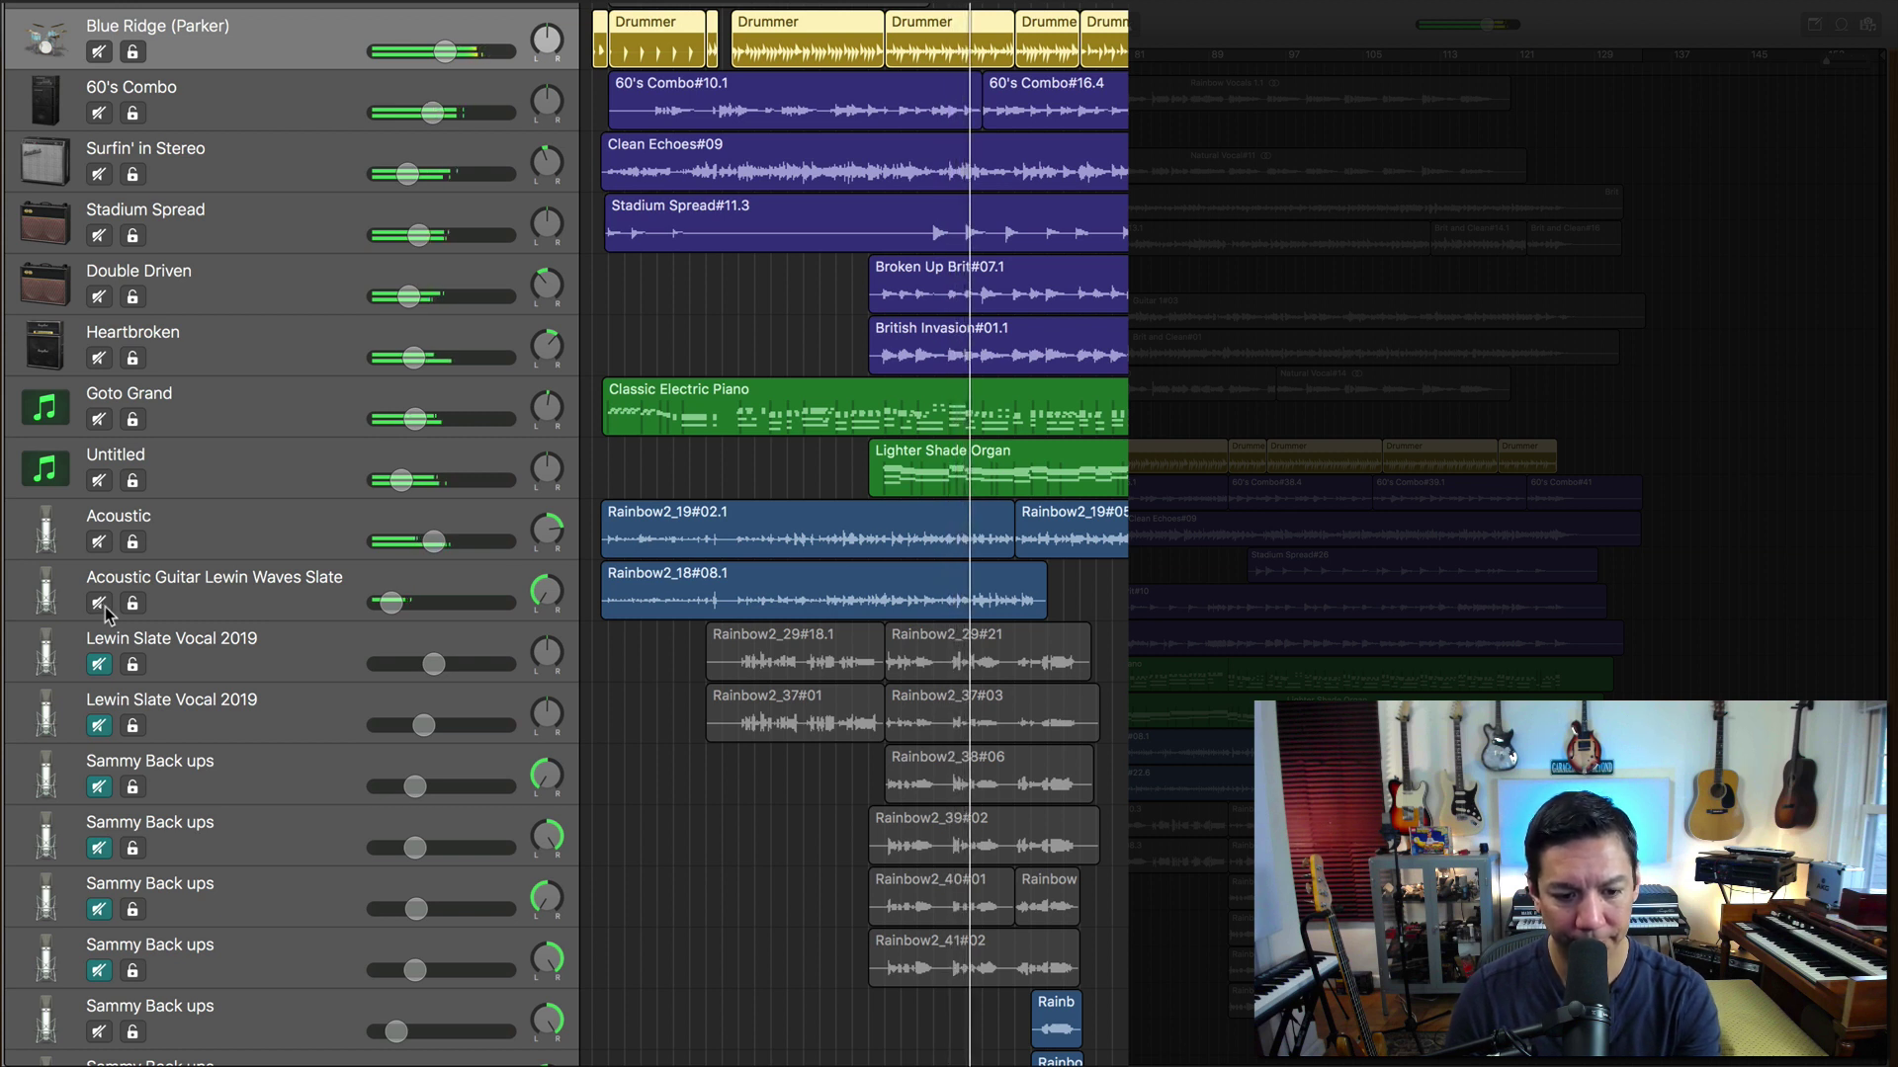
left_click_drag(99, 668, 106, 999)
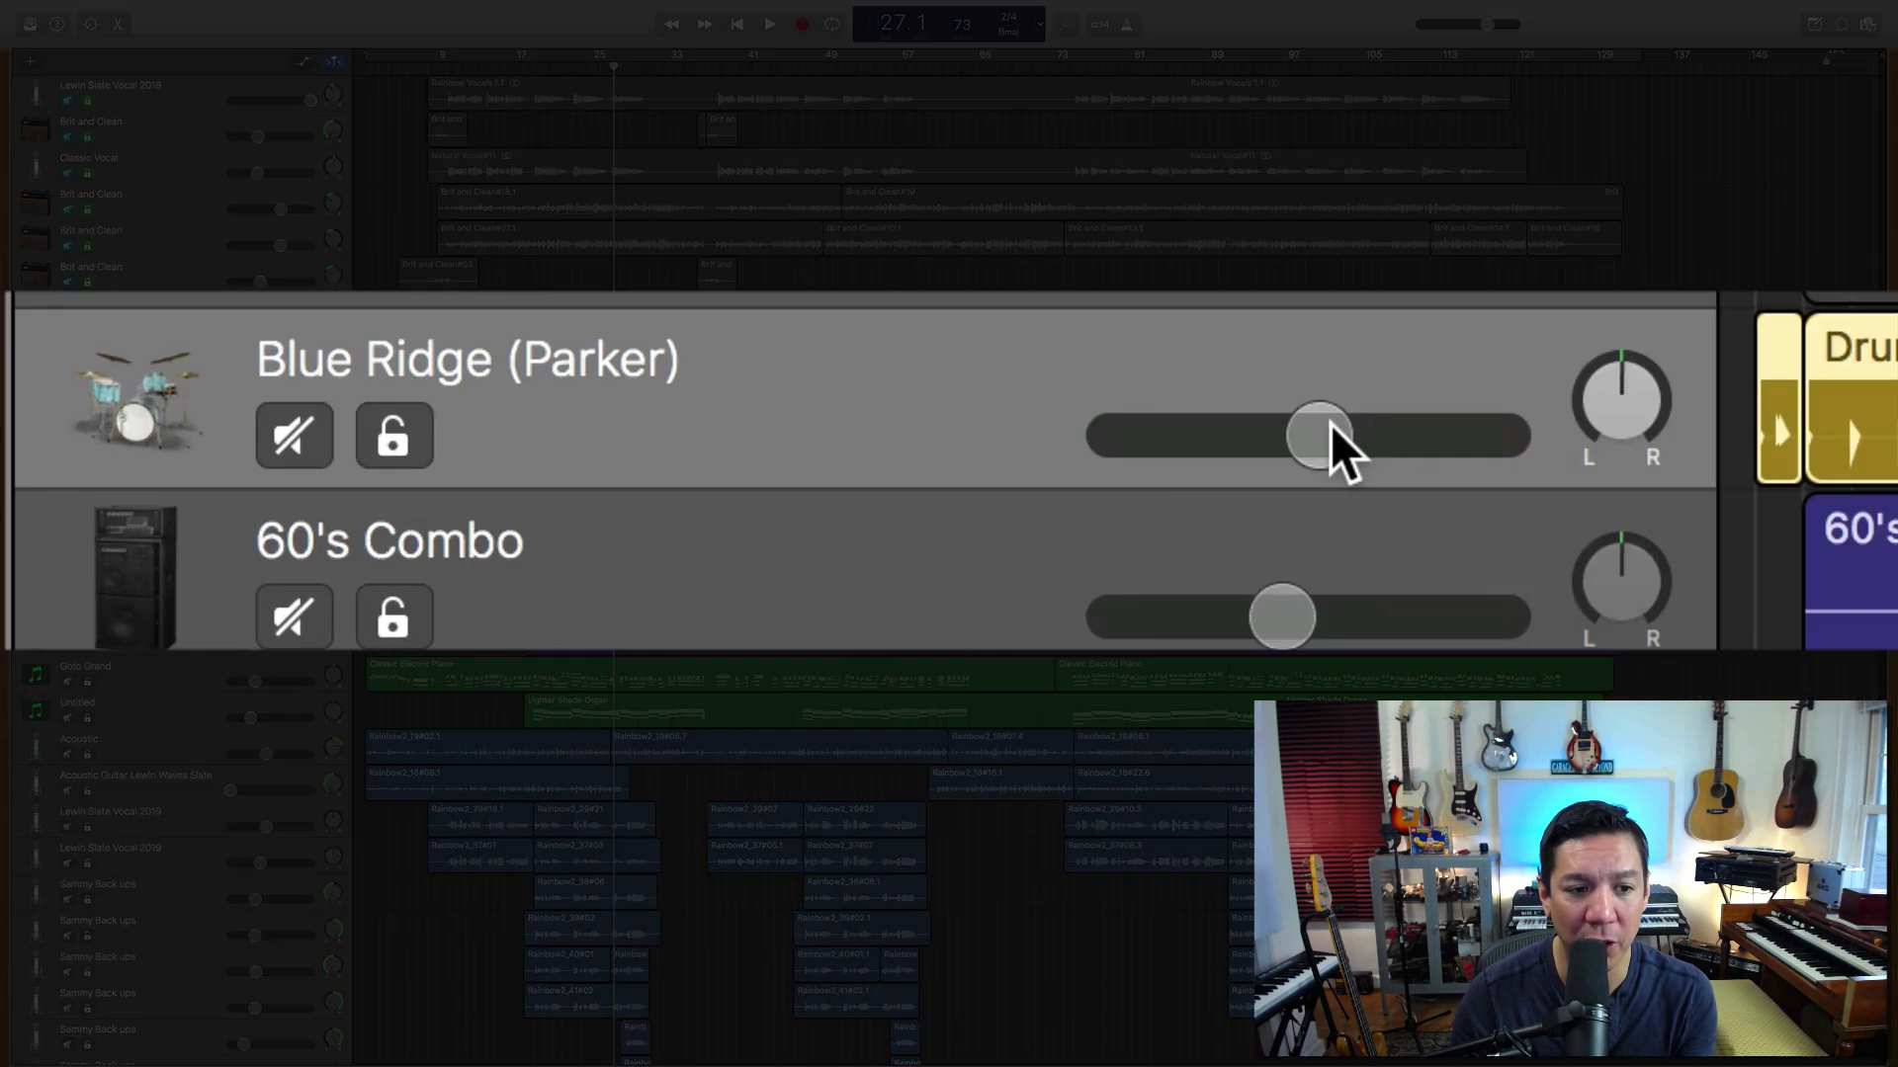
Step: Enter -4.3 dB on the Blue Ridge (Parker) drum volume slider
double_click(274, 462)
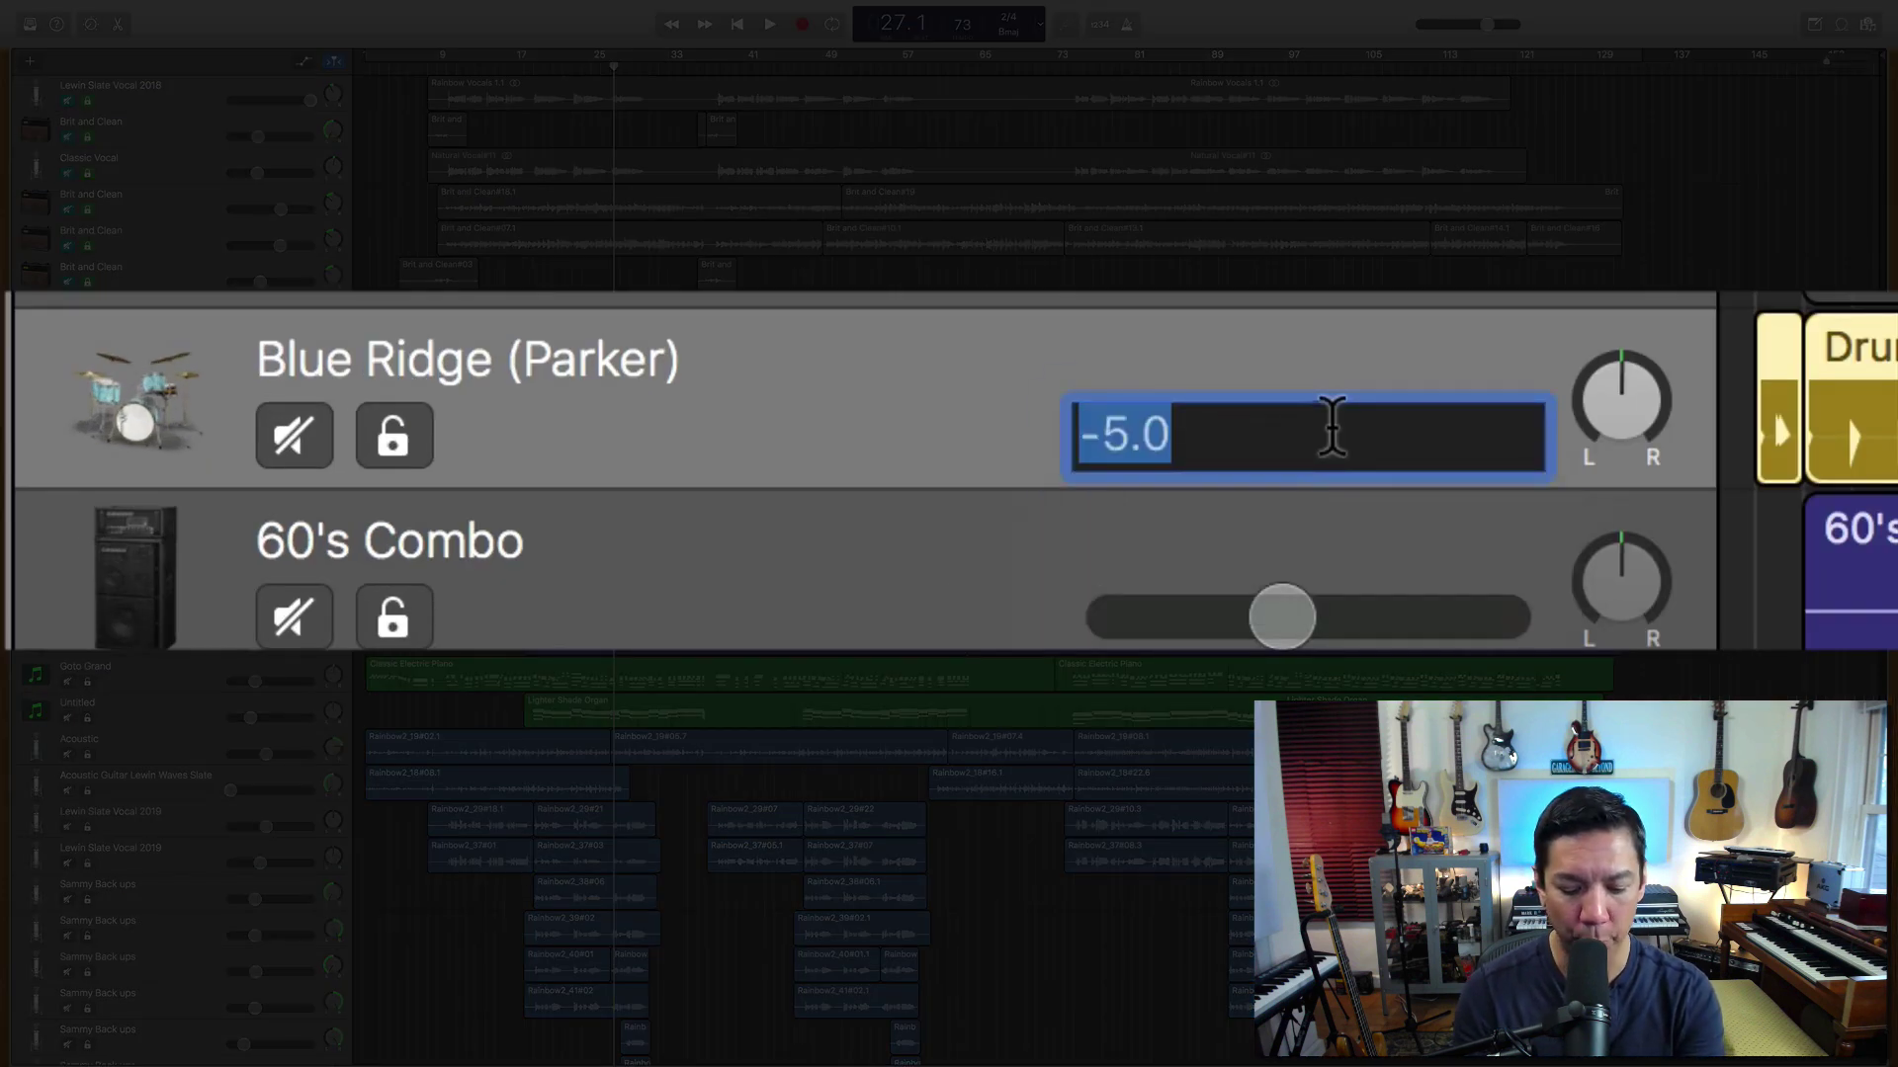
type("-4.3")
key("Return")
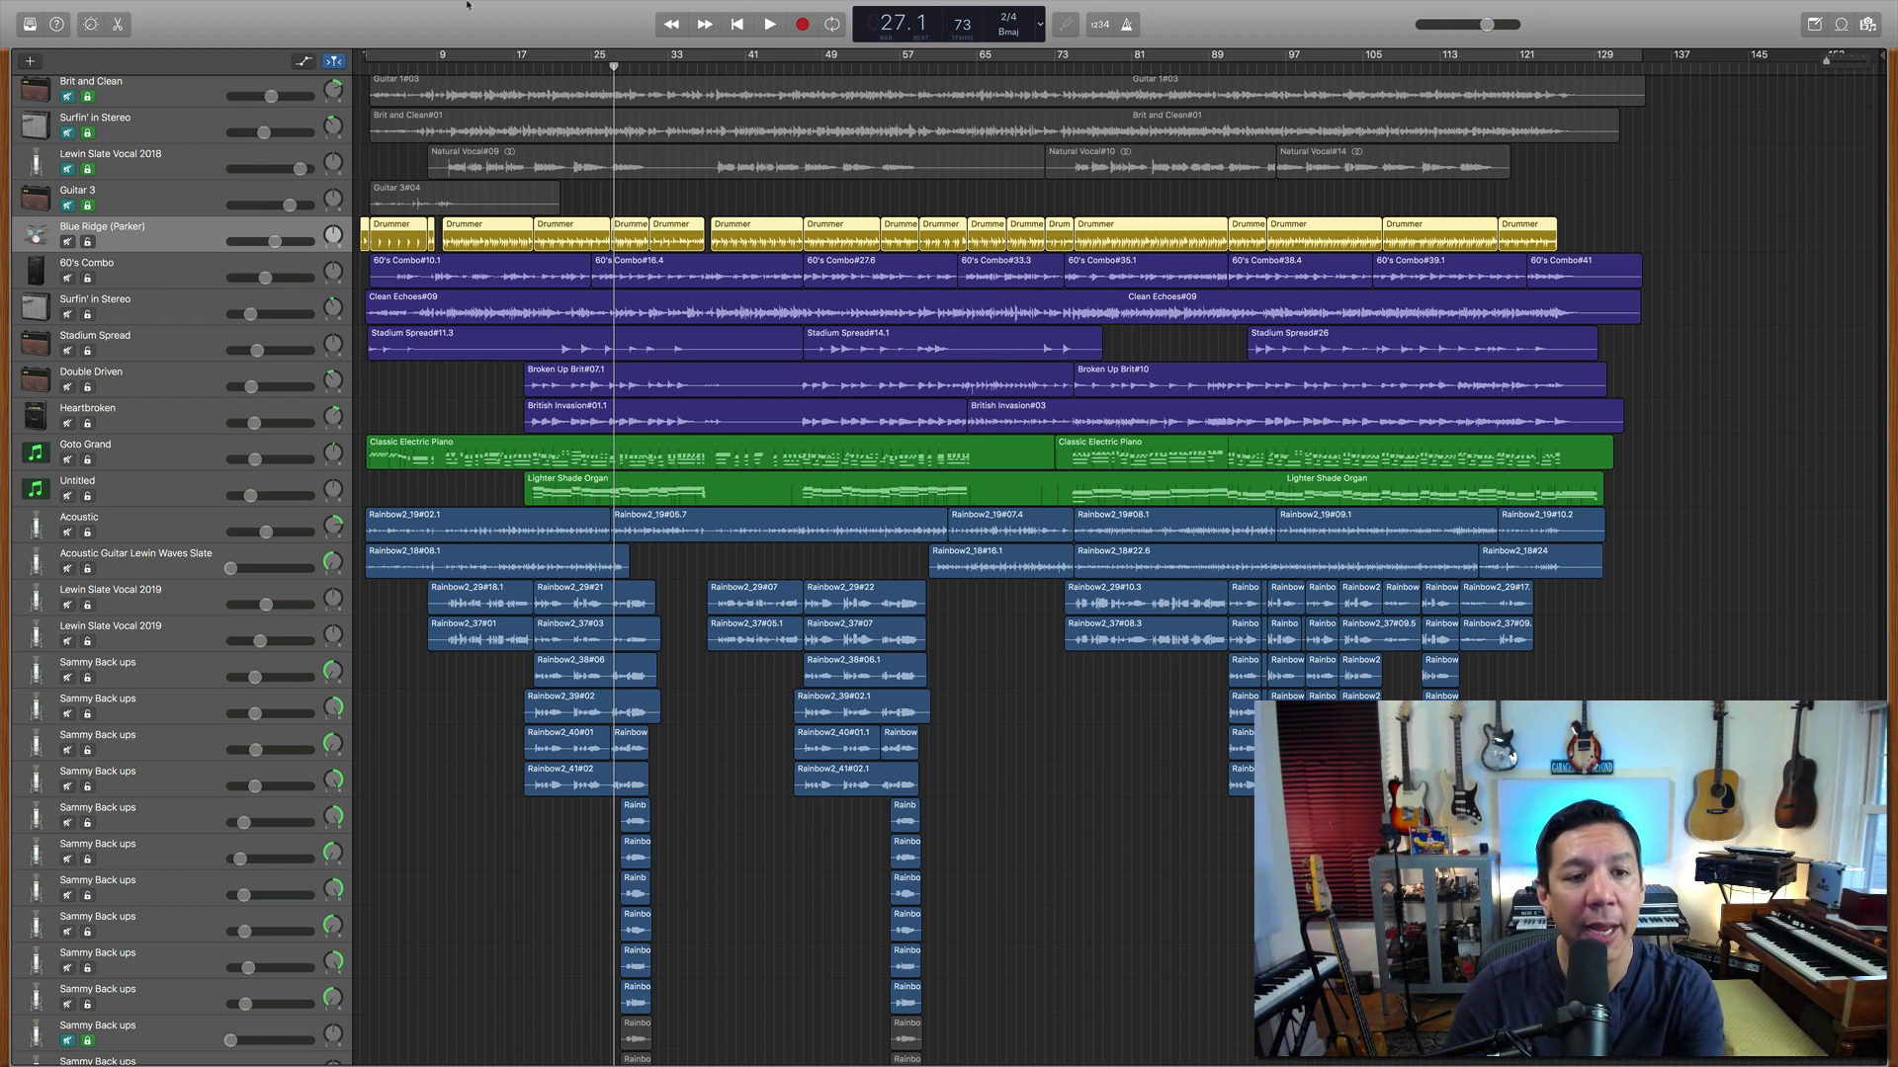
Step: Start playback at bar 19, listen for a couple of bars, then stop
left_click(531, 67)
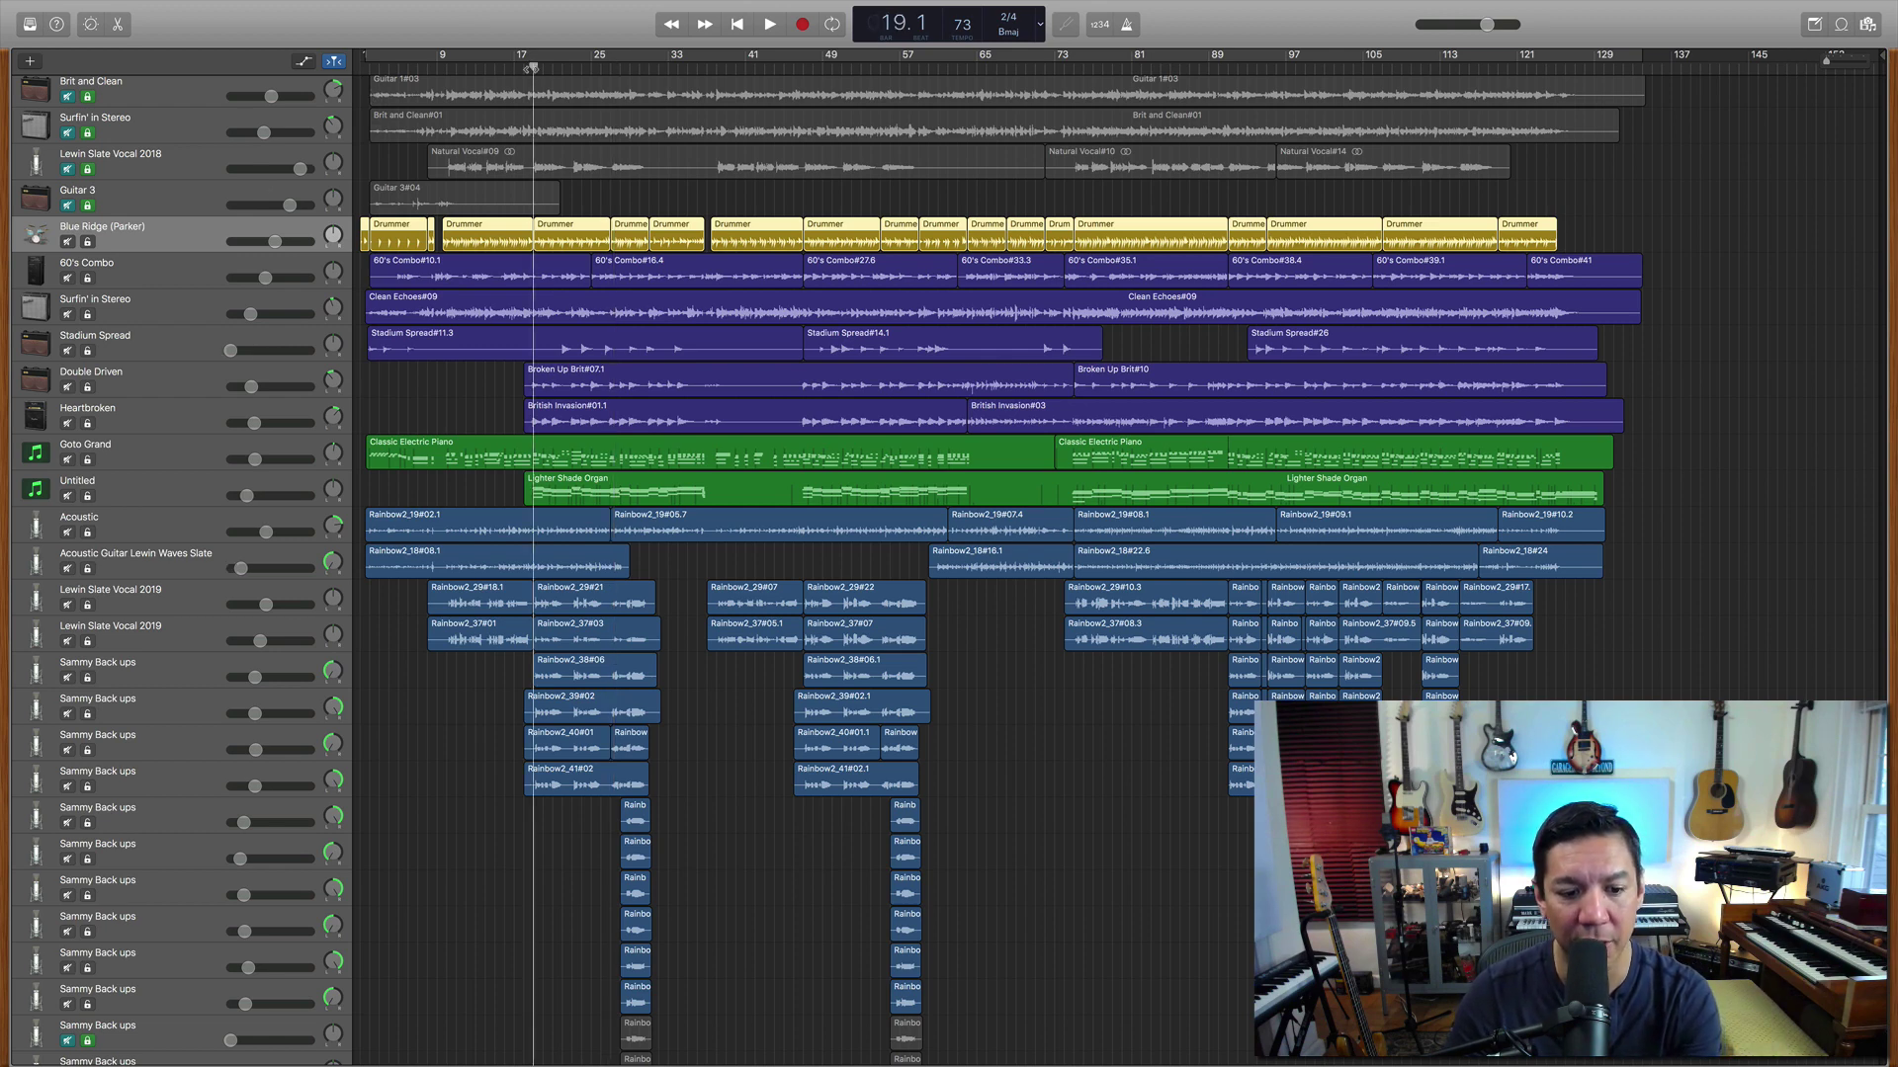
key("space")
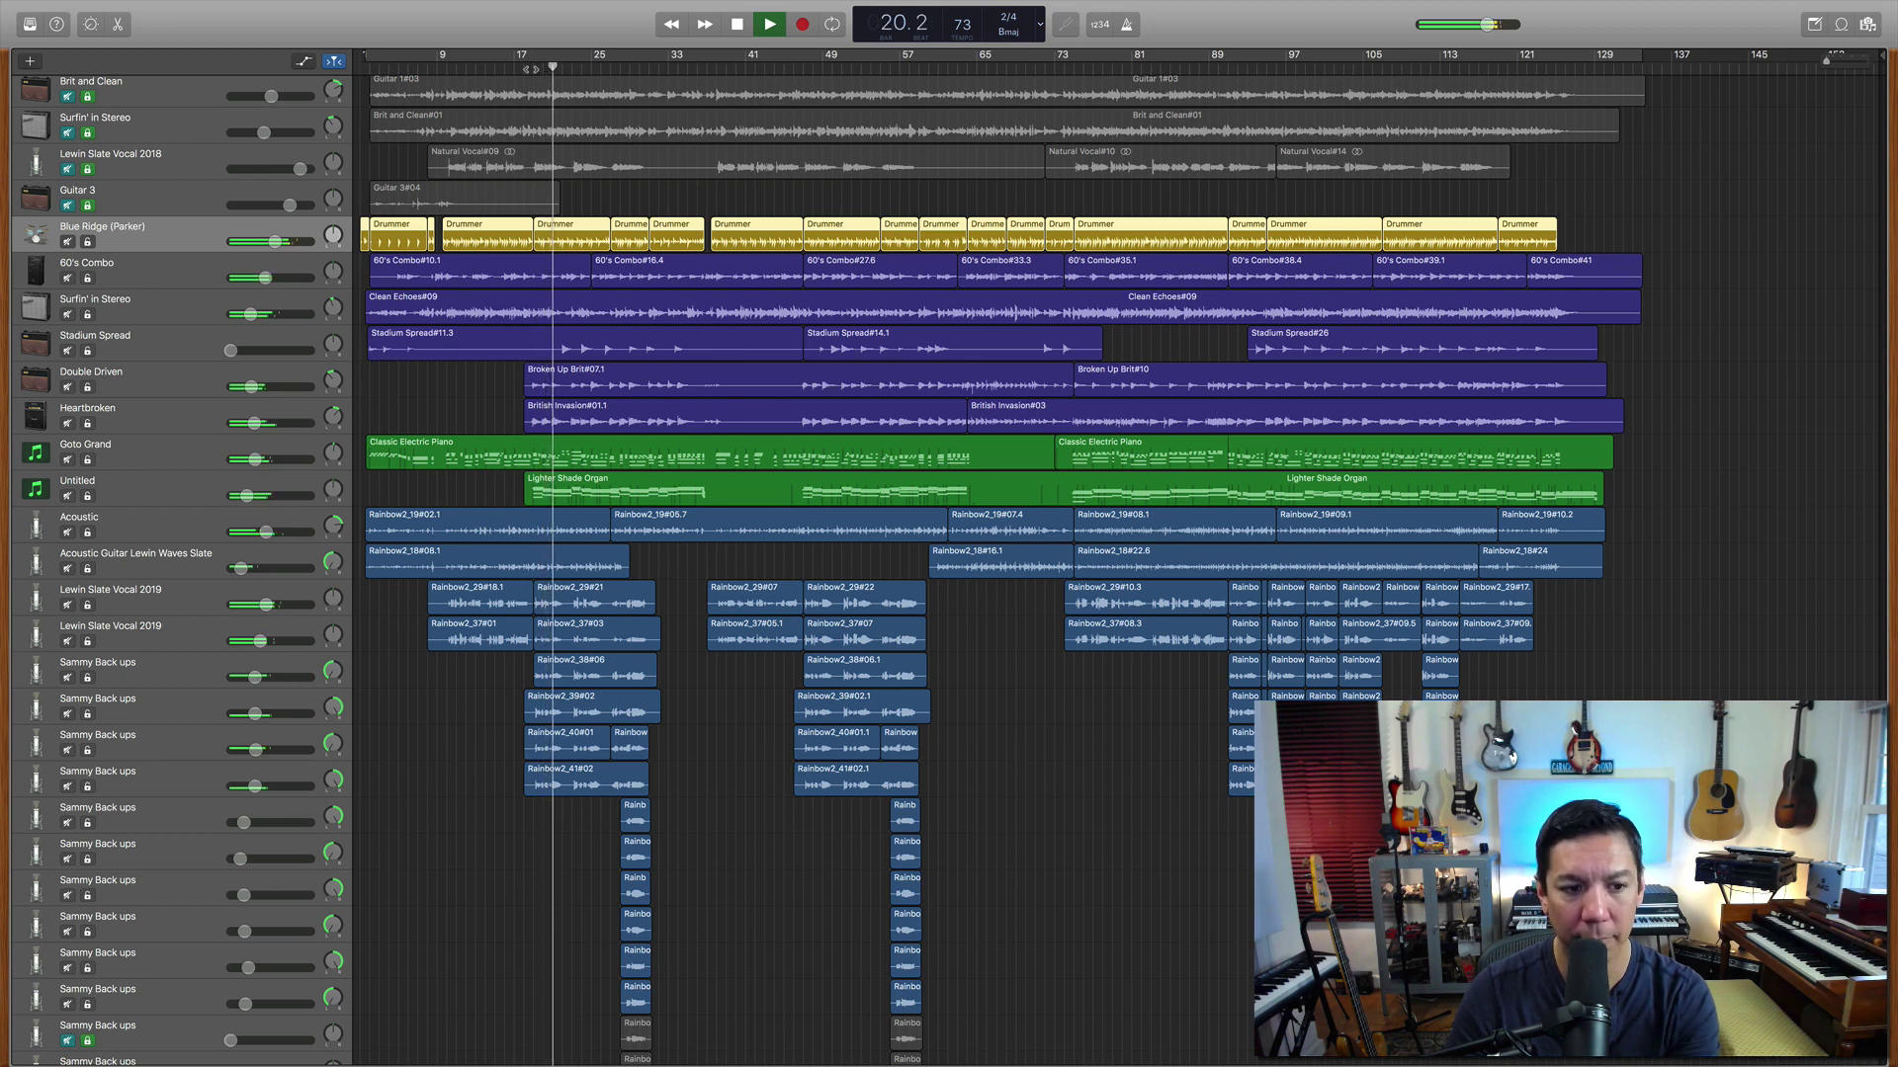
key("space")
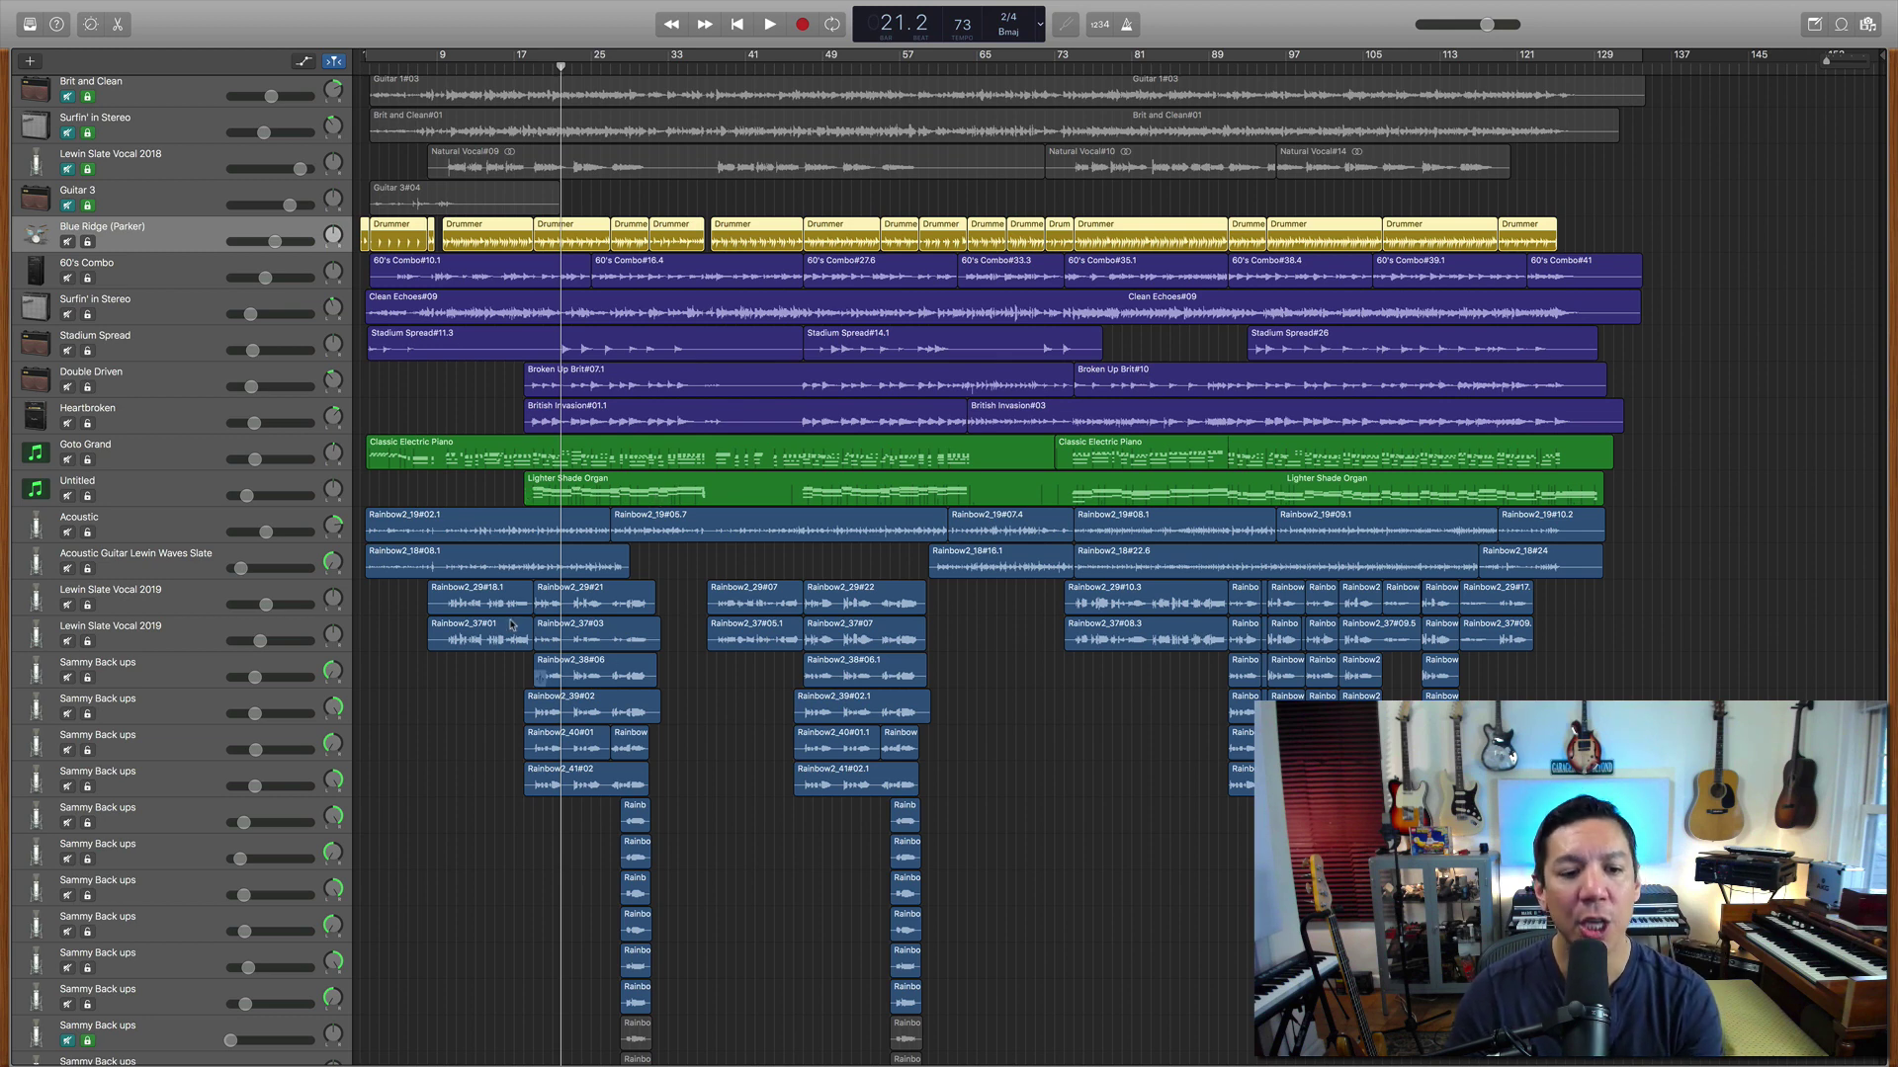
Step: Scroll down to the Rock master track, select it, and verify in the Track menu that it stays shown
scroll(505, 593, "down", 10)
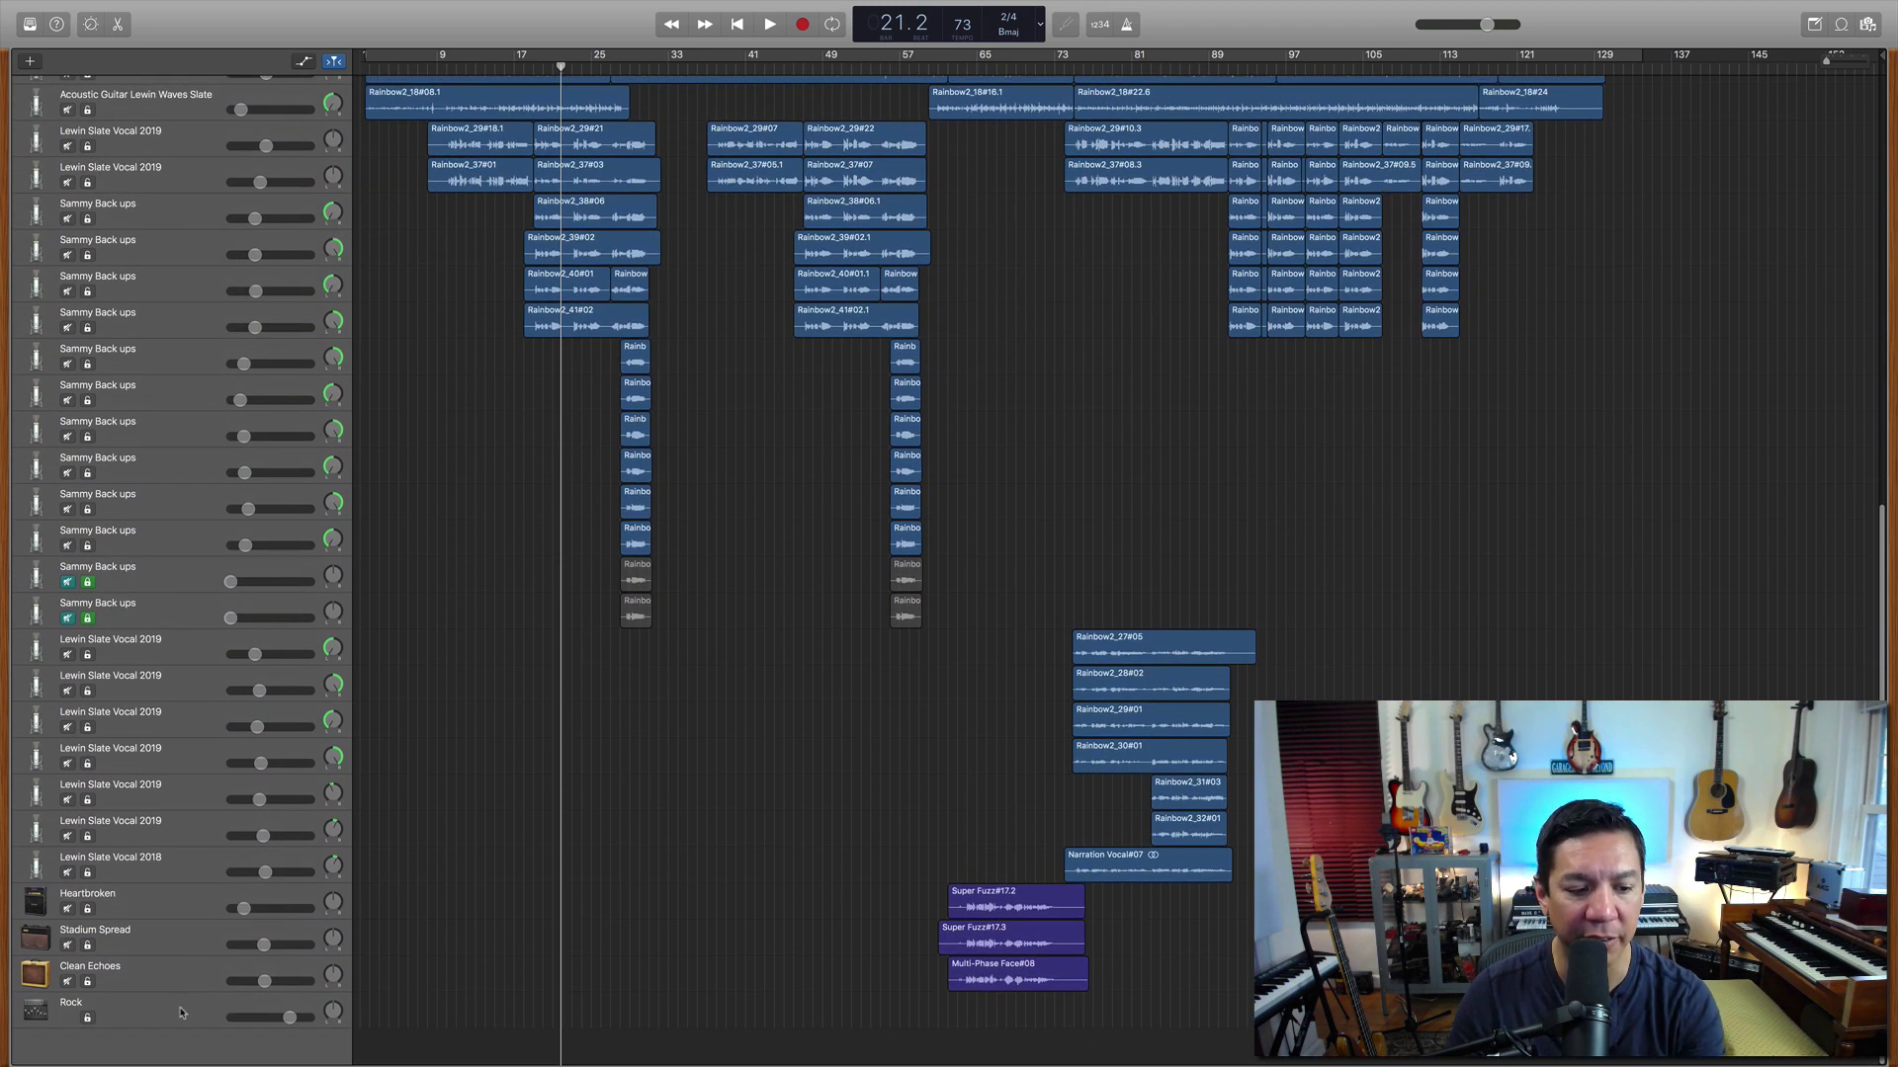
left_click(181, 1012)
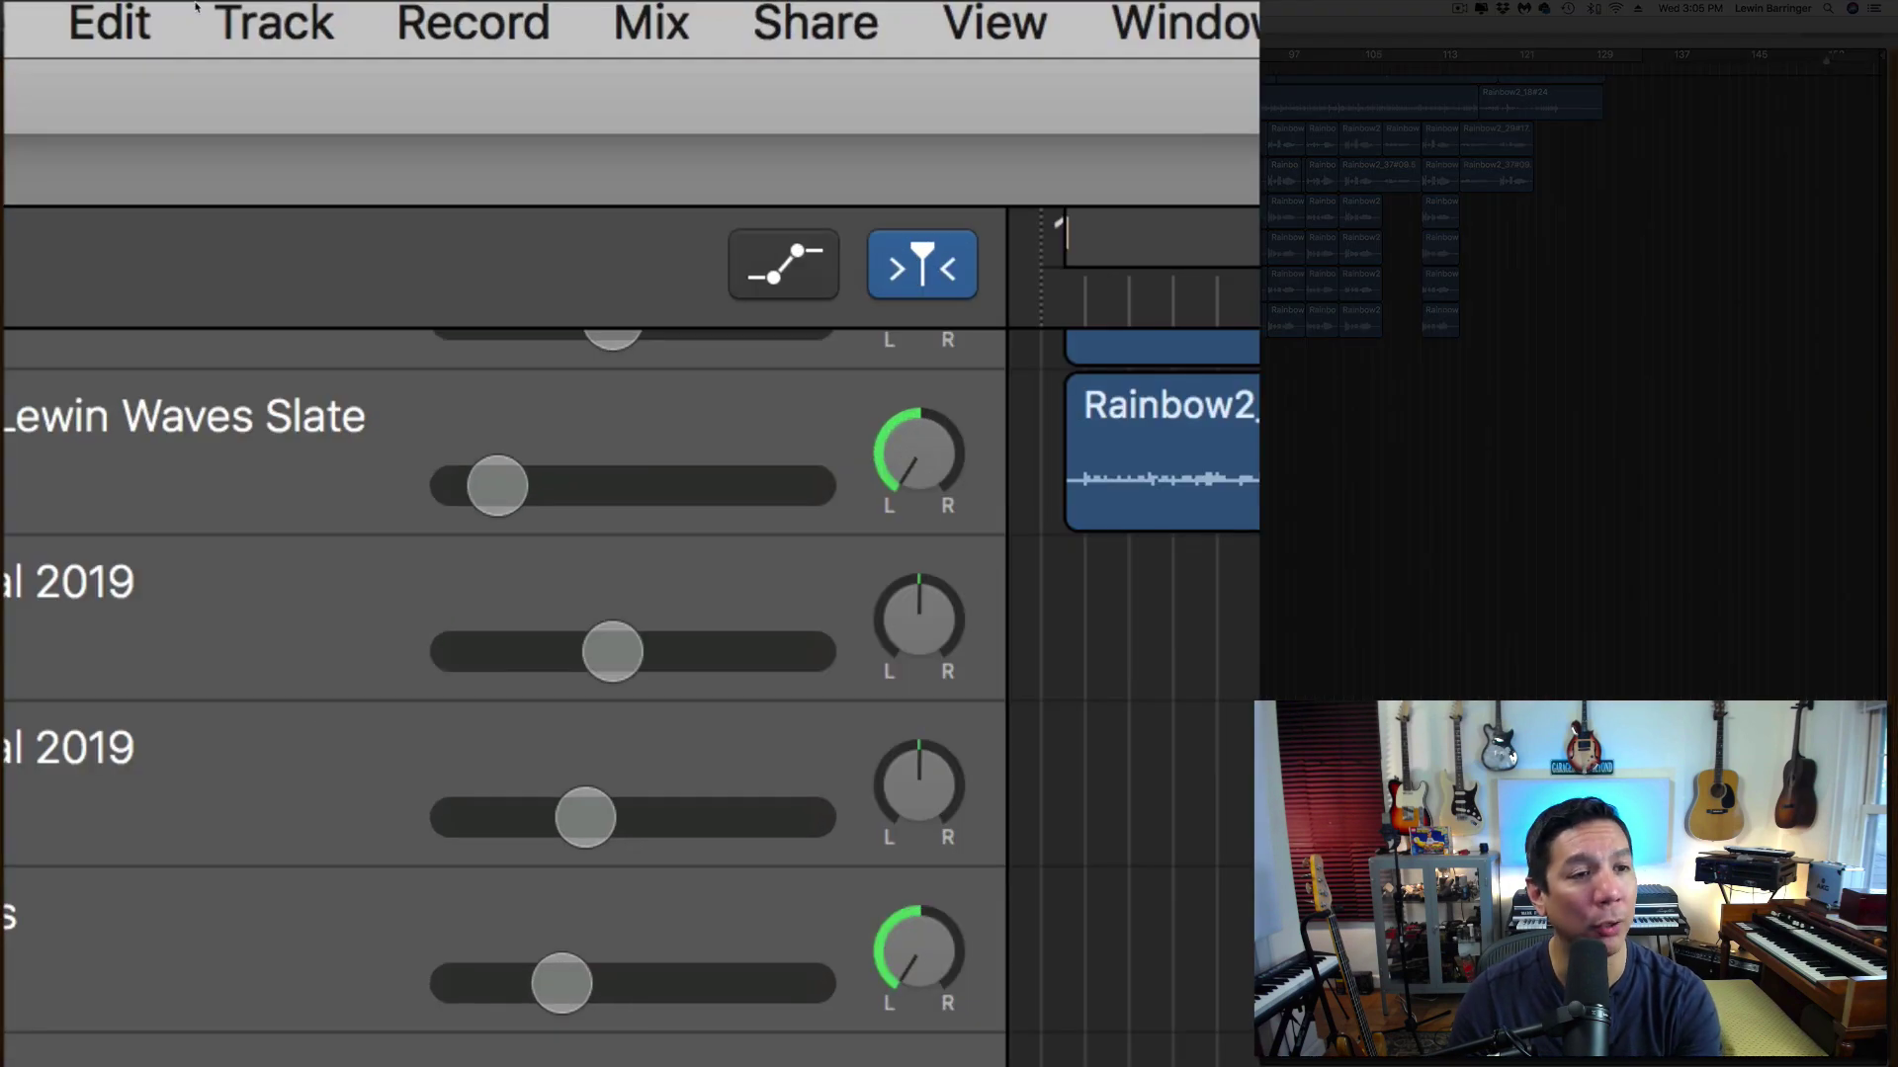
left_click(196, 8)
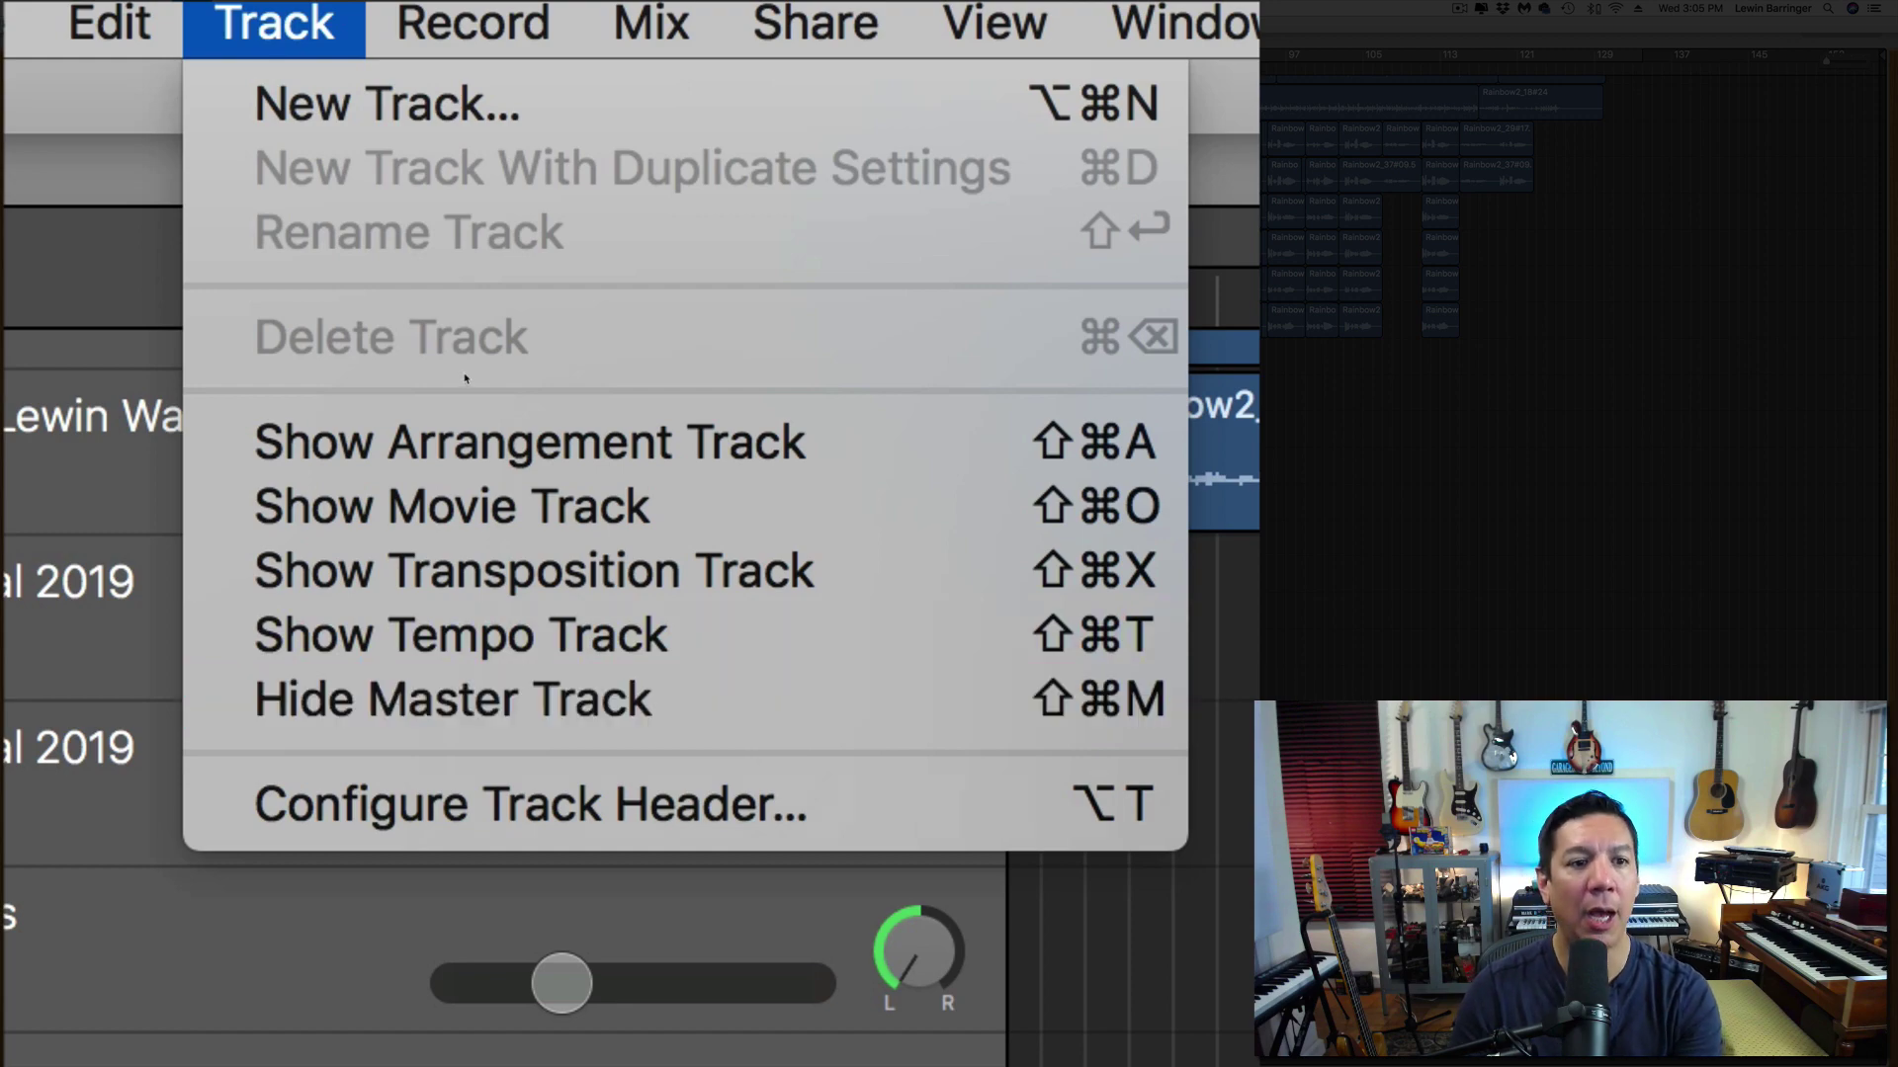
left_click(644, 729)
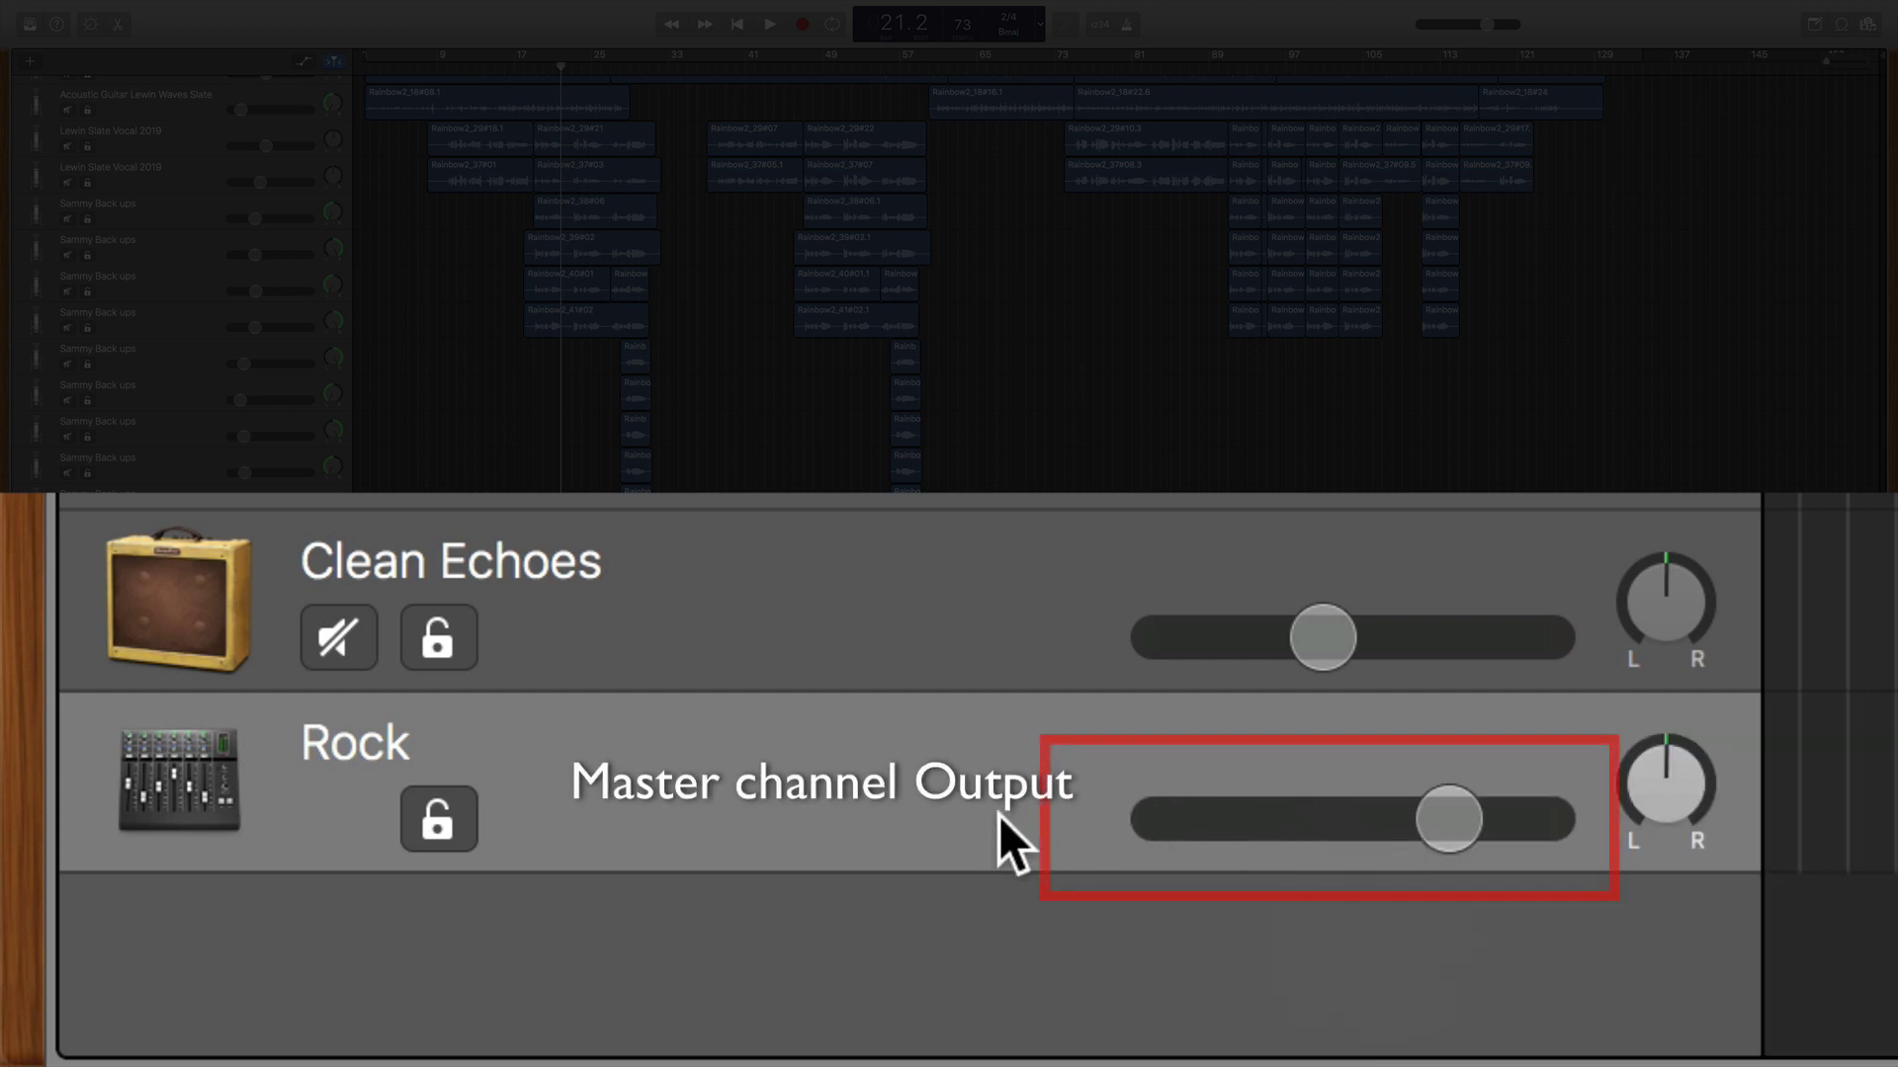
Step: Play from bar 19 watching the master meter, then bring up the master's Library with Rock selected
left_click(534, 71)
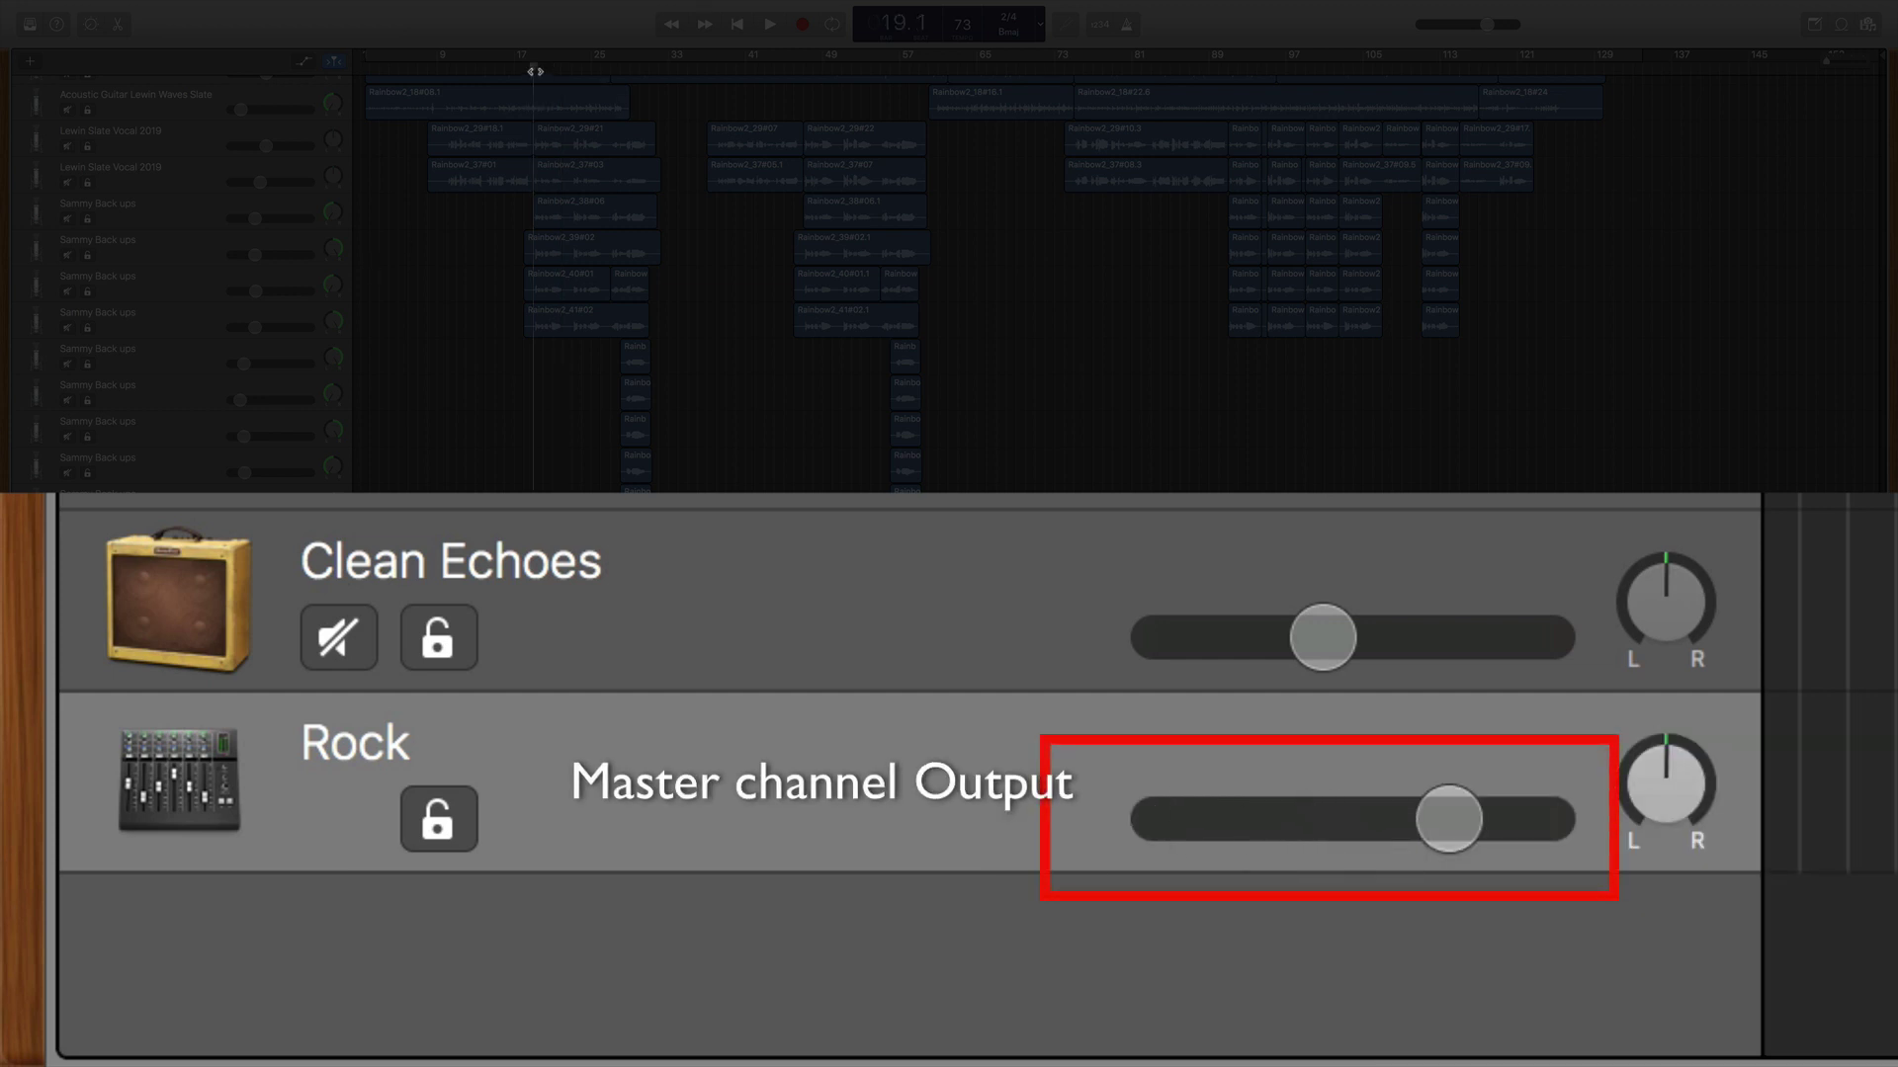
key("space")
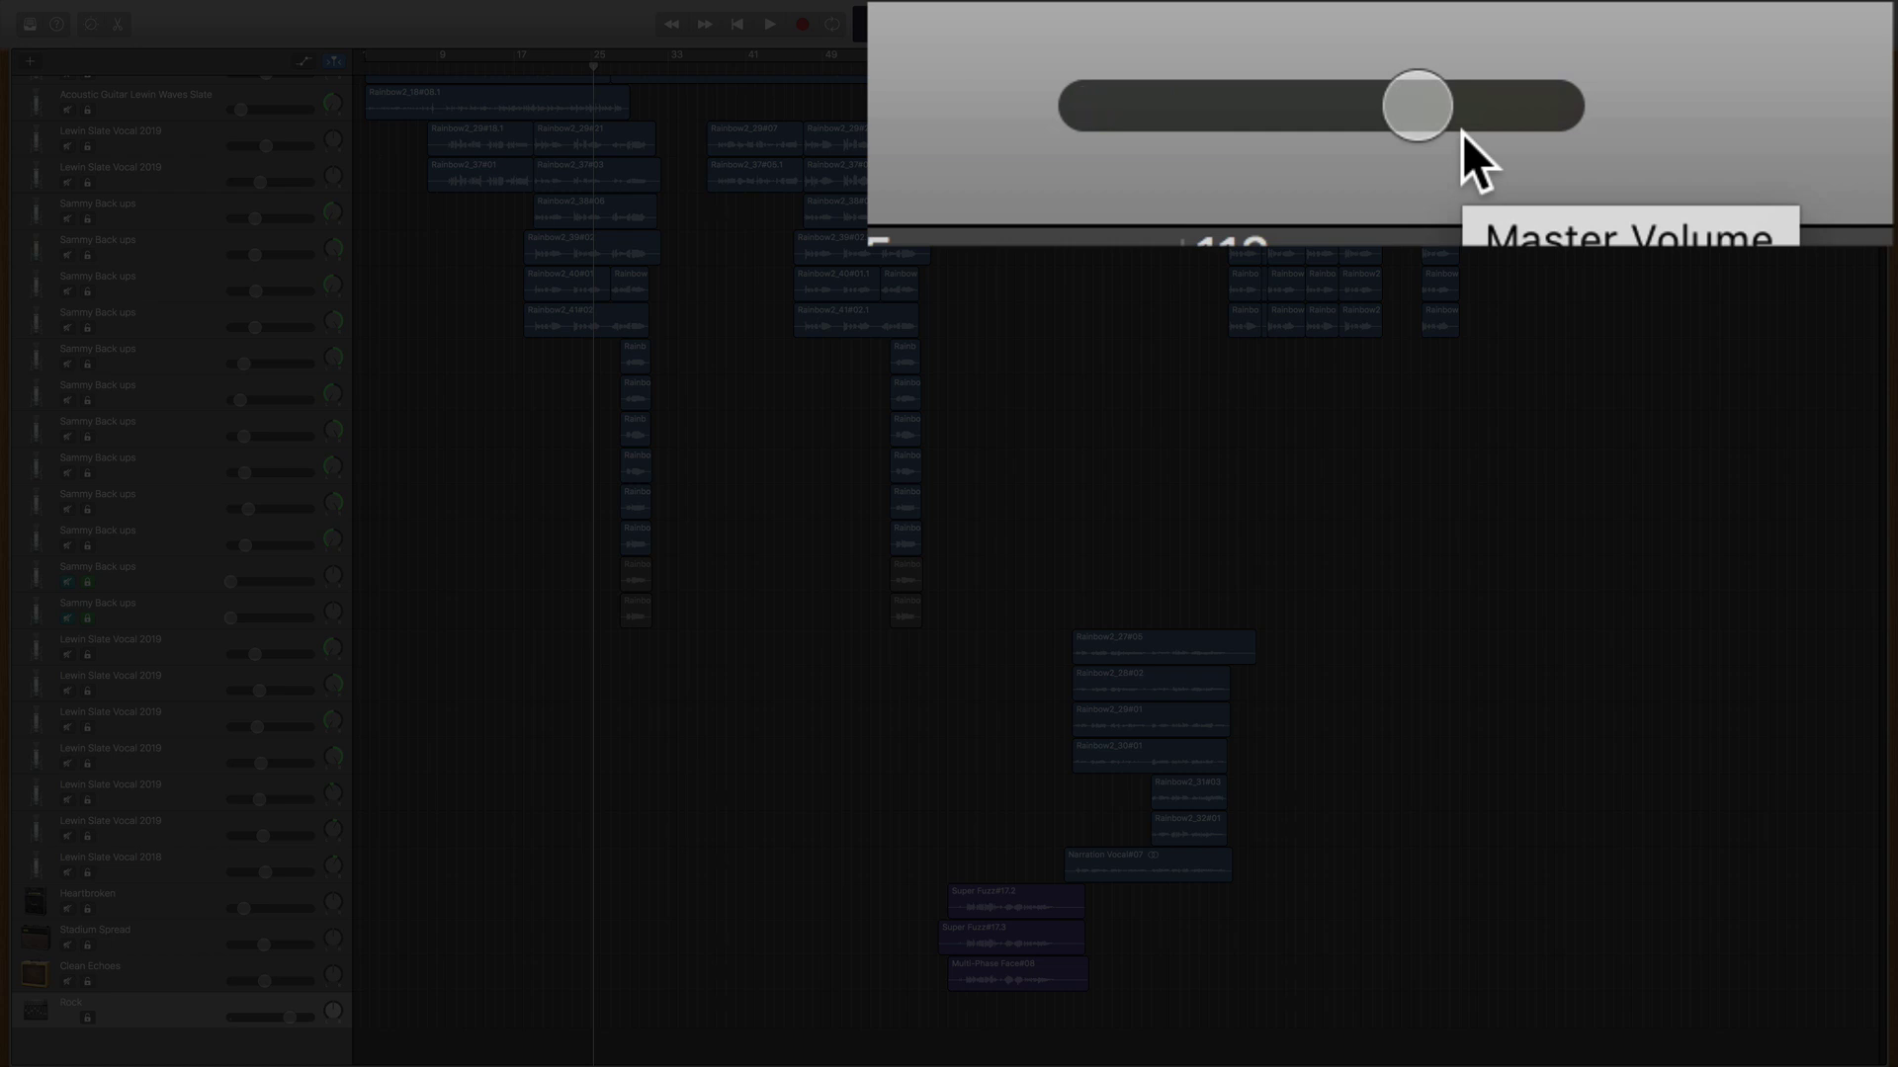
key("space")
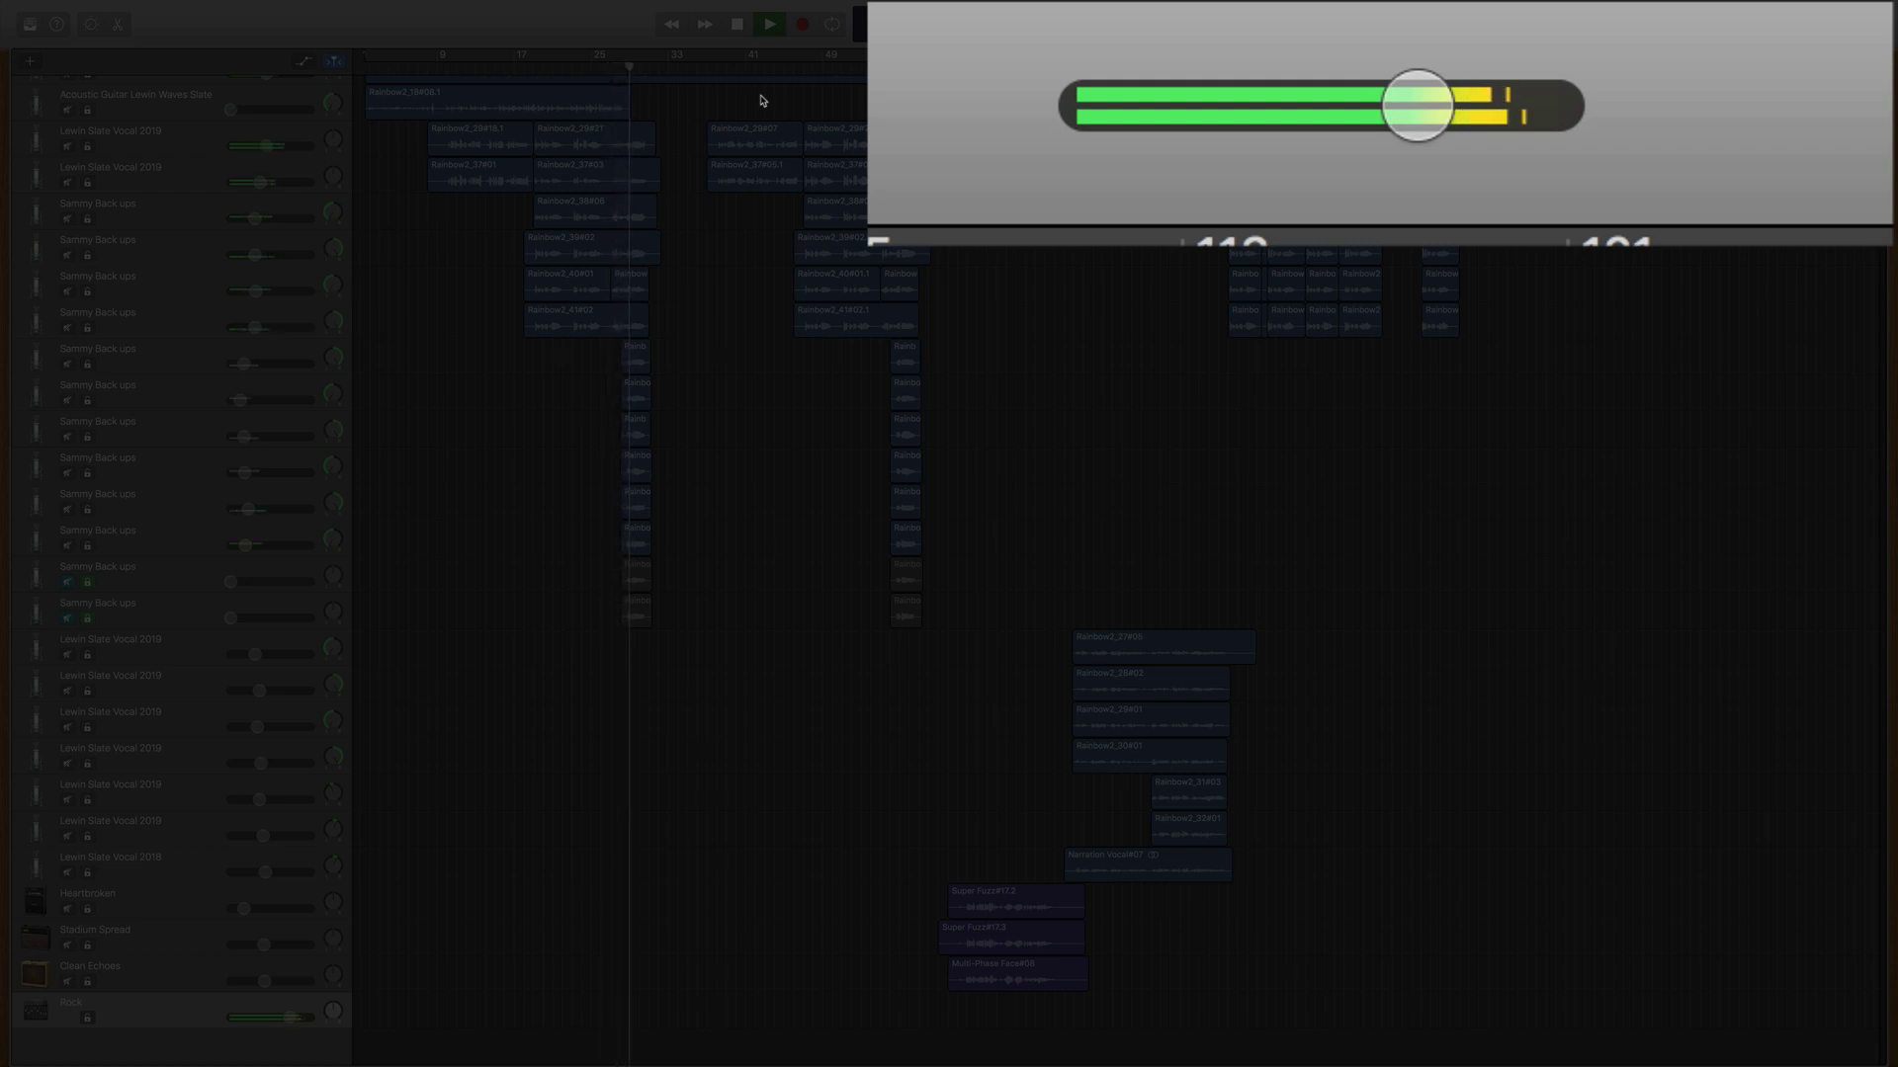
key("space")
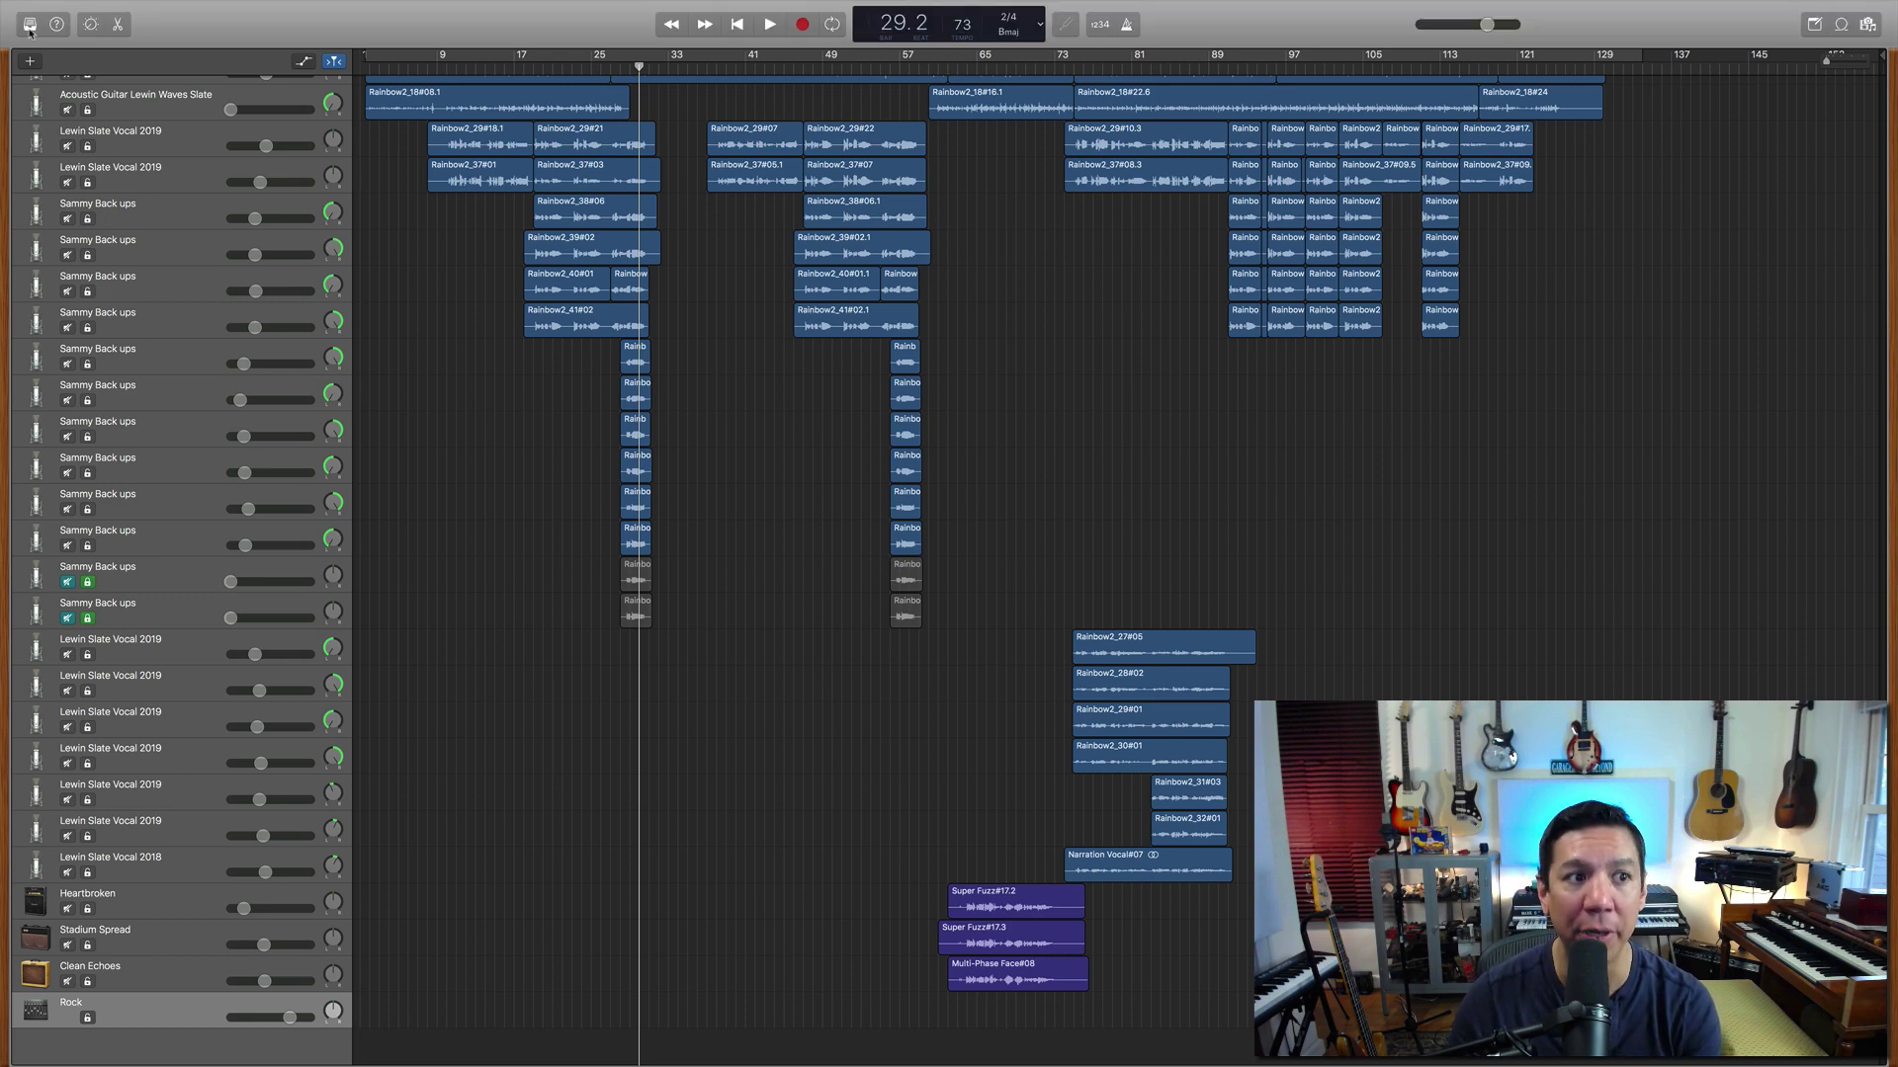
left_click(29, 25)
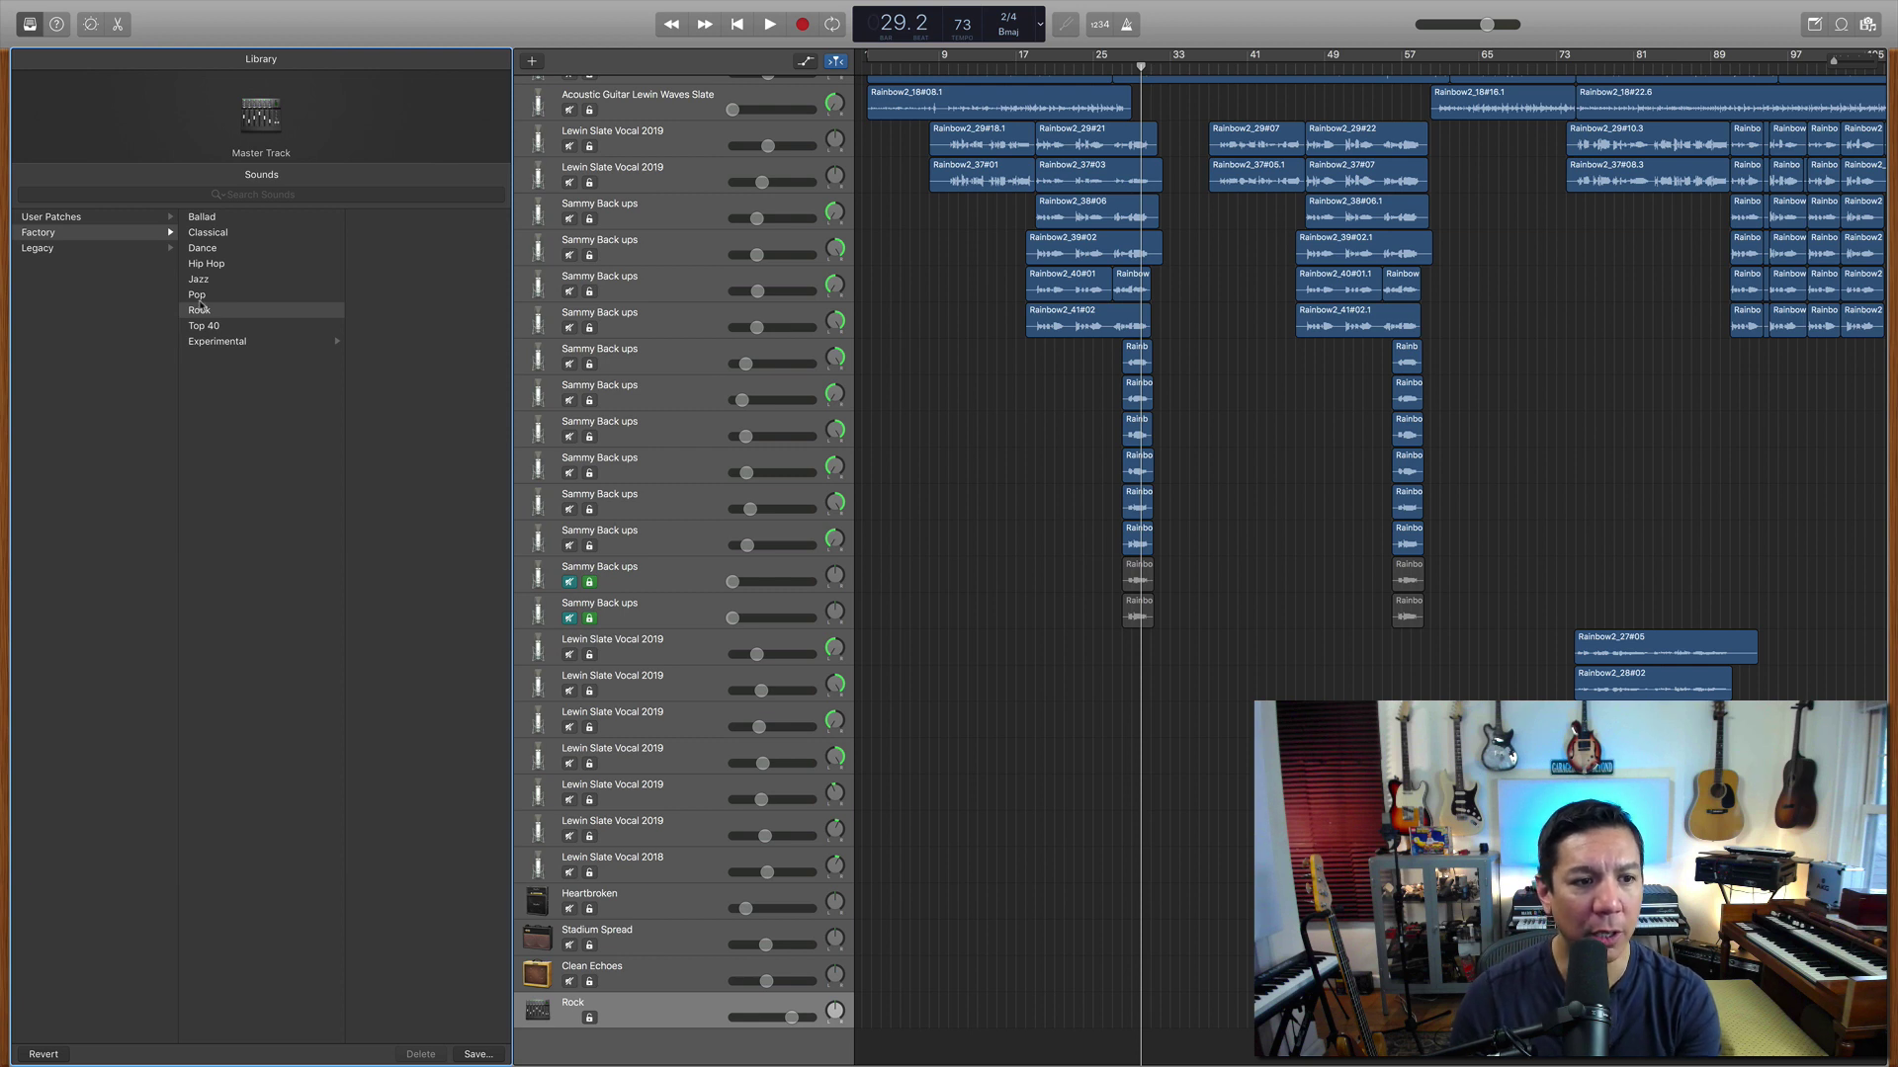
Step: Audition the Pop master preset, then return the master track to Rock
left_click(199, 296)
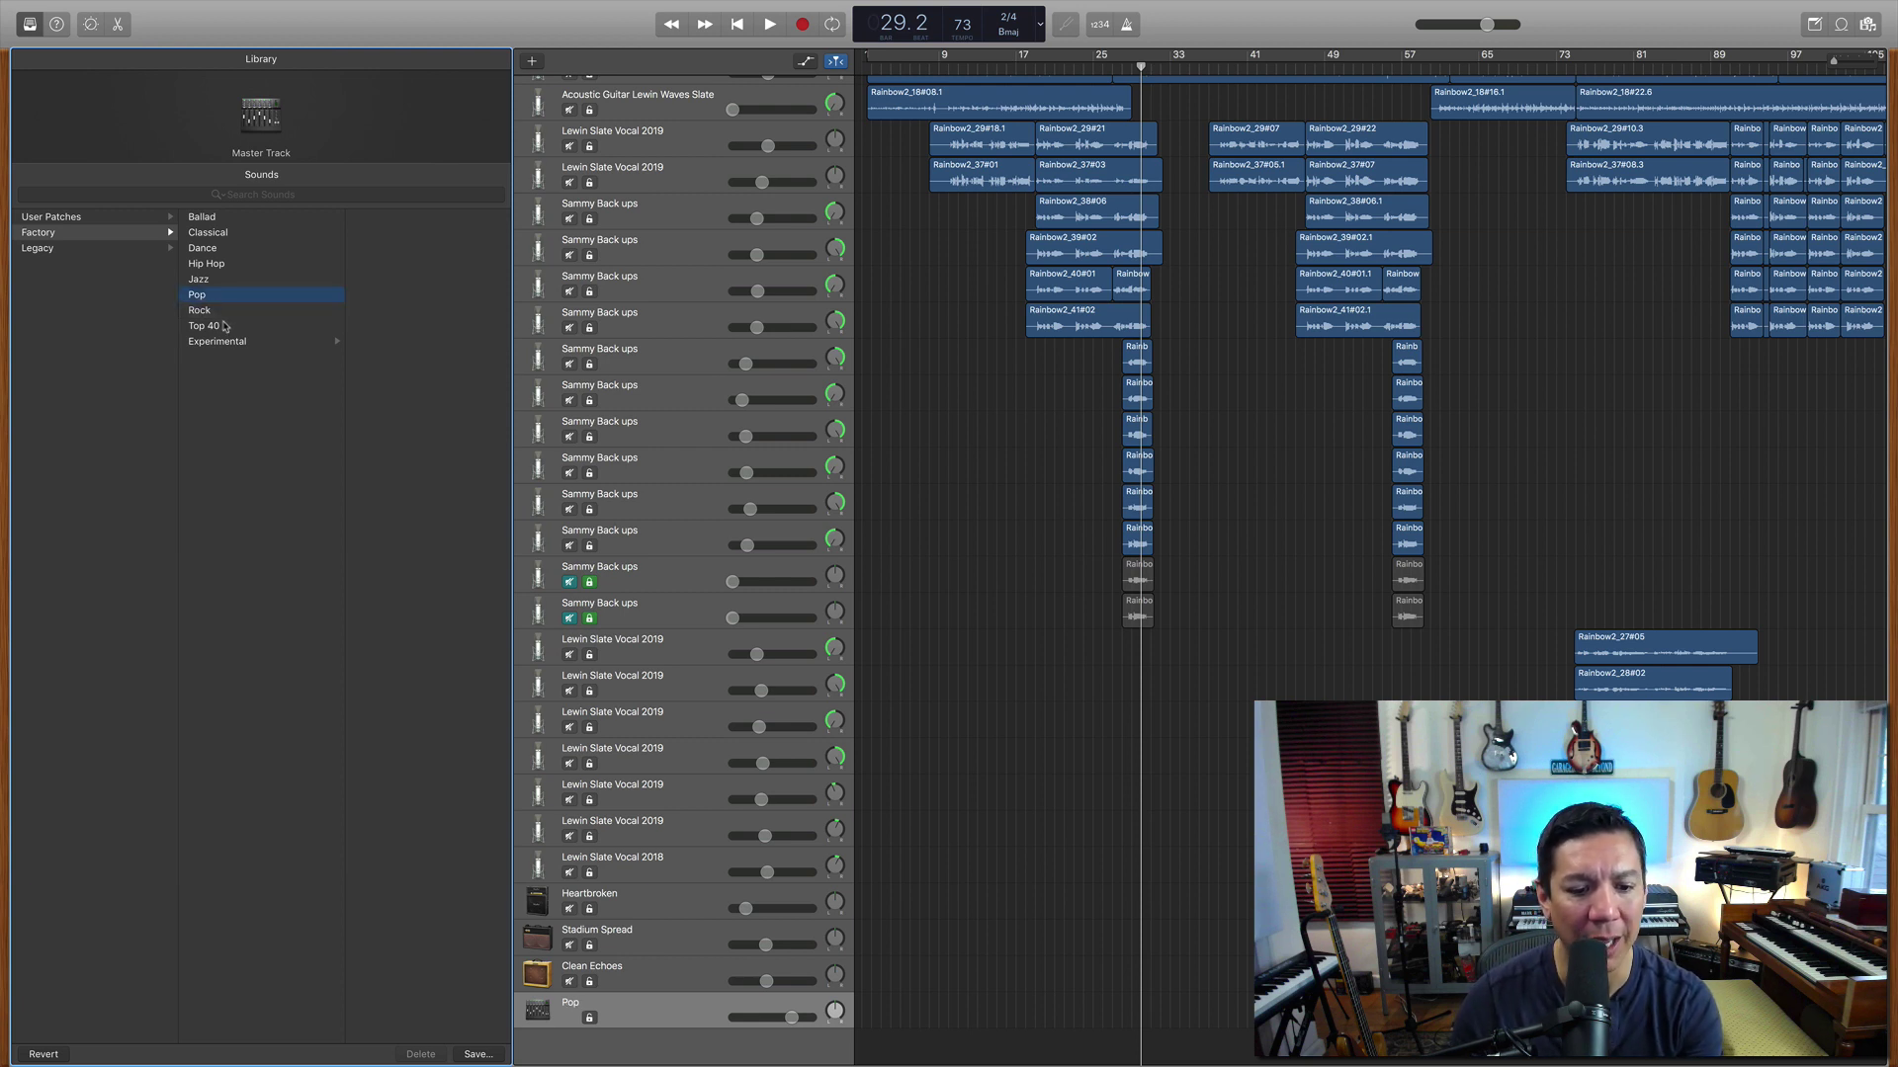
left_click(201, 312)
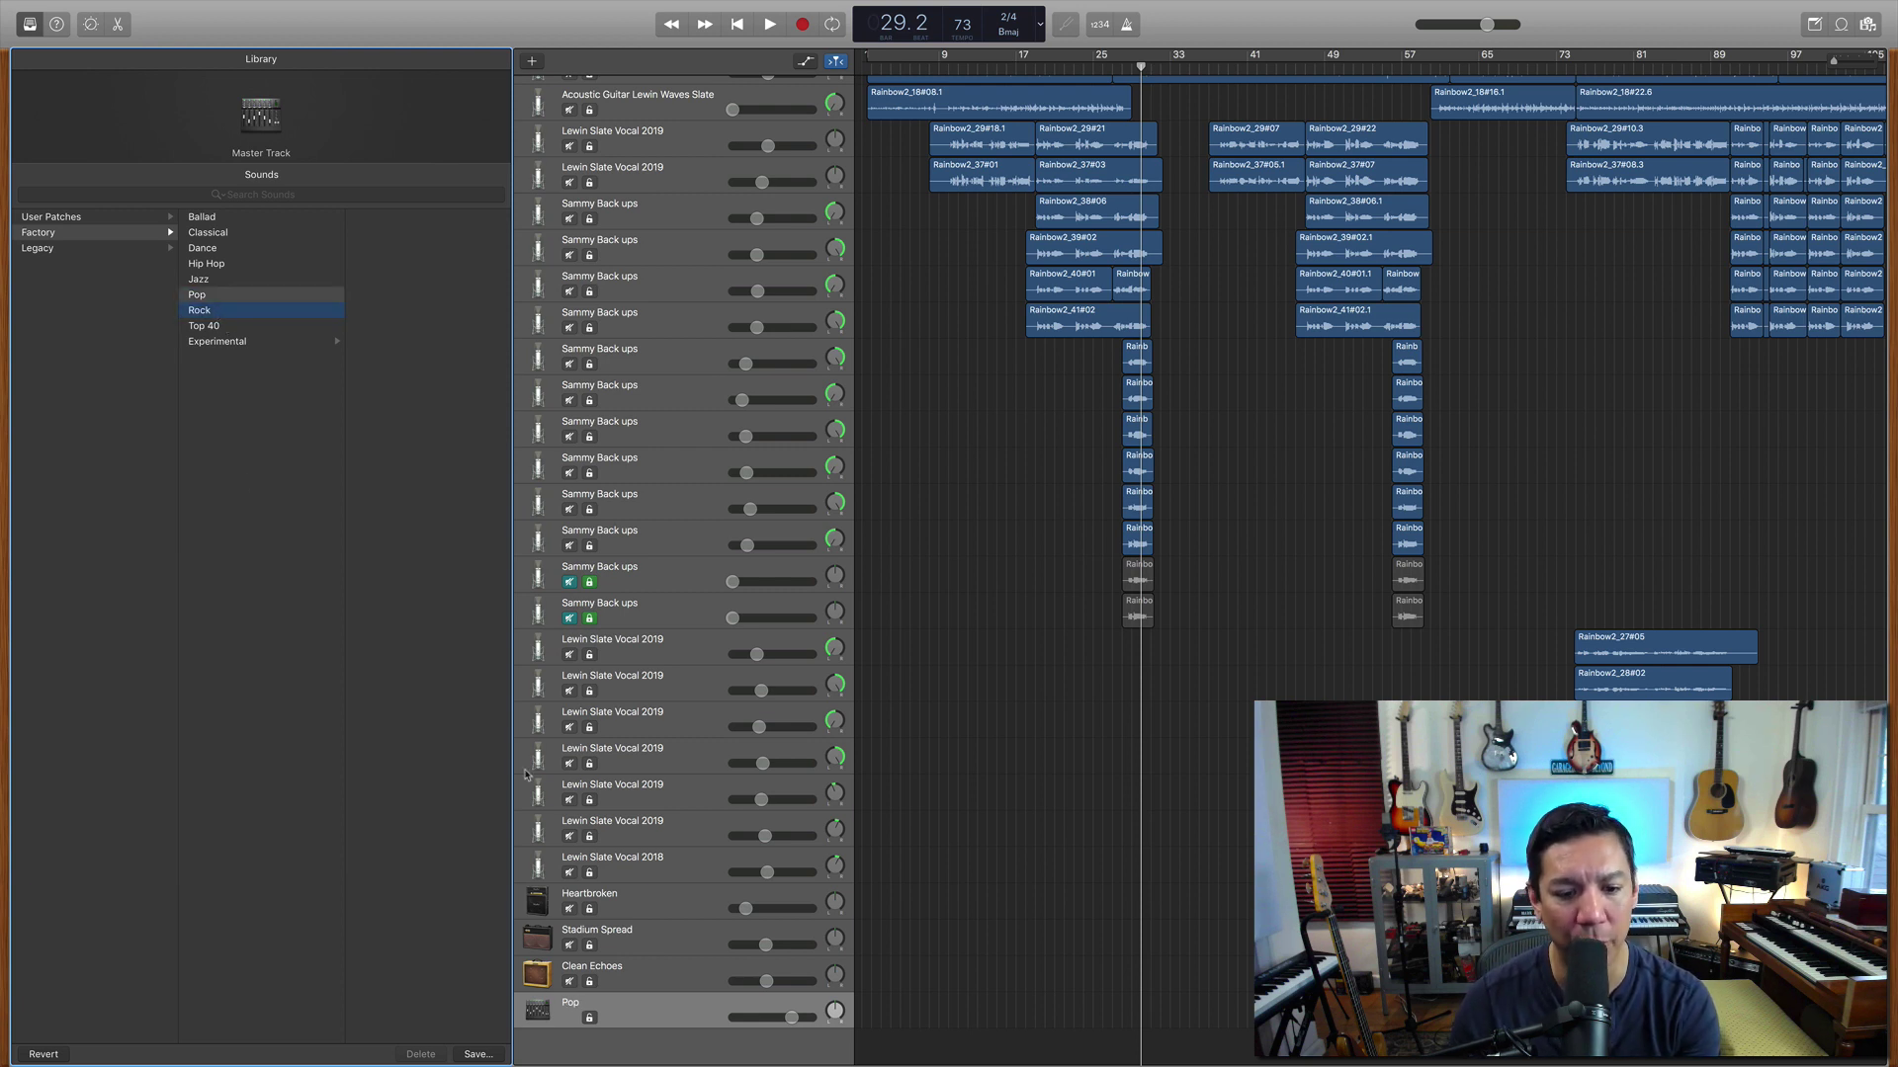
left_click(688, 1021)
Step: Close the Library and show the master's Smart Controls on the Output tab
mouse_move(29, 41)
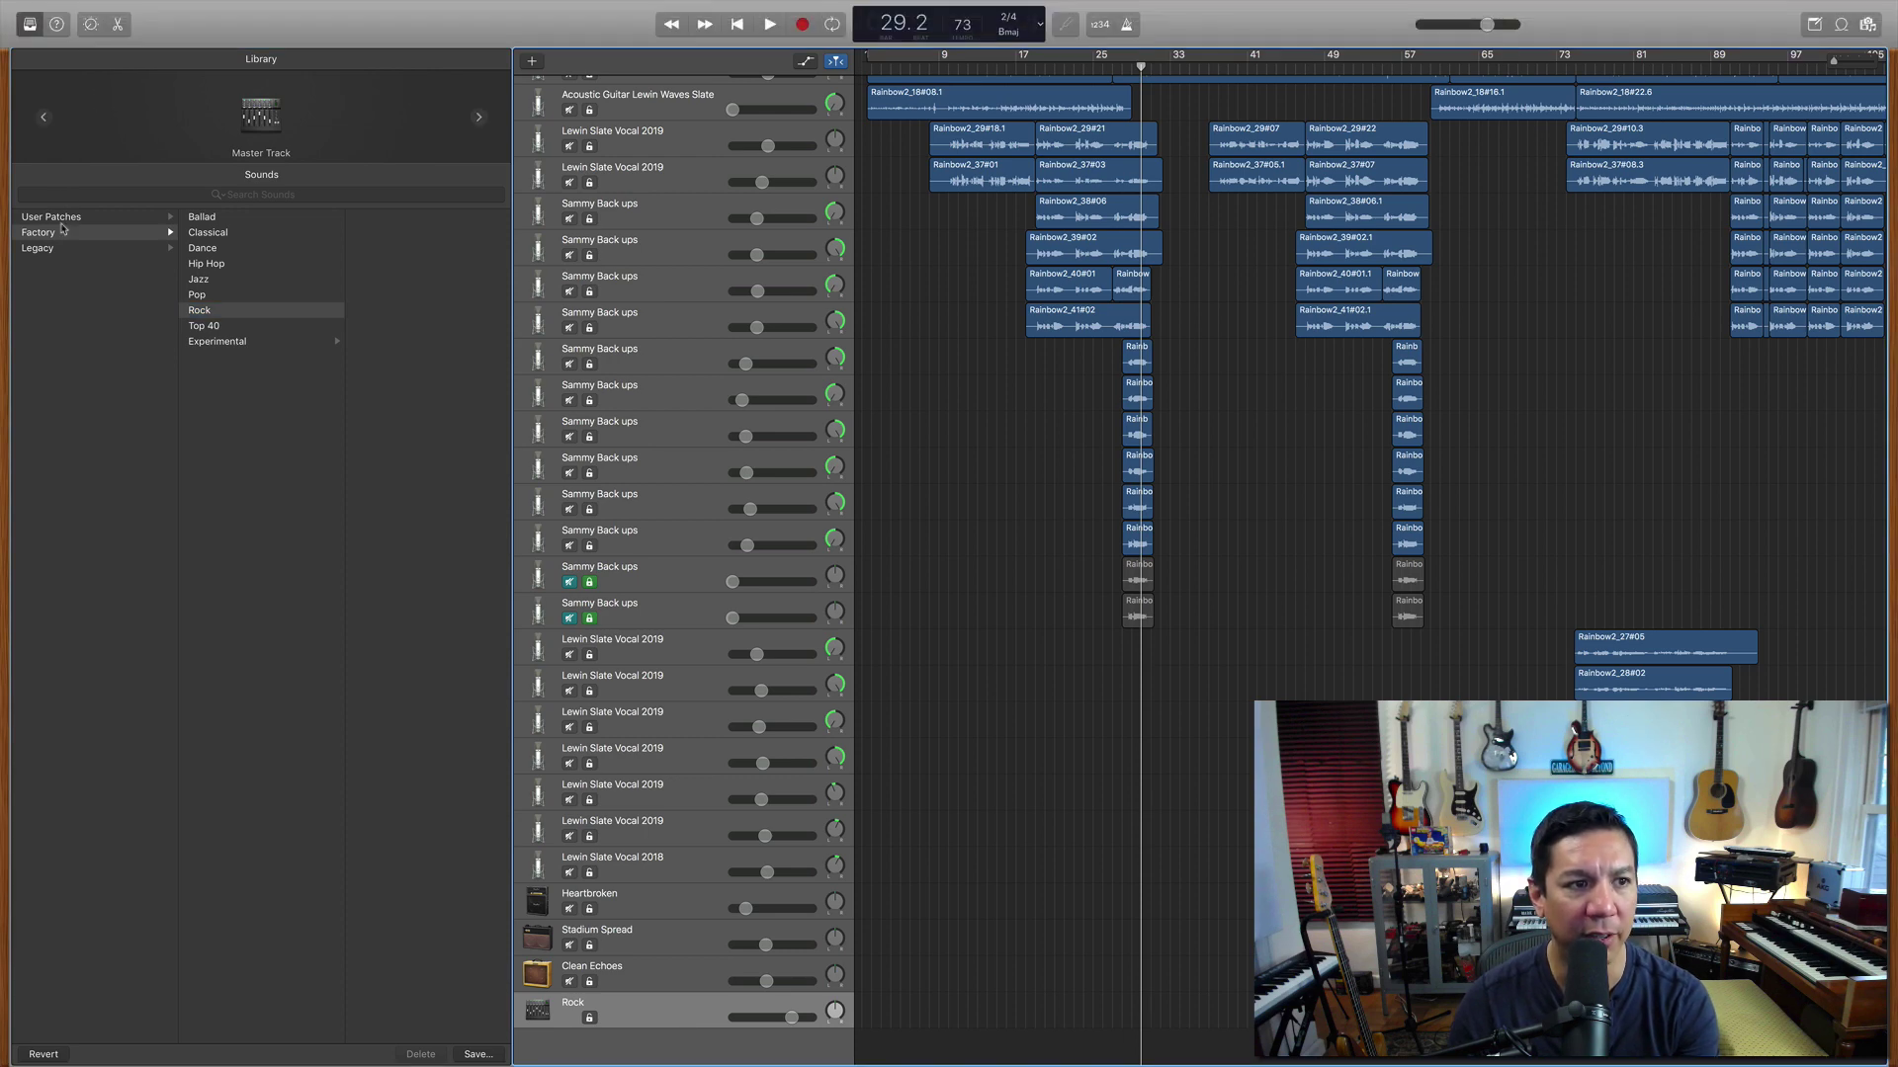
left_click(30, 24)
left_click(89, 24)
left_click(905, 744)
left_click(958, 744)
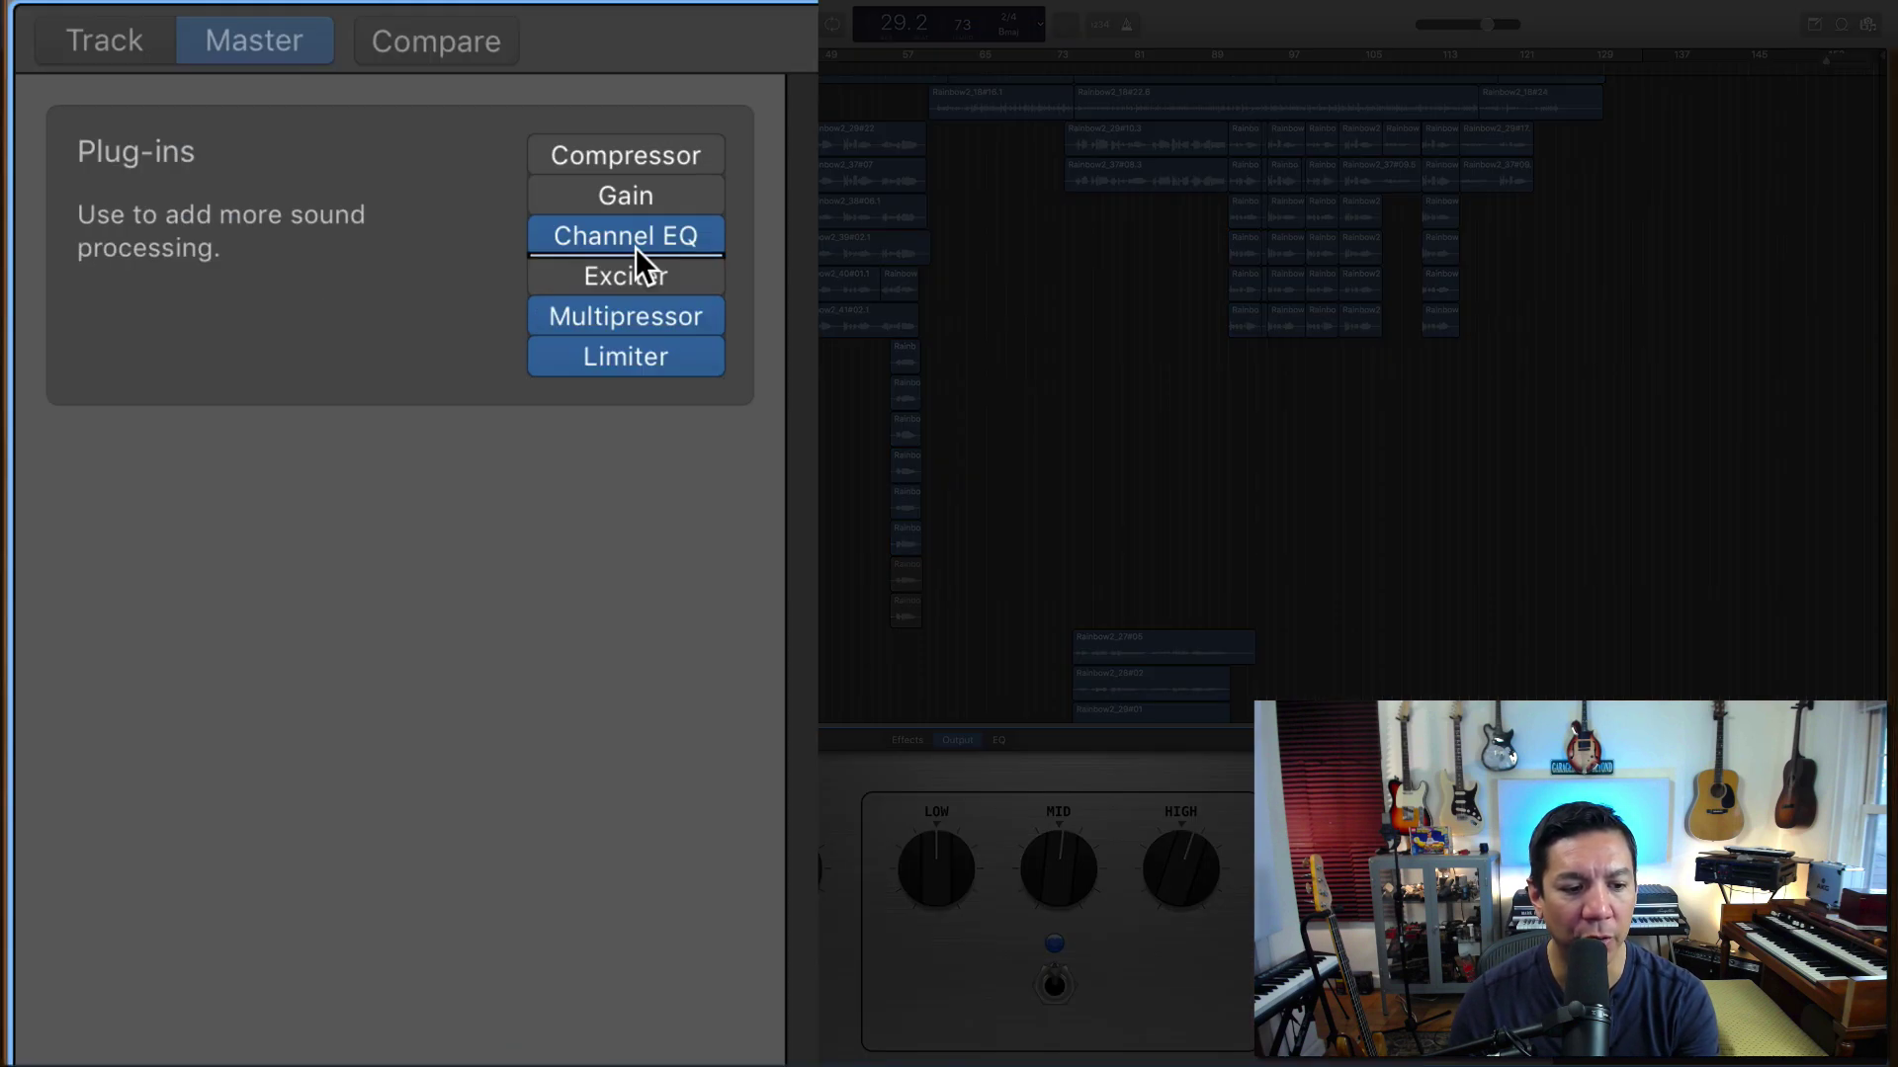
Step: Bypass and re-enable the master Multipressor to compare, then show its plug-in window
mouse_move(215, 827)
mouse_move(659, 374)
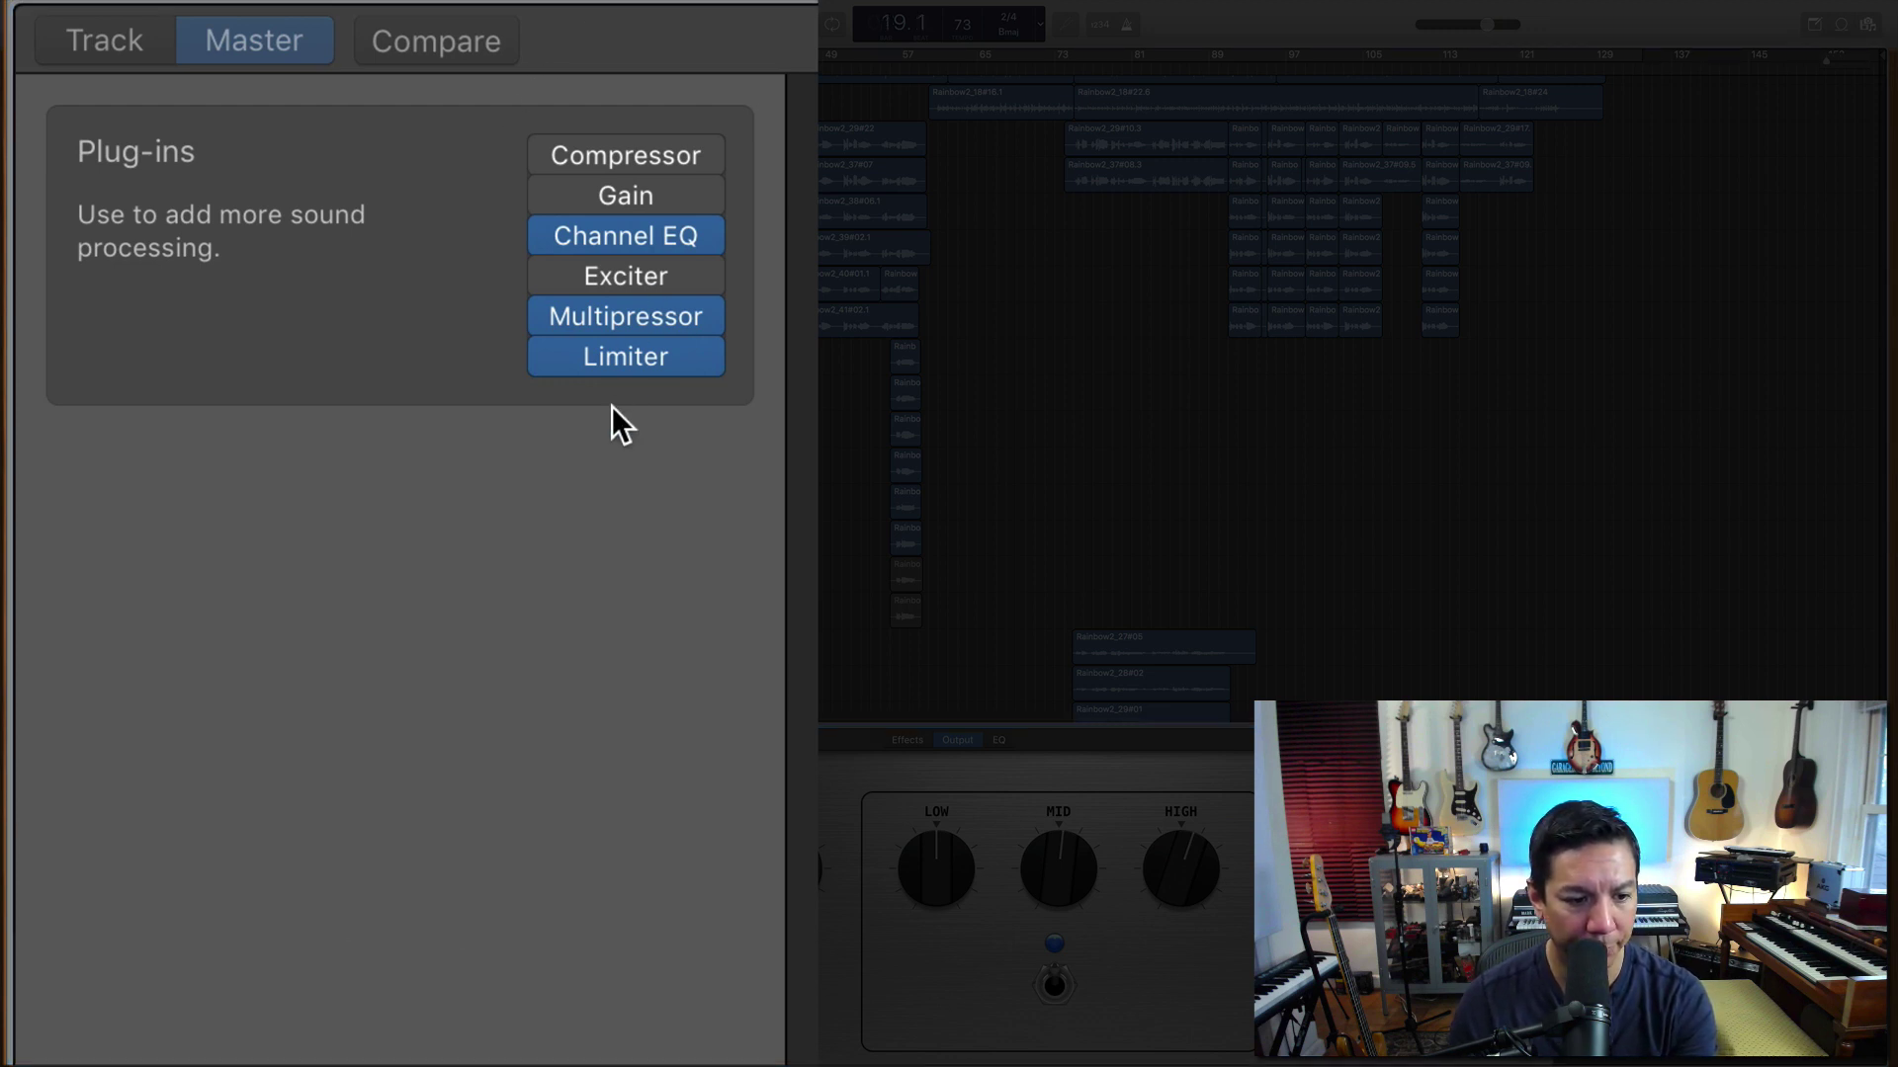
mouse_move(605, 324)
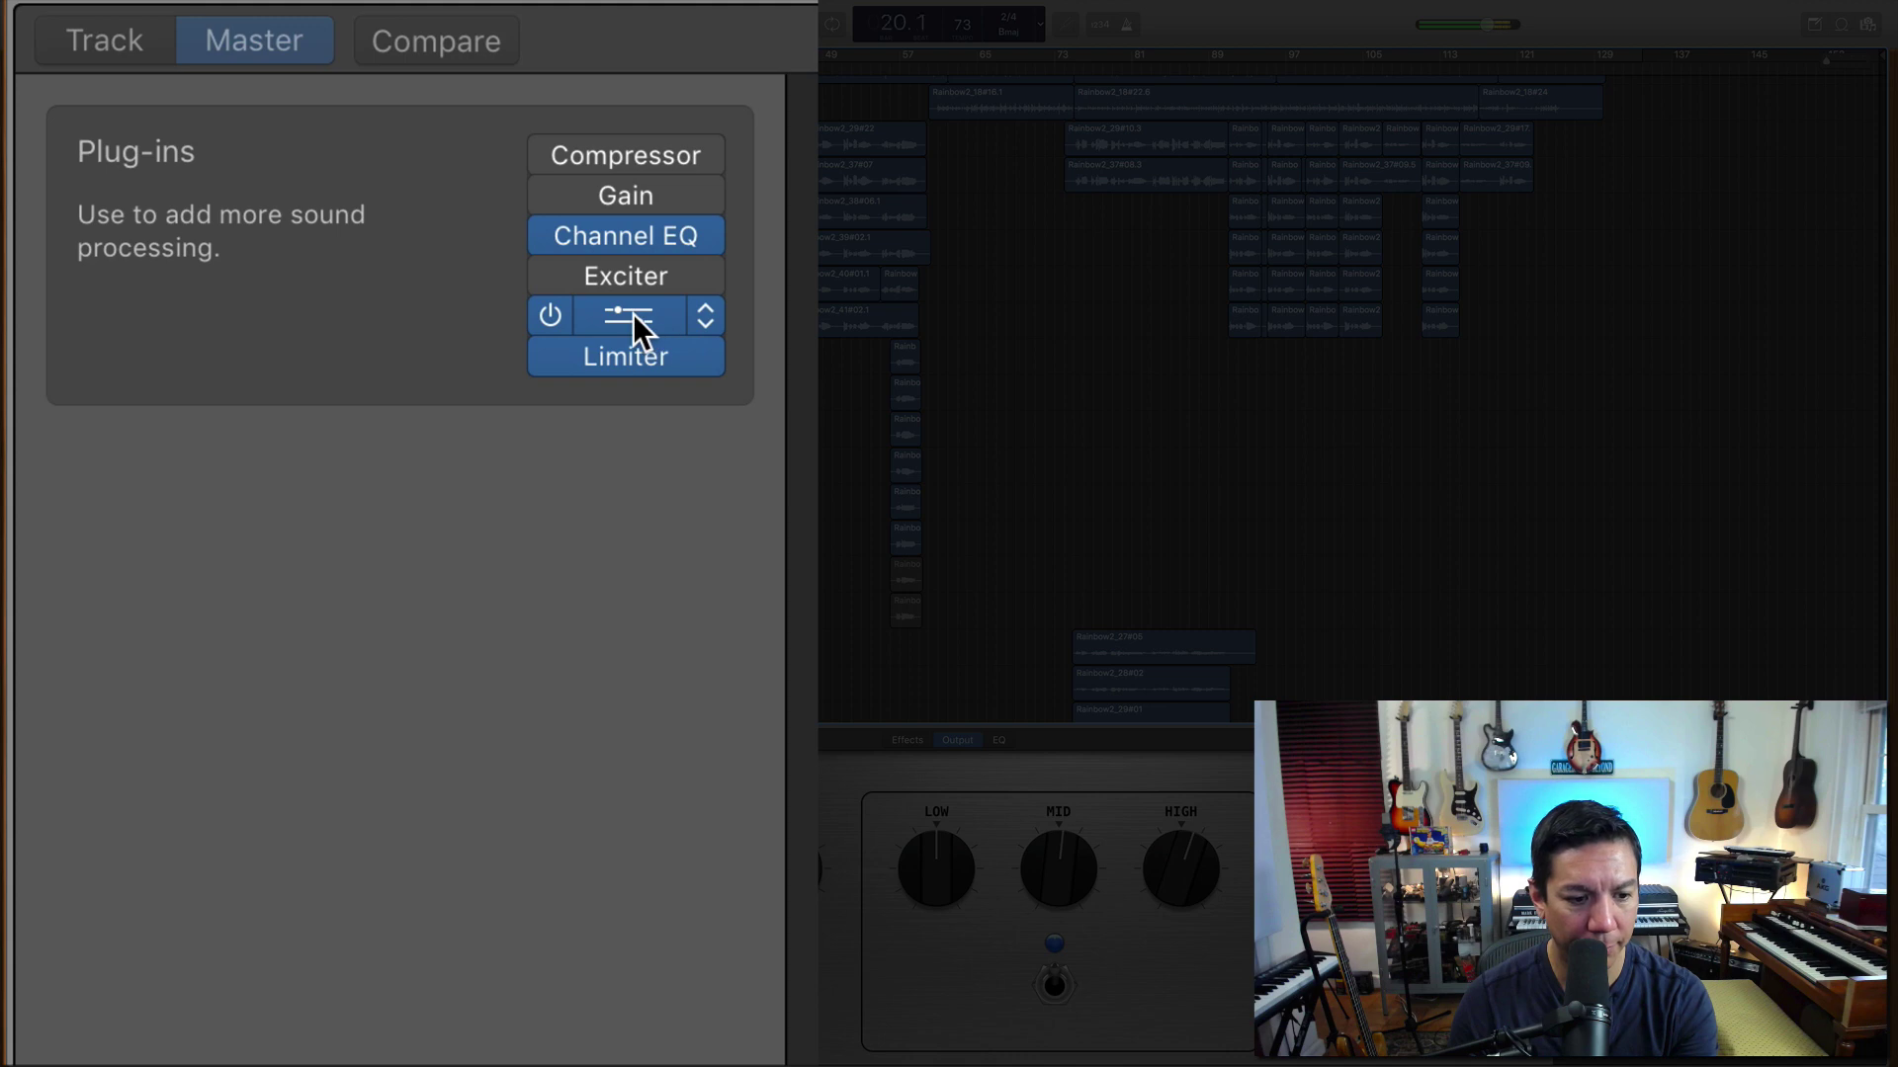
left_click(551, 316)
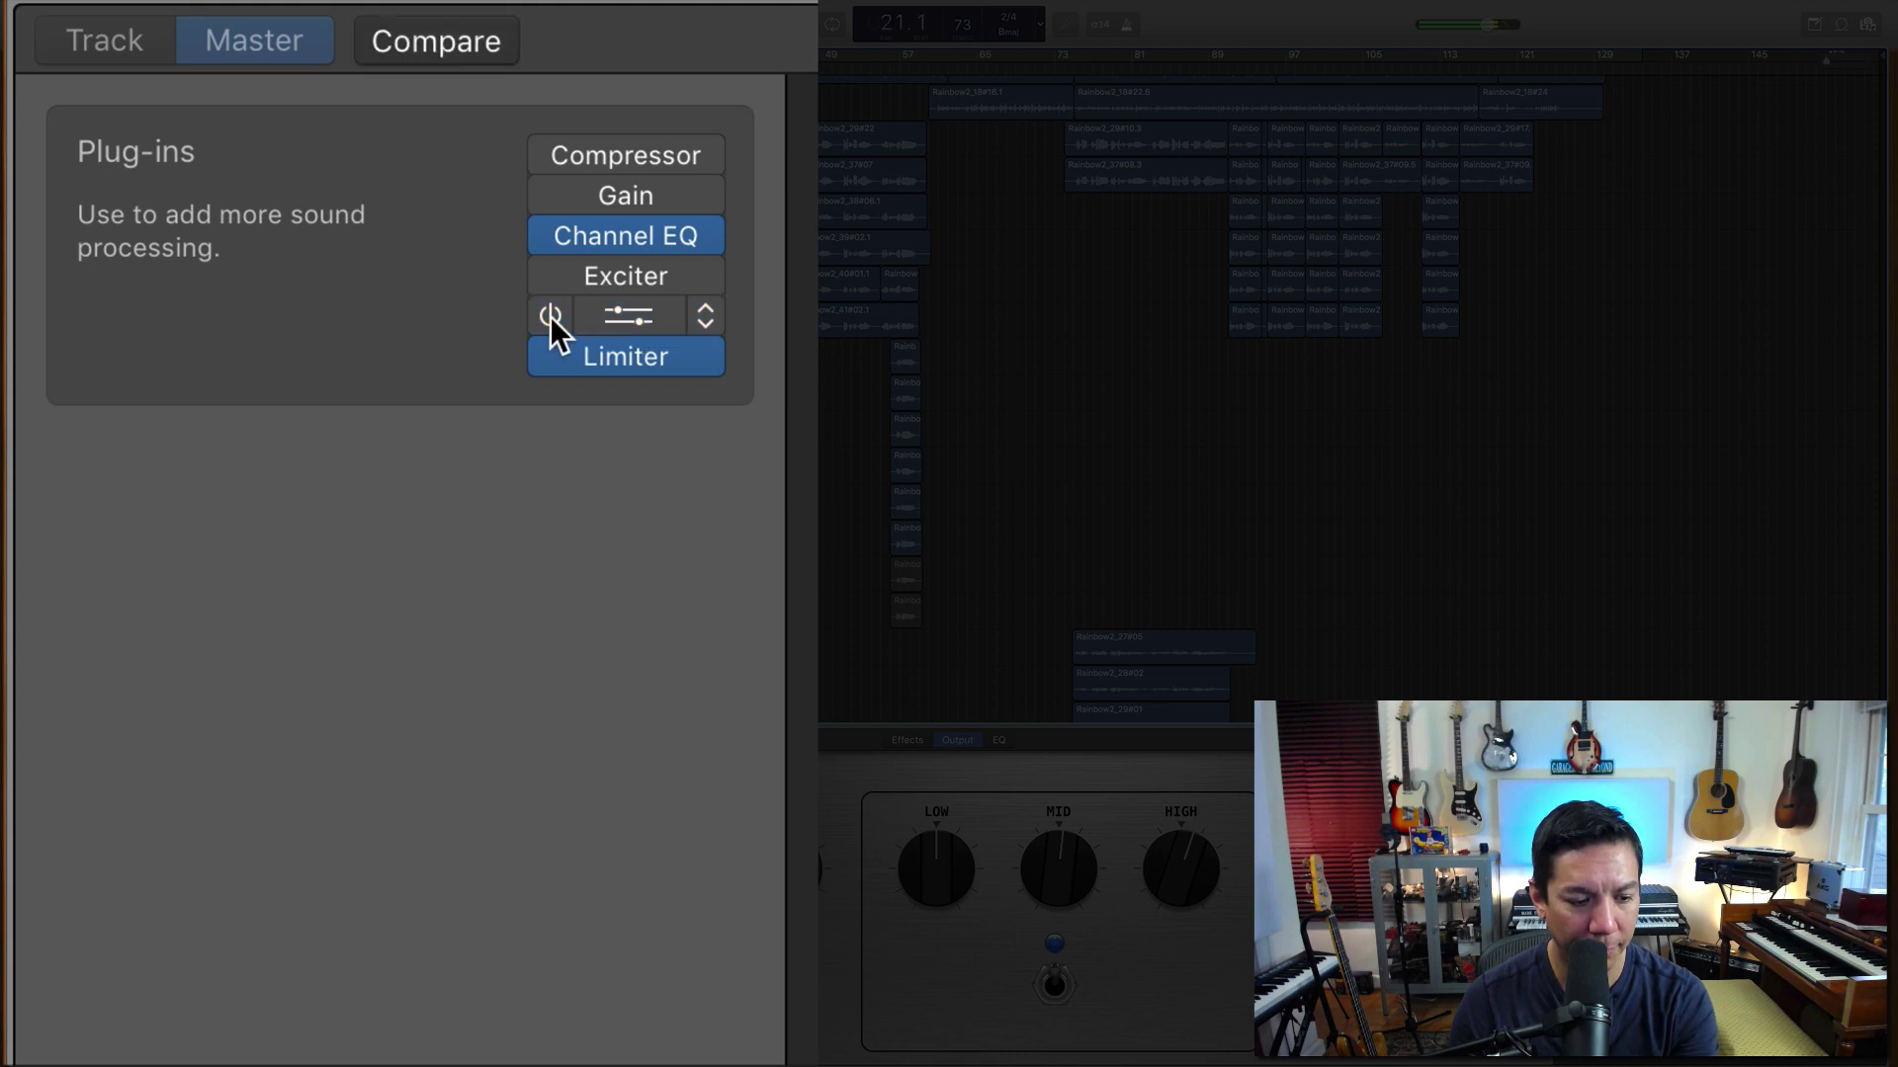
left_click(551, 316)
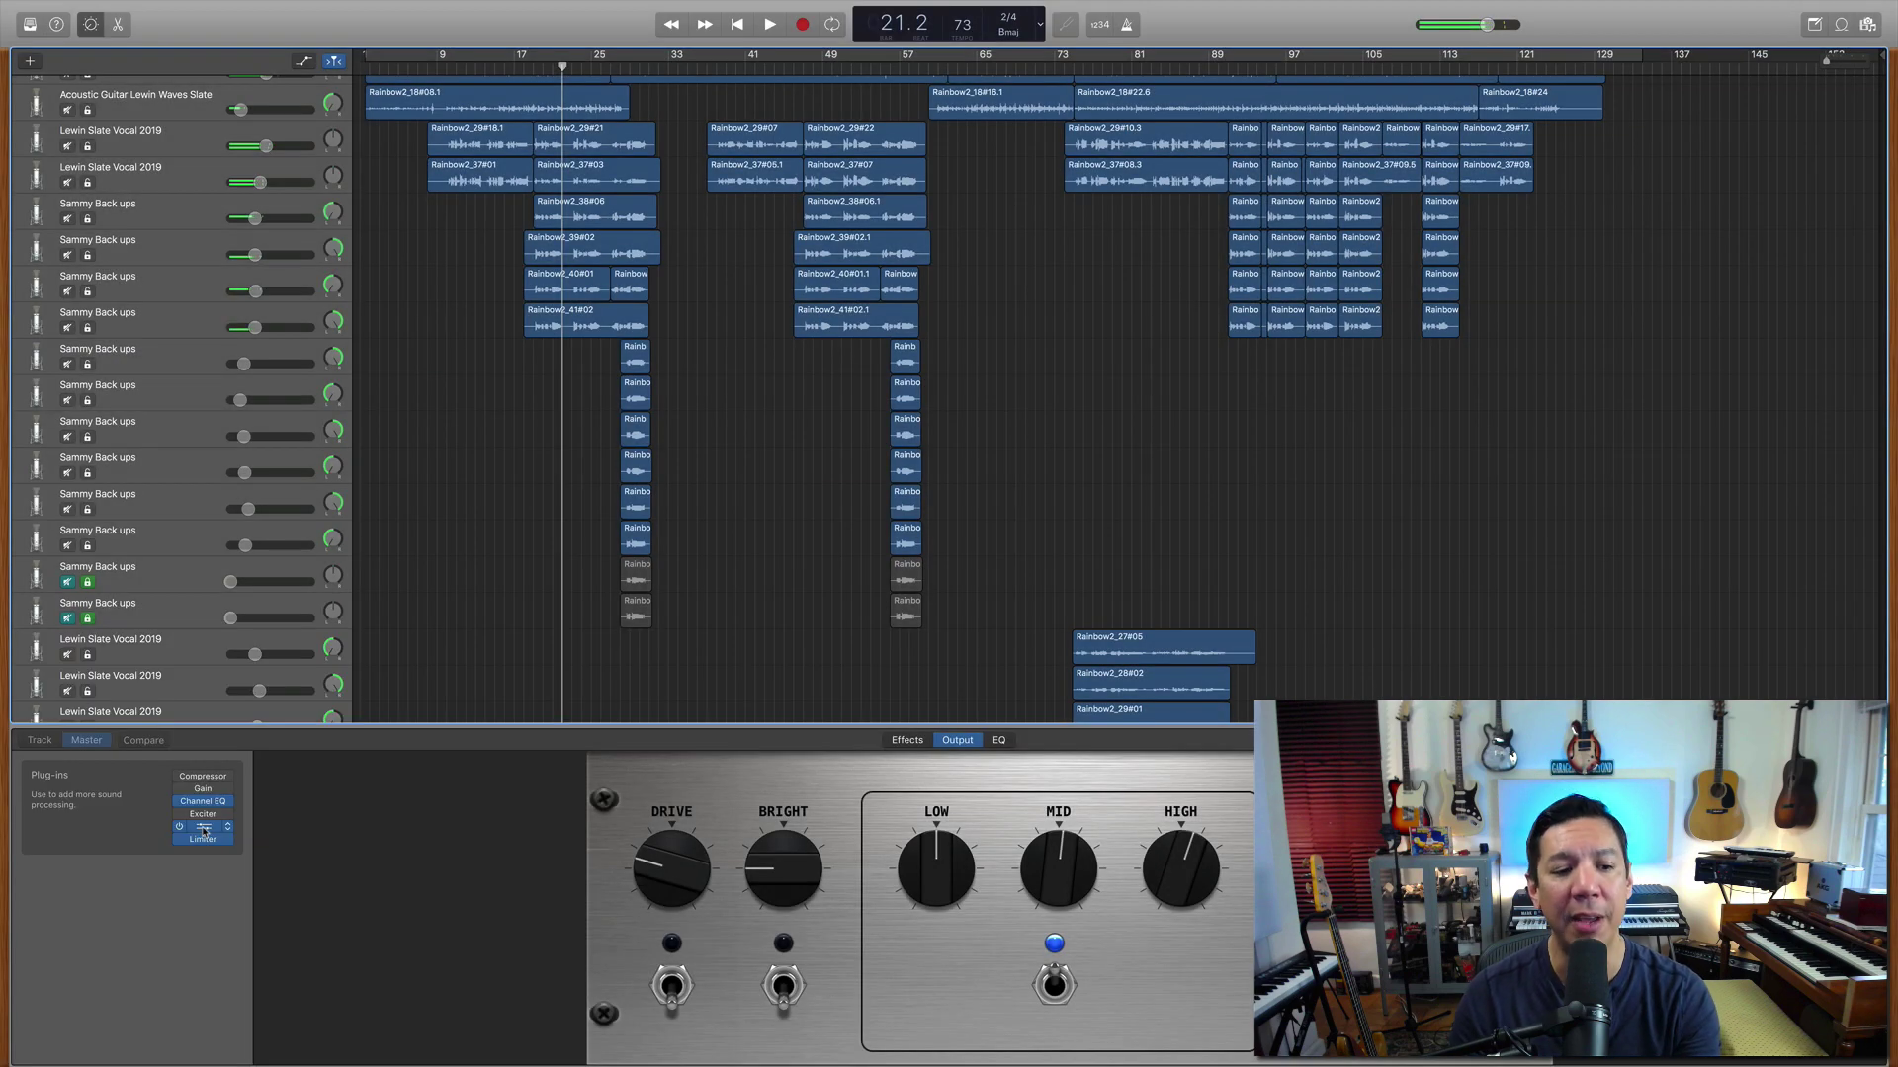
left_click(628, 322)
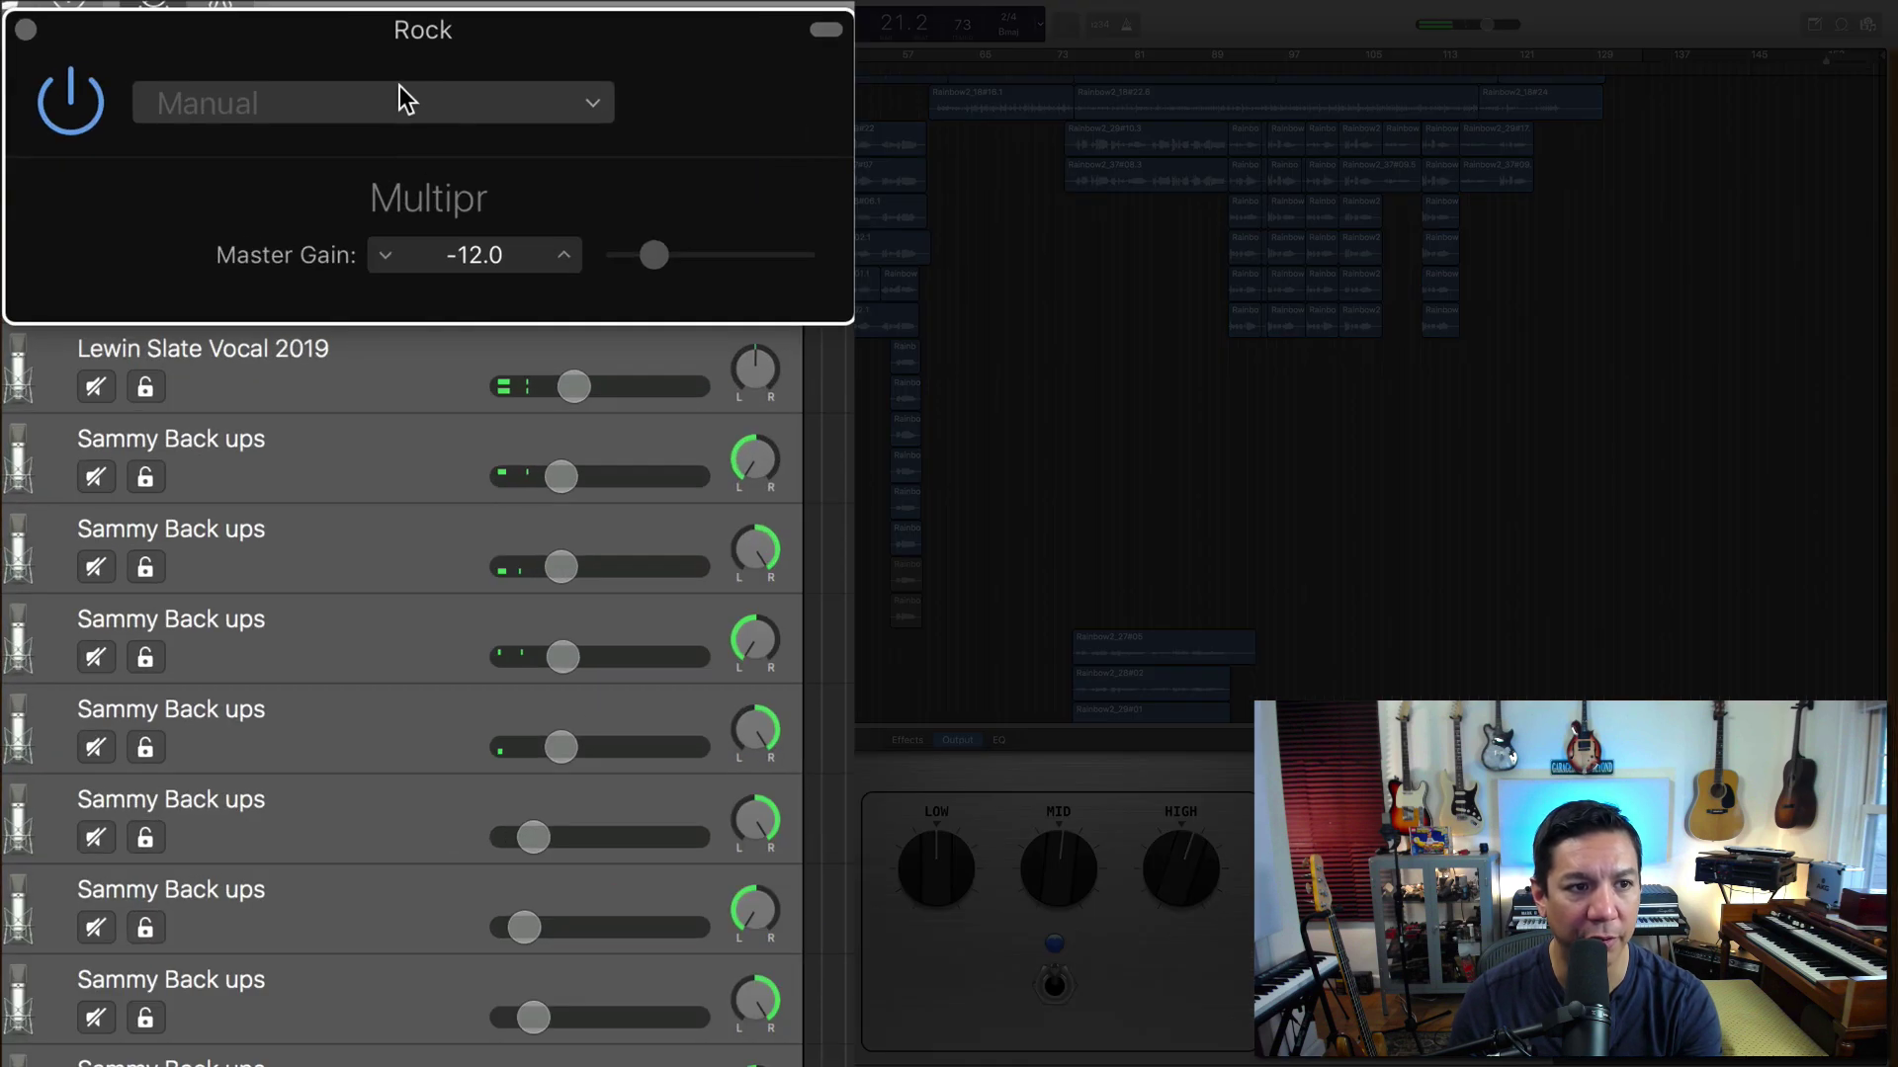
Step: Load the Fast Attack 4-Band Multipressor preset and A/B it by toggling the power off and on
left_click(189, 65)
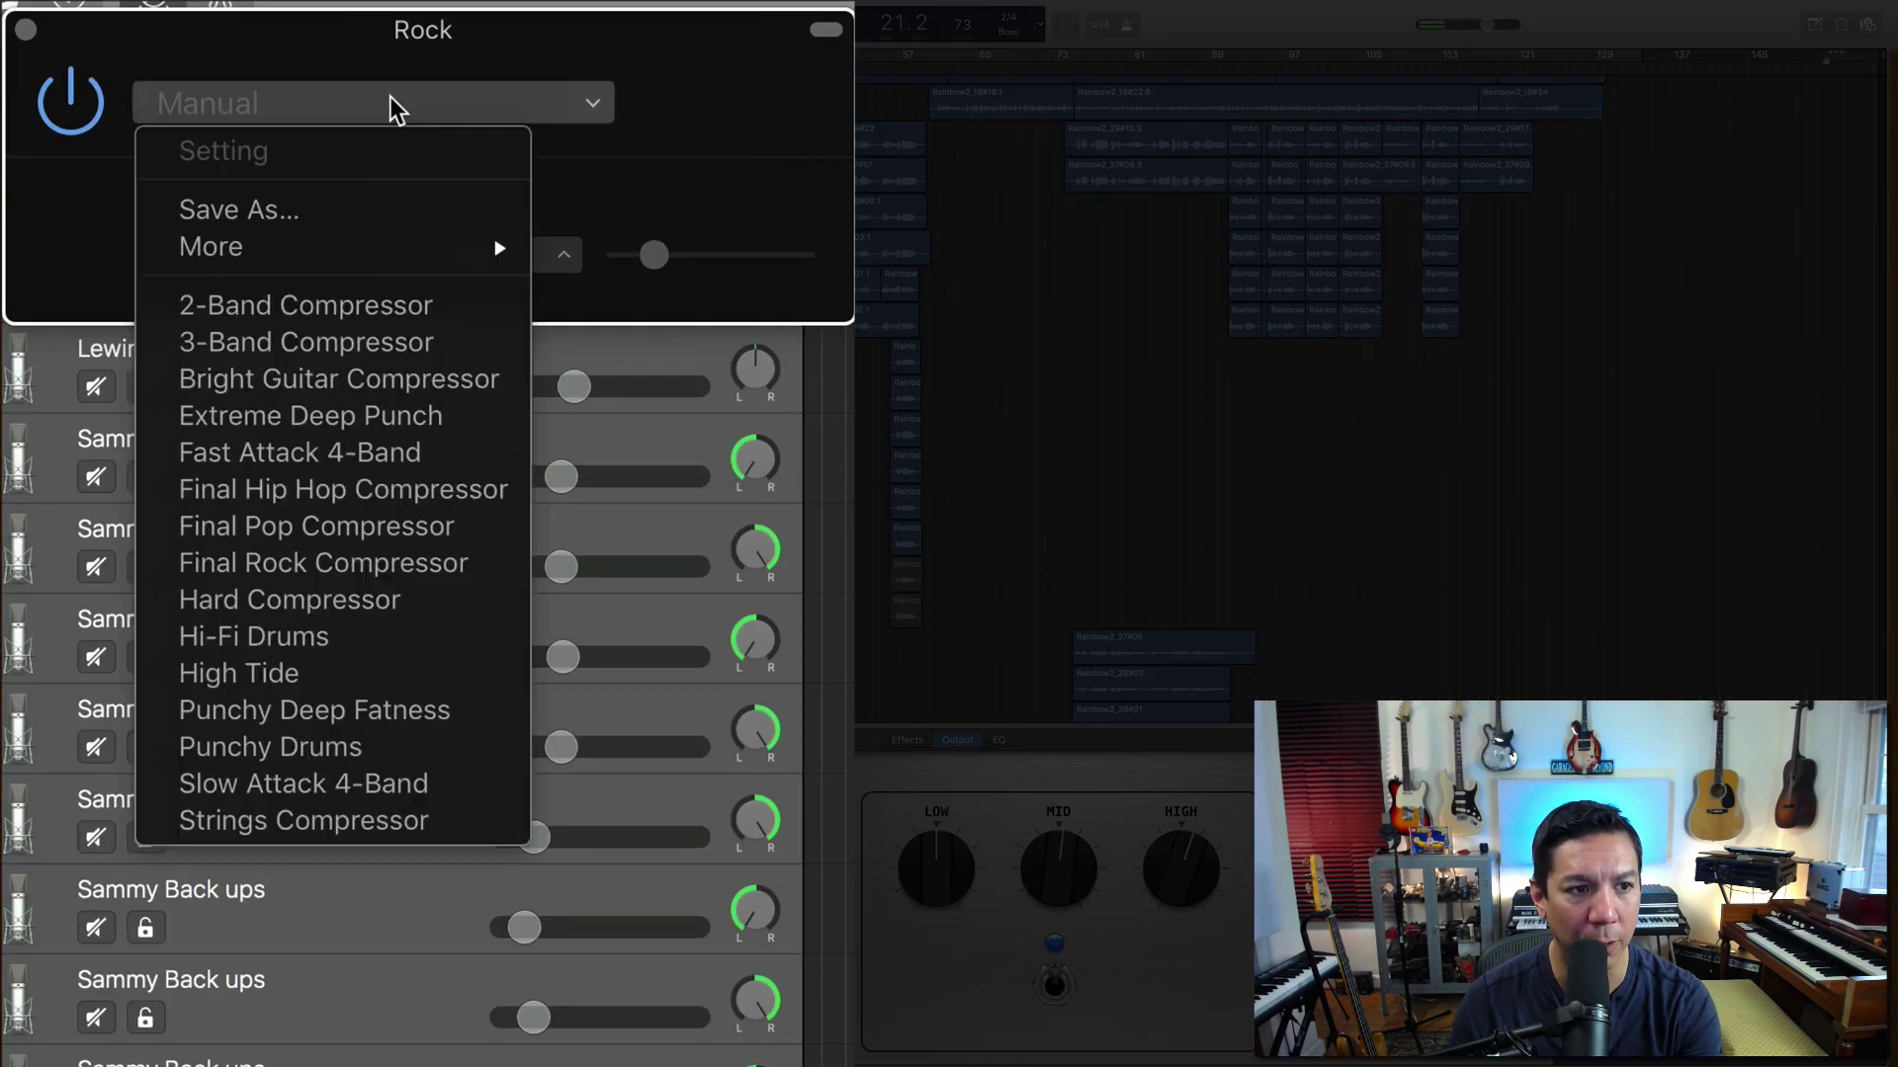
left_click(423, 453)
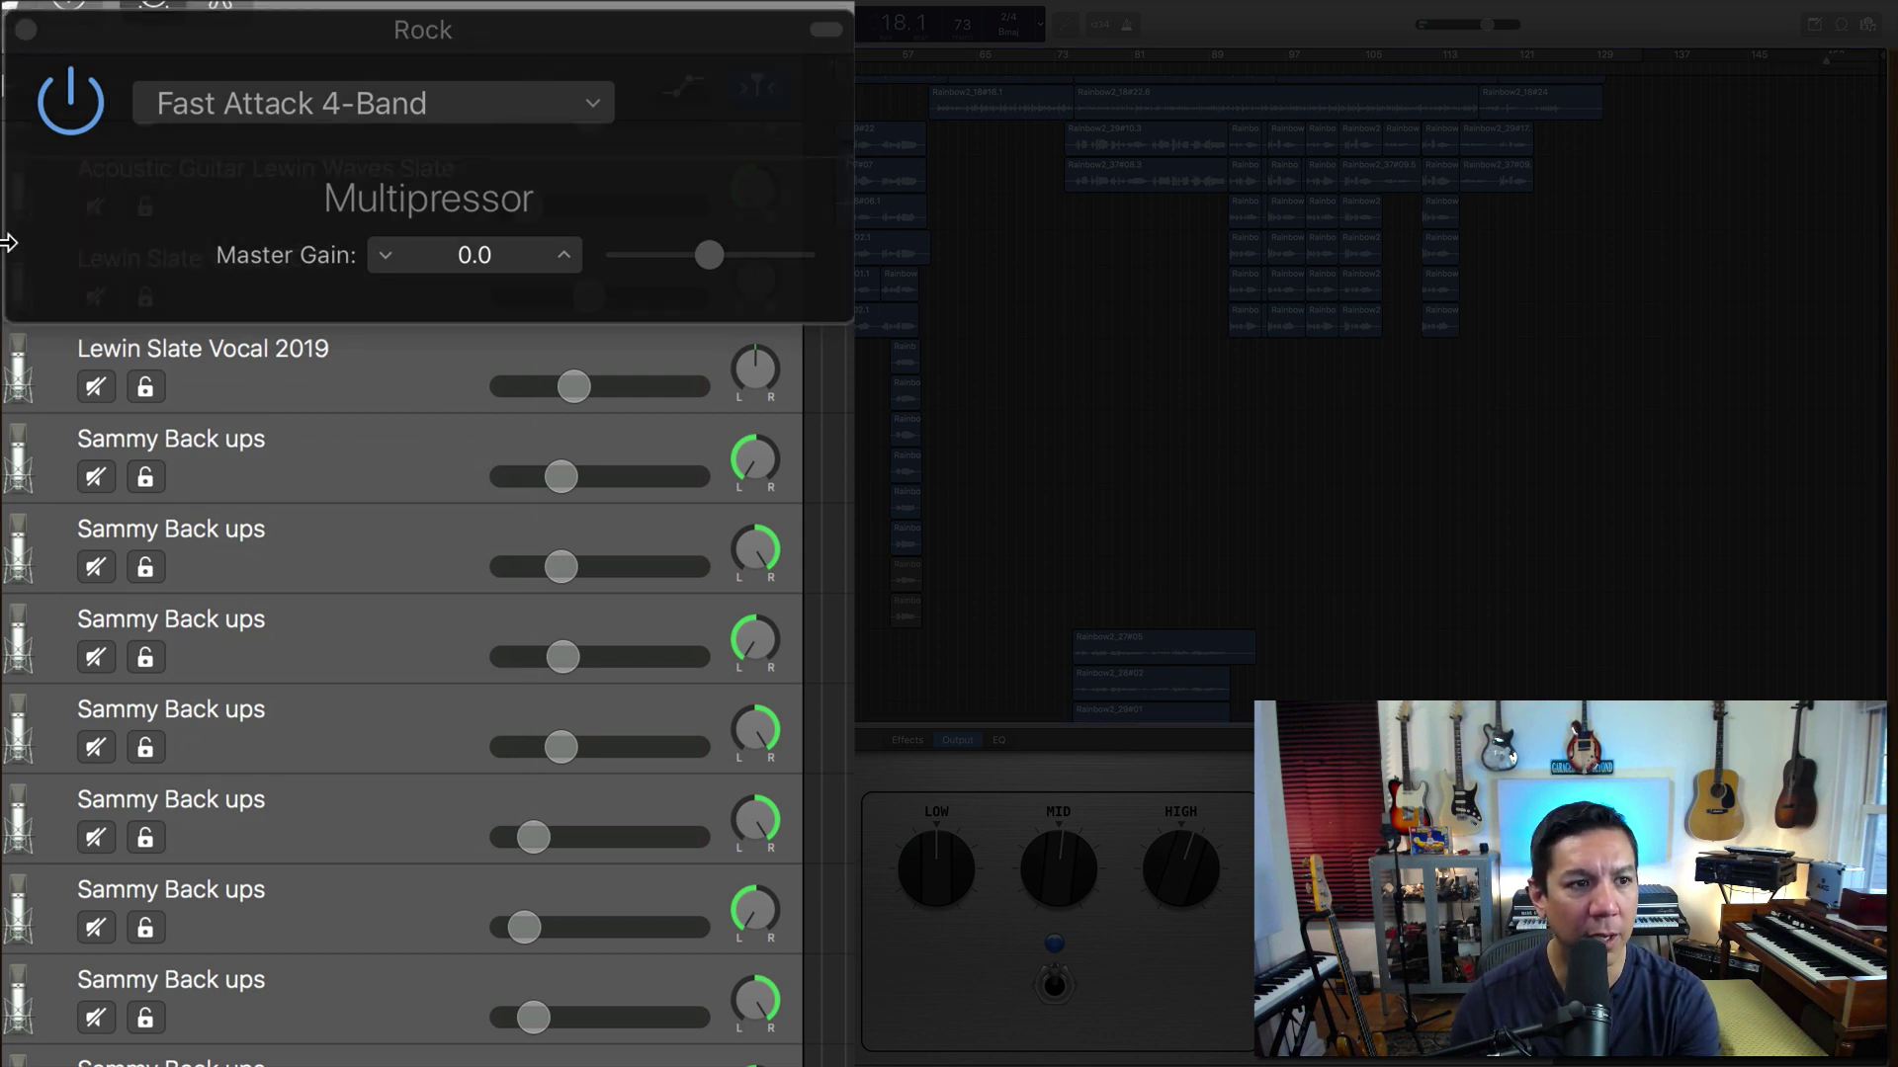
left_click(75, 126)
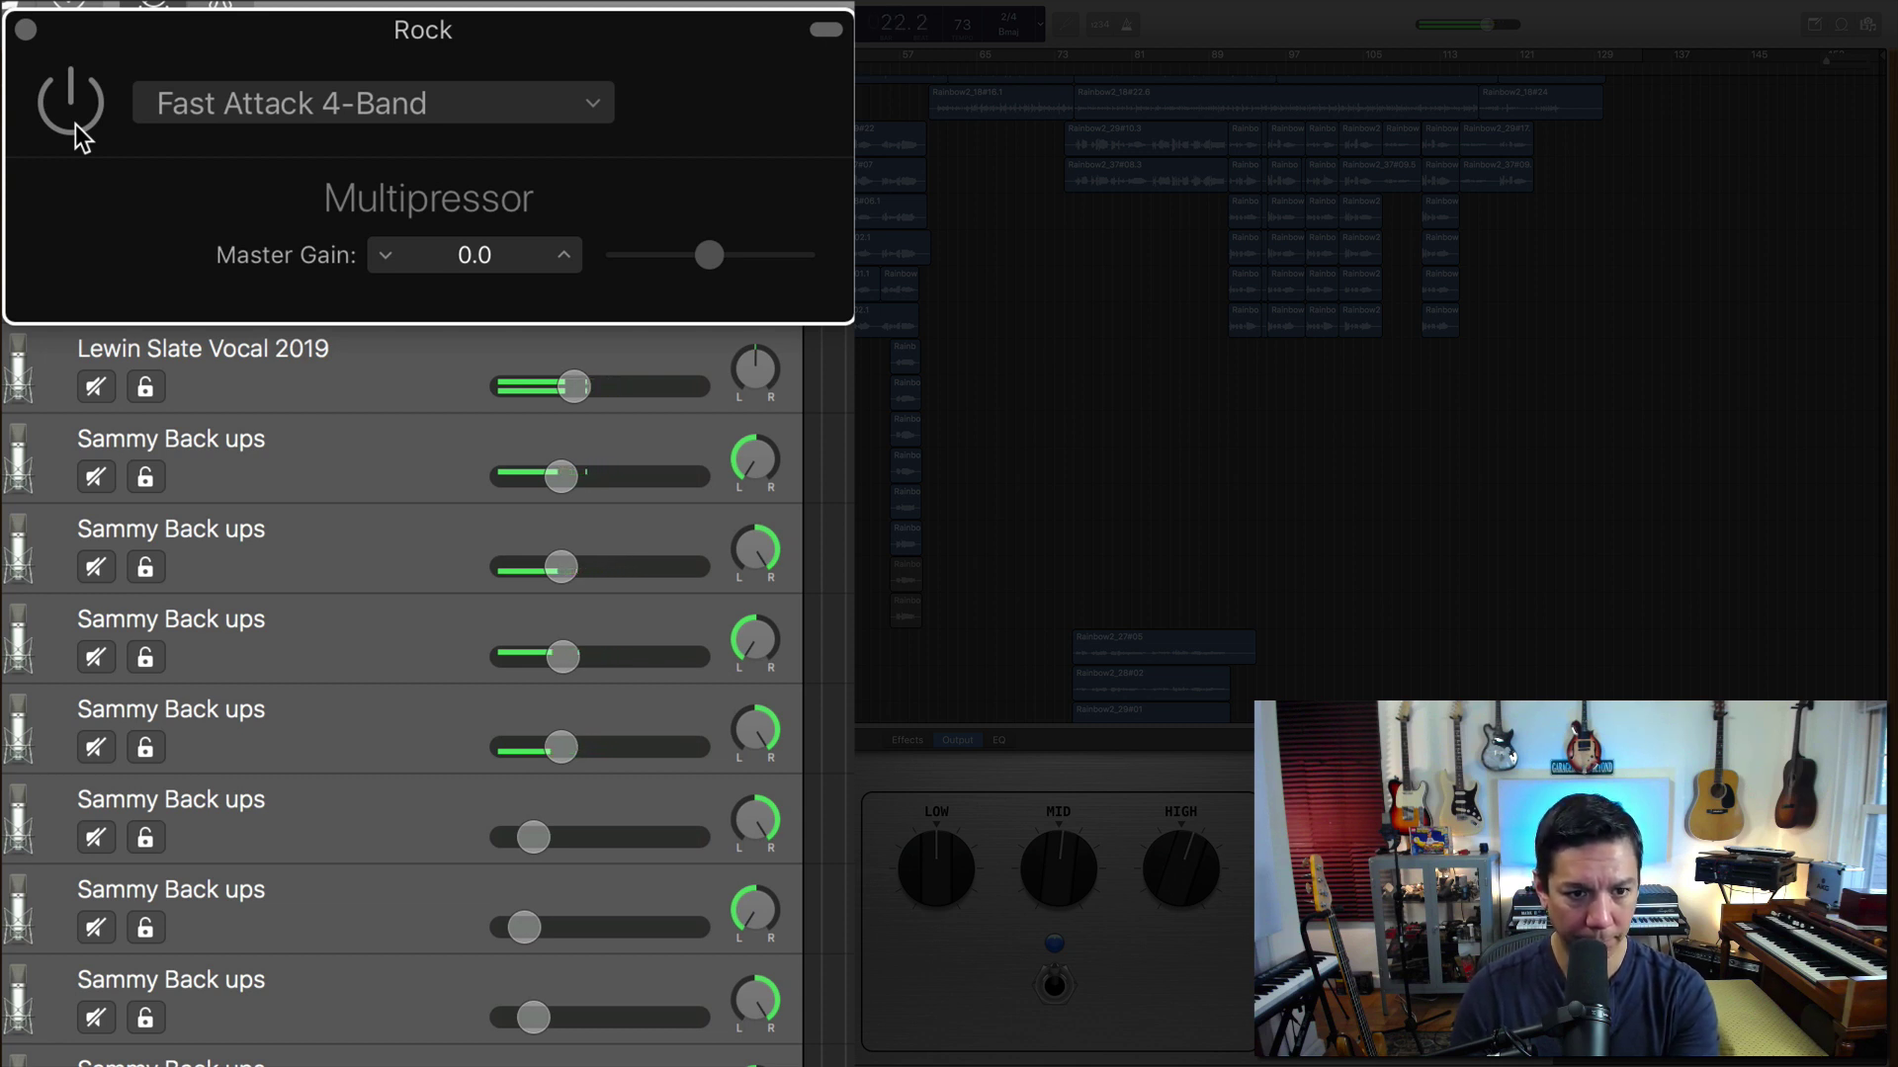
left_click(76, 125)
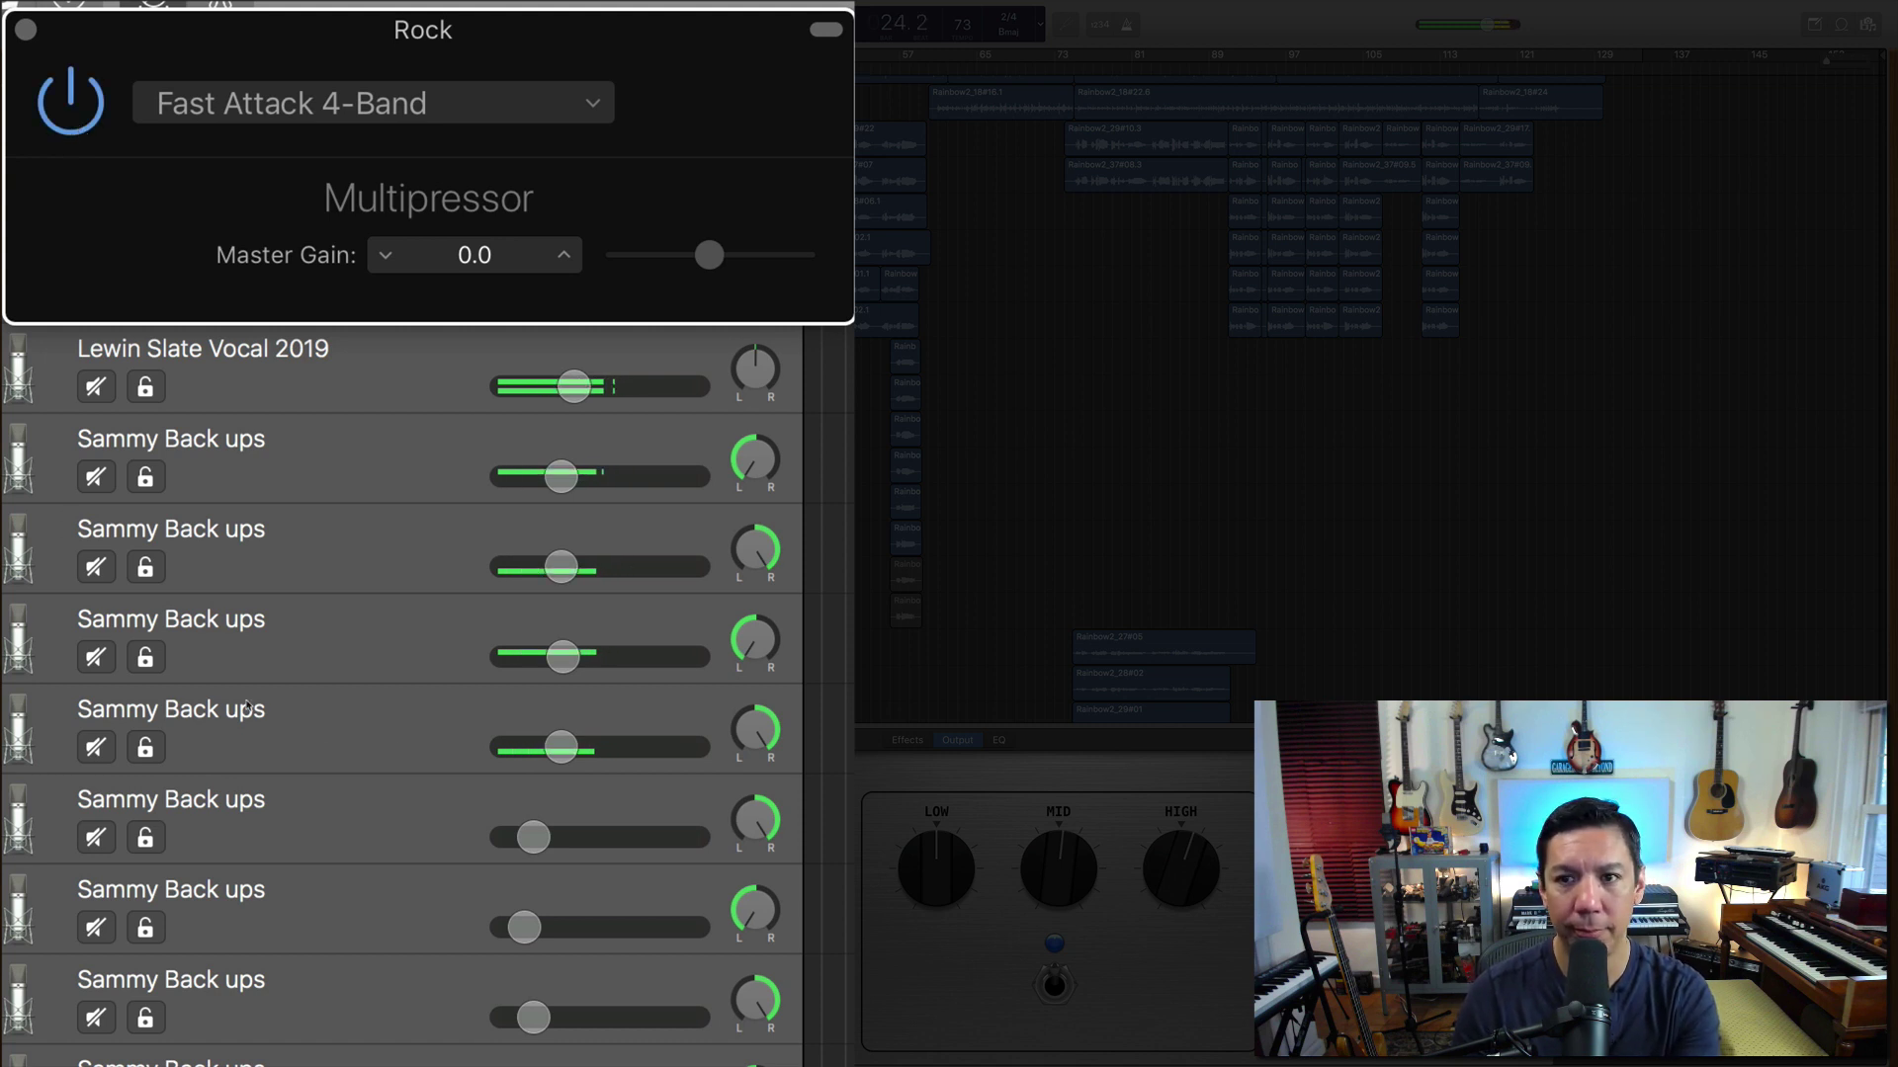
scroll(247, 706, "down", 10)
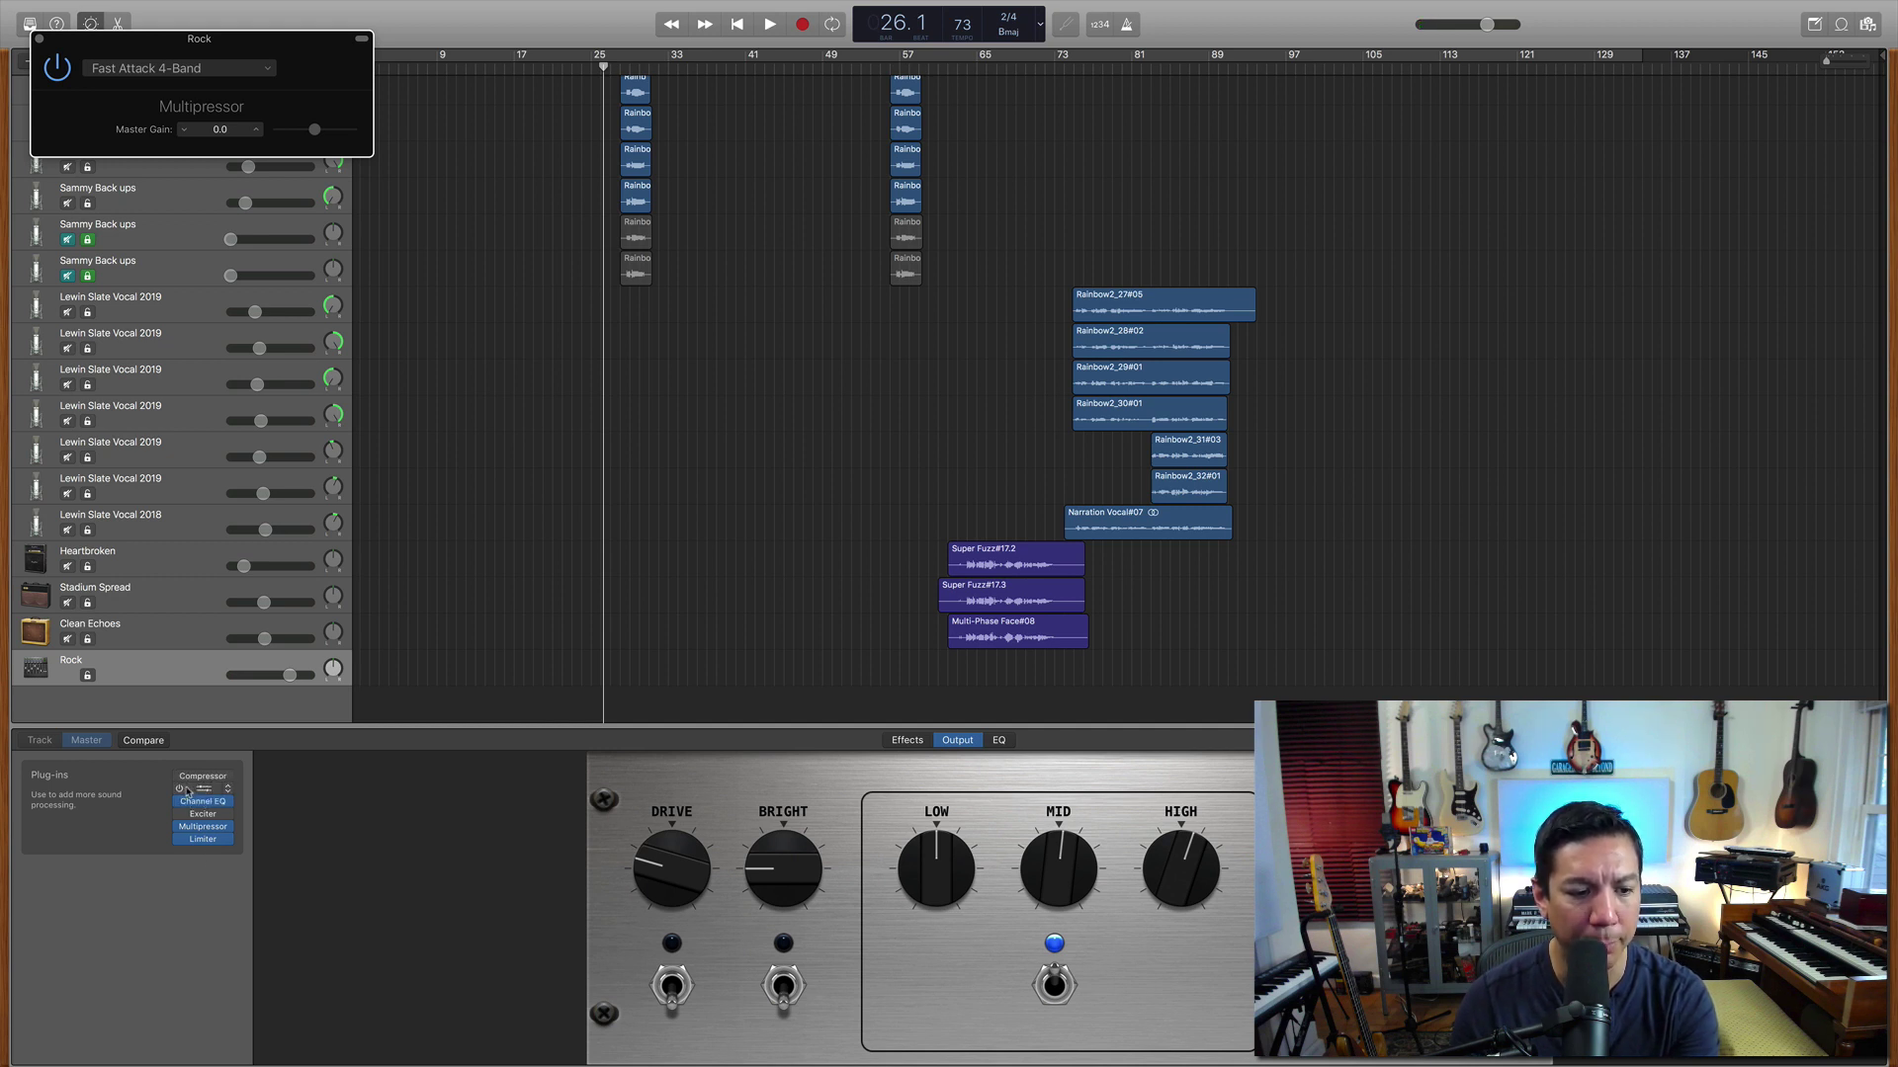
Step: Switch on the master Gain plug-in, show its window, and start playback
left_click(181, 790)
left_click(204, 789)
key("space")
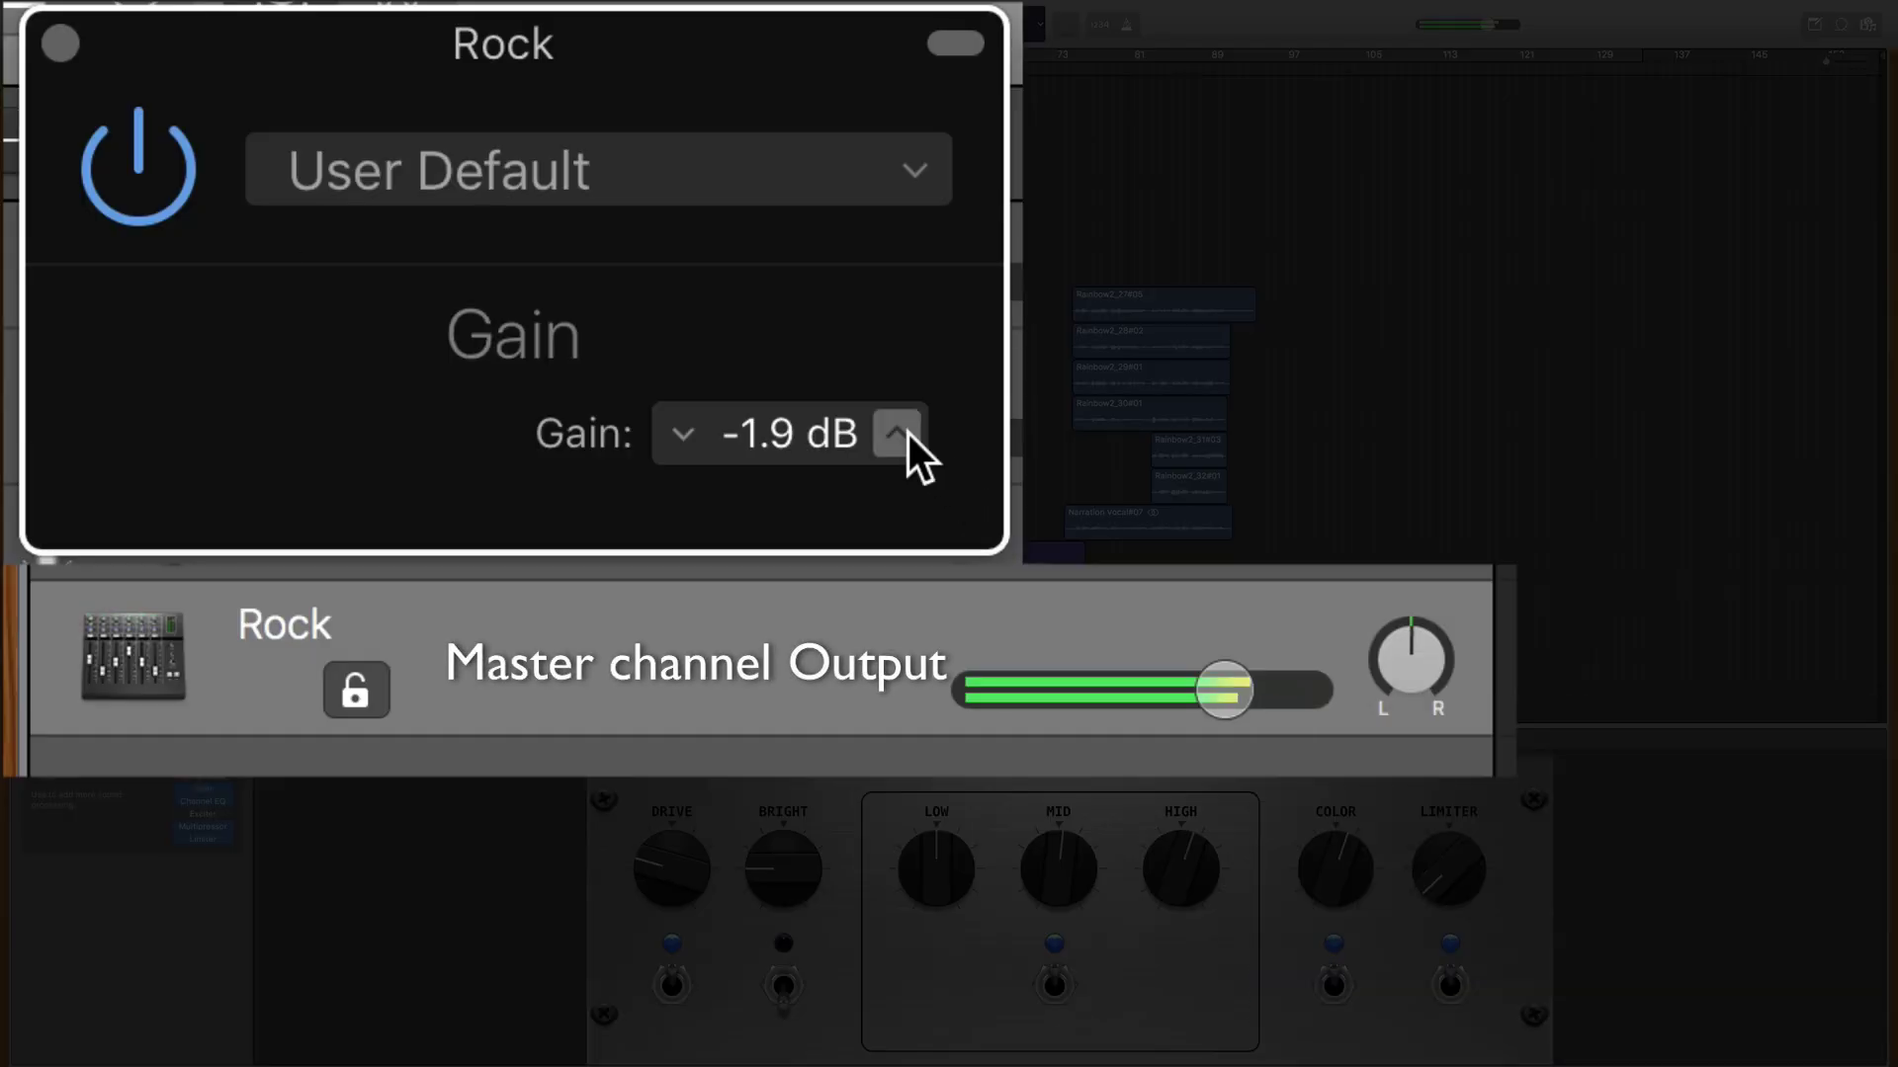
Step: Step the master Gain up from -1.9 dB to 0.0 dB, then bring up Channel EQ
left_click(903, 438)
left_click(903, 438)
left_click(903, 438)
left_click(904, 438)
left_click(904, 439)
left_click(903, 438)
left_click(904, 439)
left_click(906, 437)
left_click(905, 437)
left_click(906, 437)
left_click(906, 437)
left_click(905, 437)
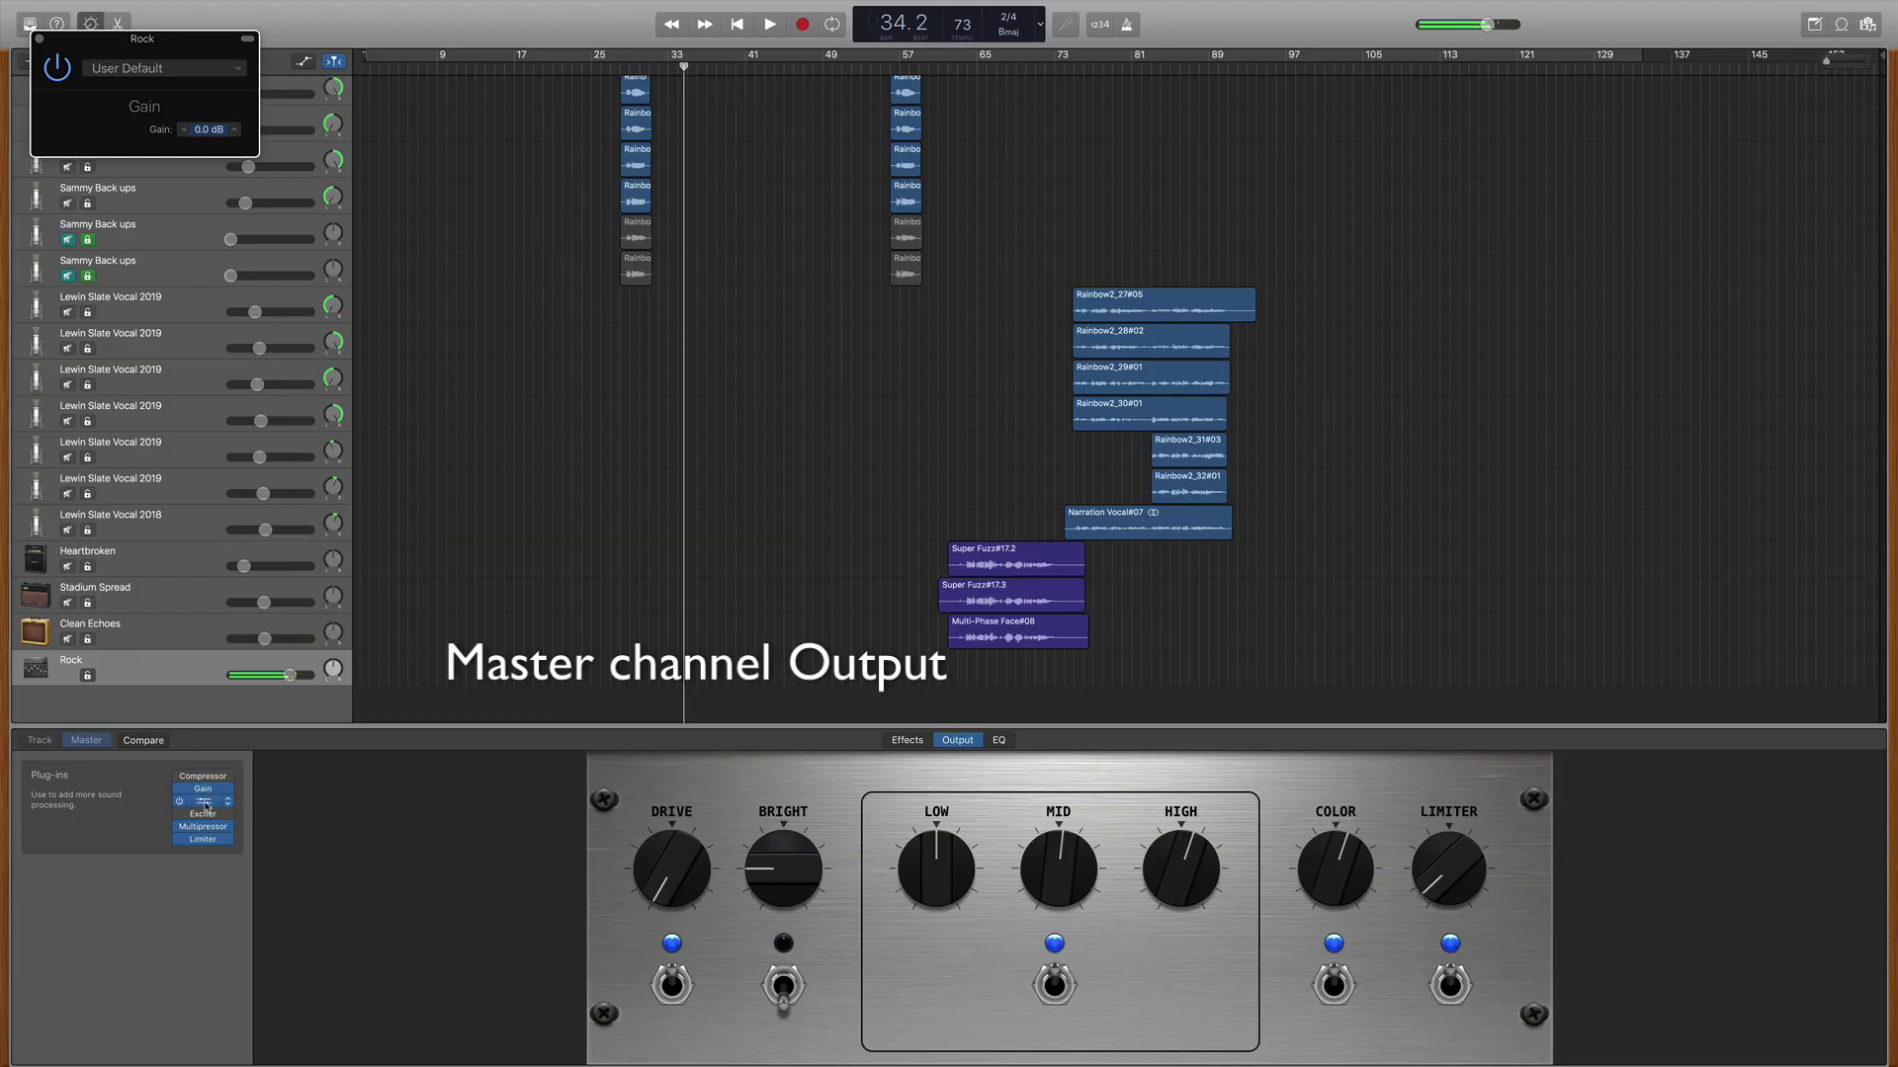
left_click(202, 801)
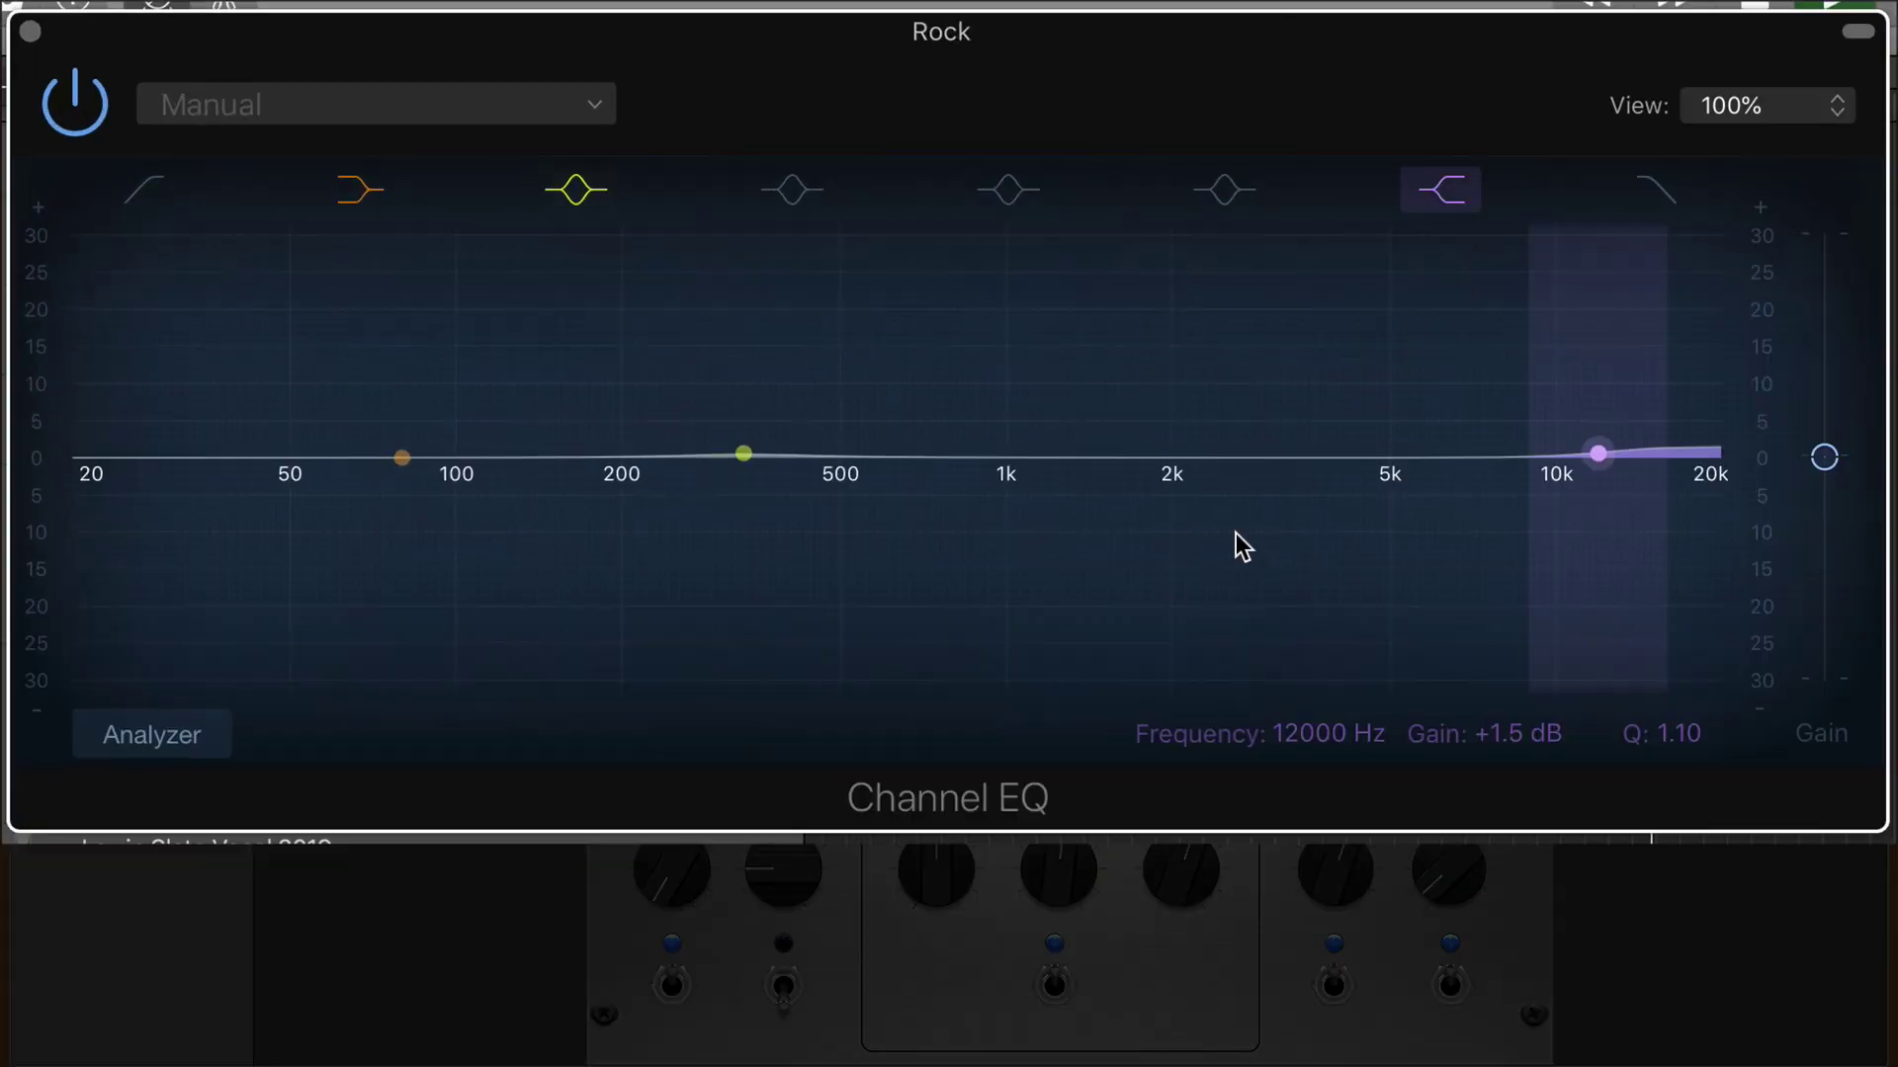
Step: Turn on the analyzer and set the master EQ high shelf to about 4050 Hz, +2.0 dB
left_click(203, 725)
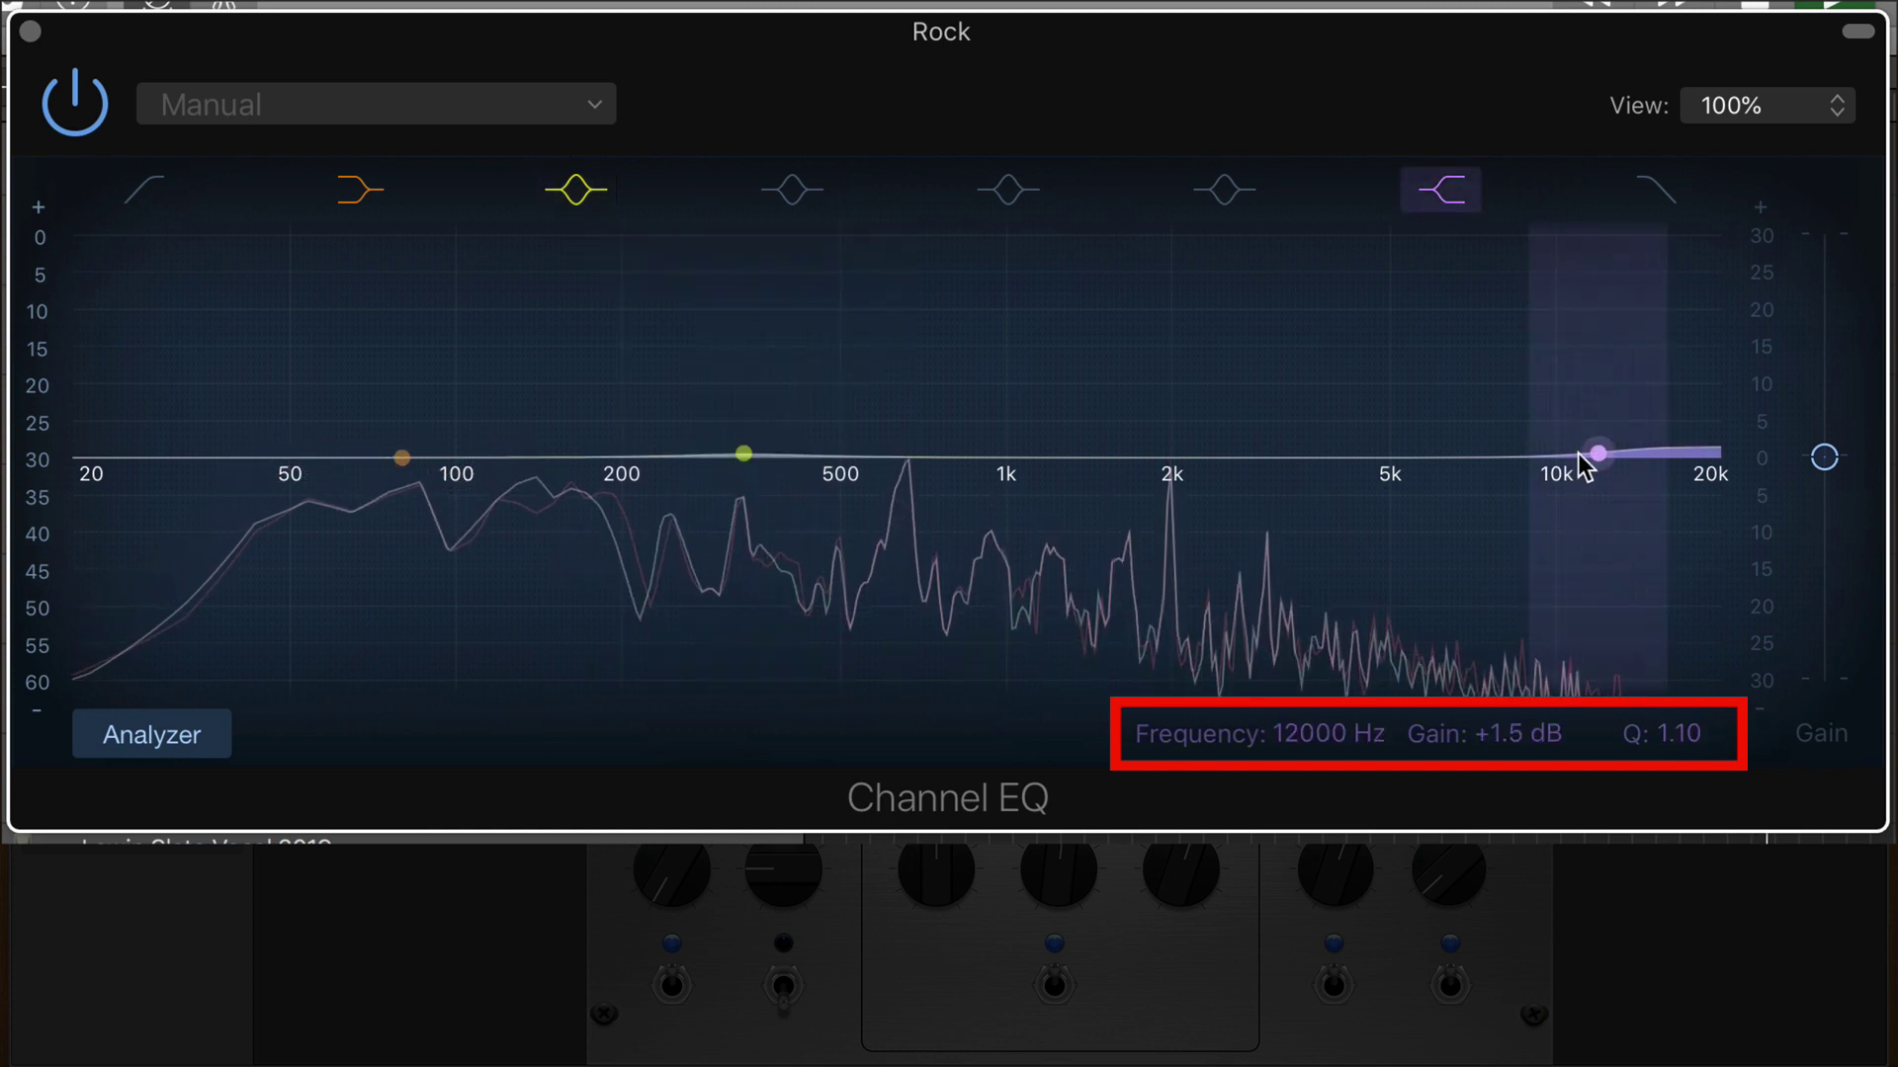
left_click_drag(1586, 457, 1255, 346)
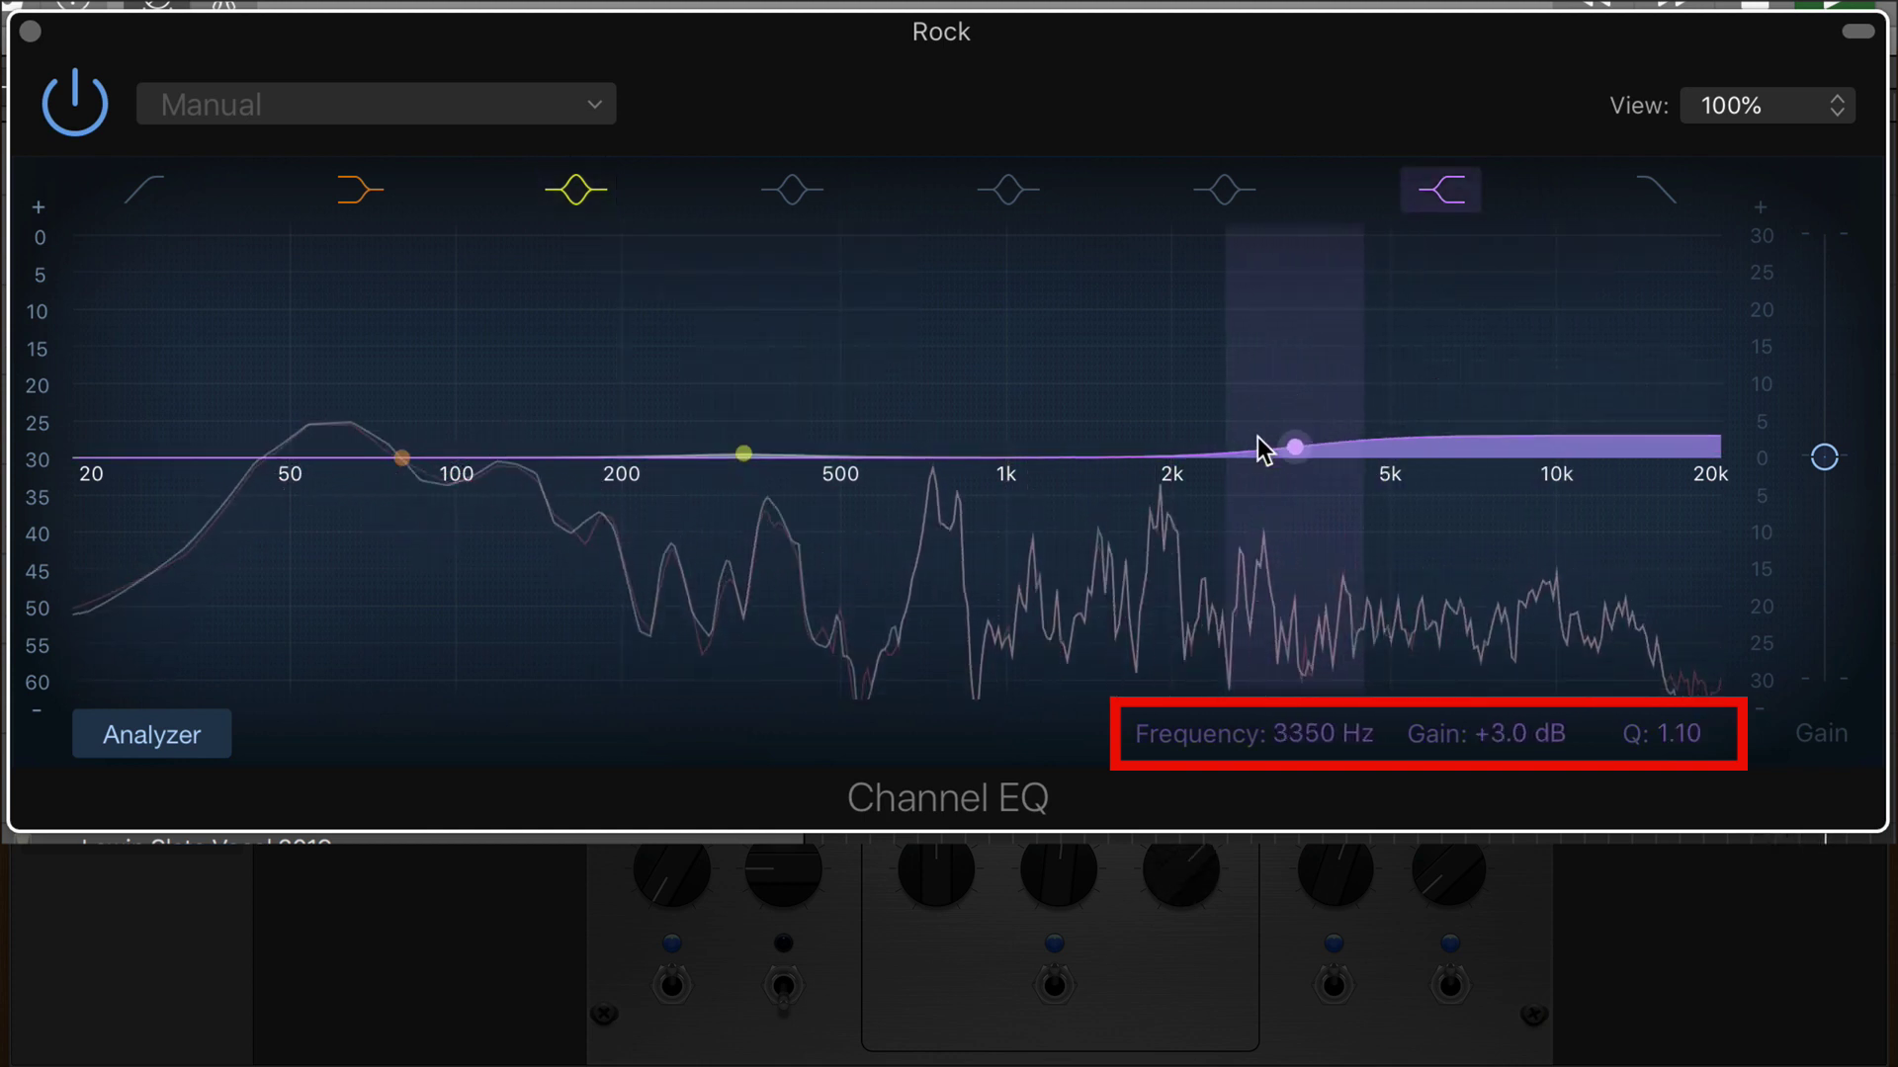
left_click_drag(1260, 442, 1305, 460)
Step: Add a 50 Hz low cut and lift the low shelf to +4.0 dB at 112 Hz
left_click_drag(405, 456, 625, 449)
left_click(143, 196)
left_click_drag(174, 488, 332, 490)
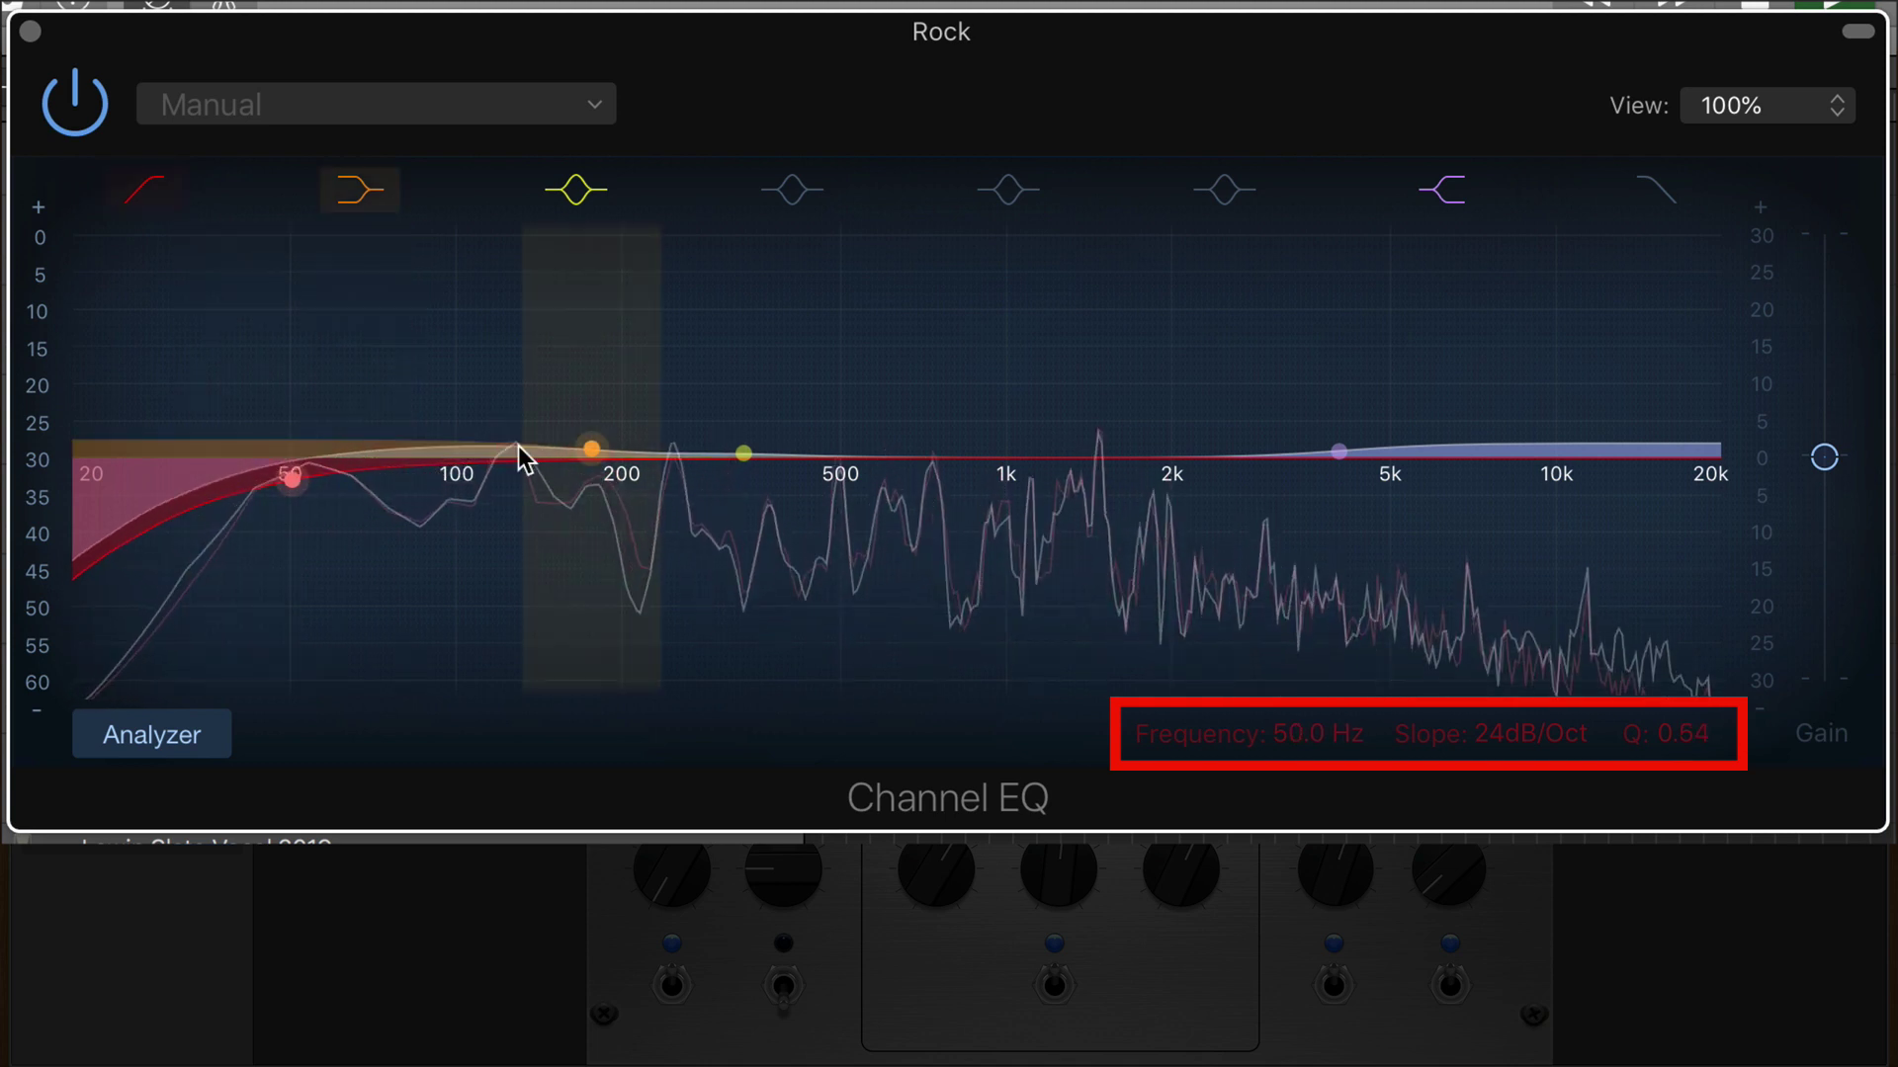
left_click_drag(589, 448, 478, 435)
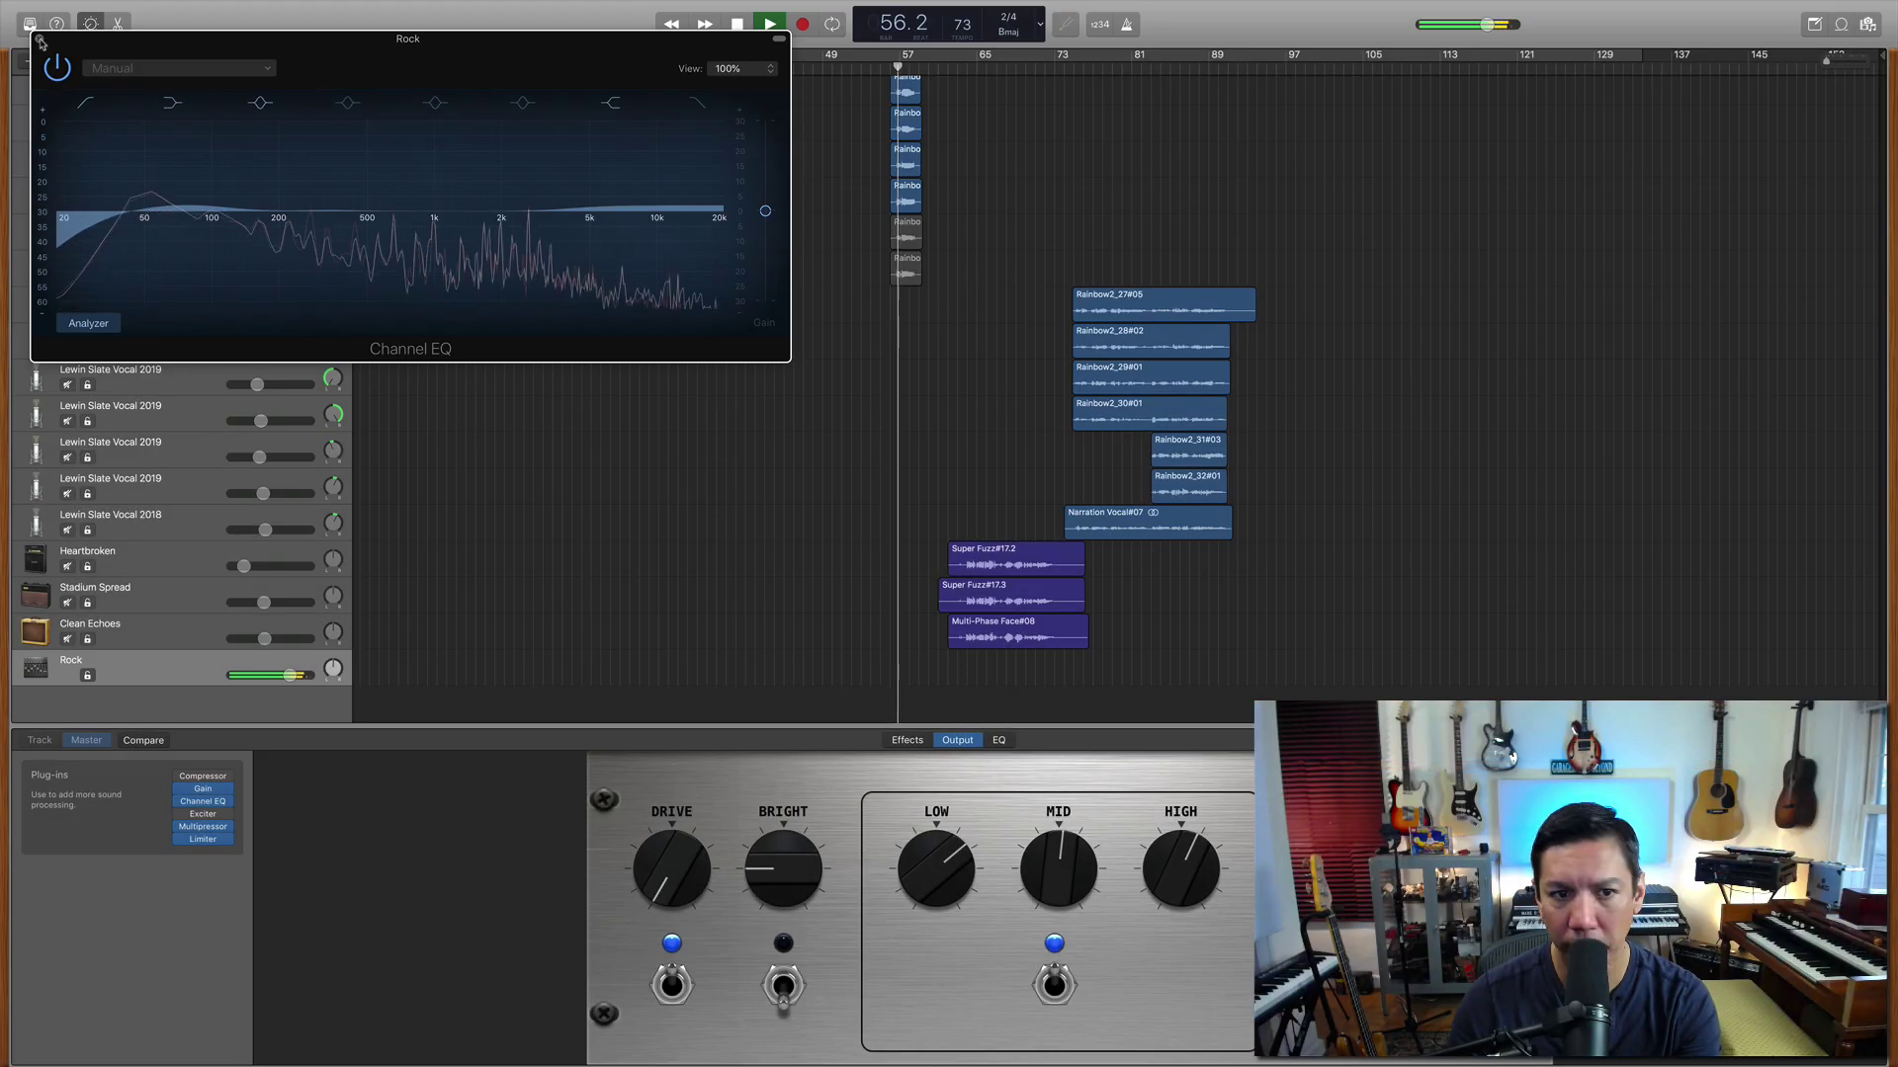
left_click(30, 30)
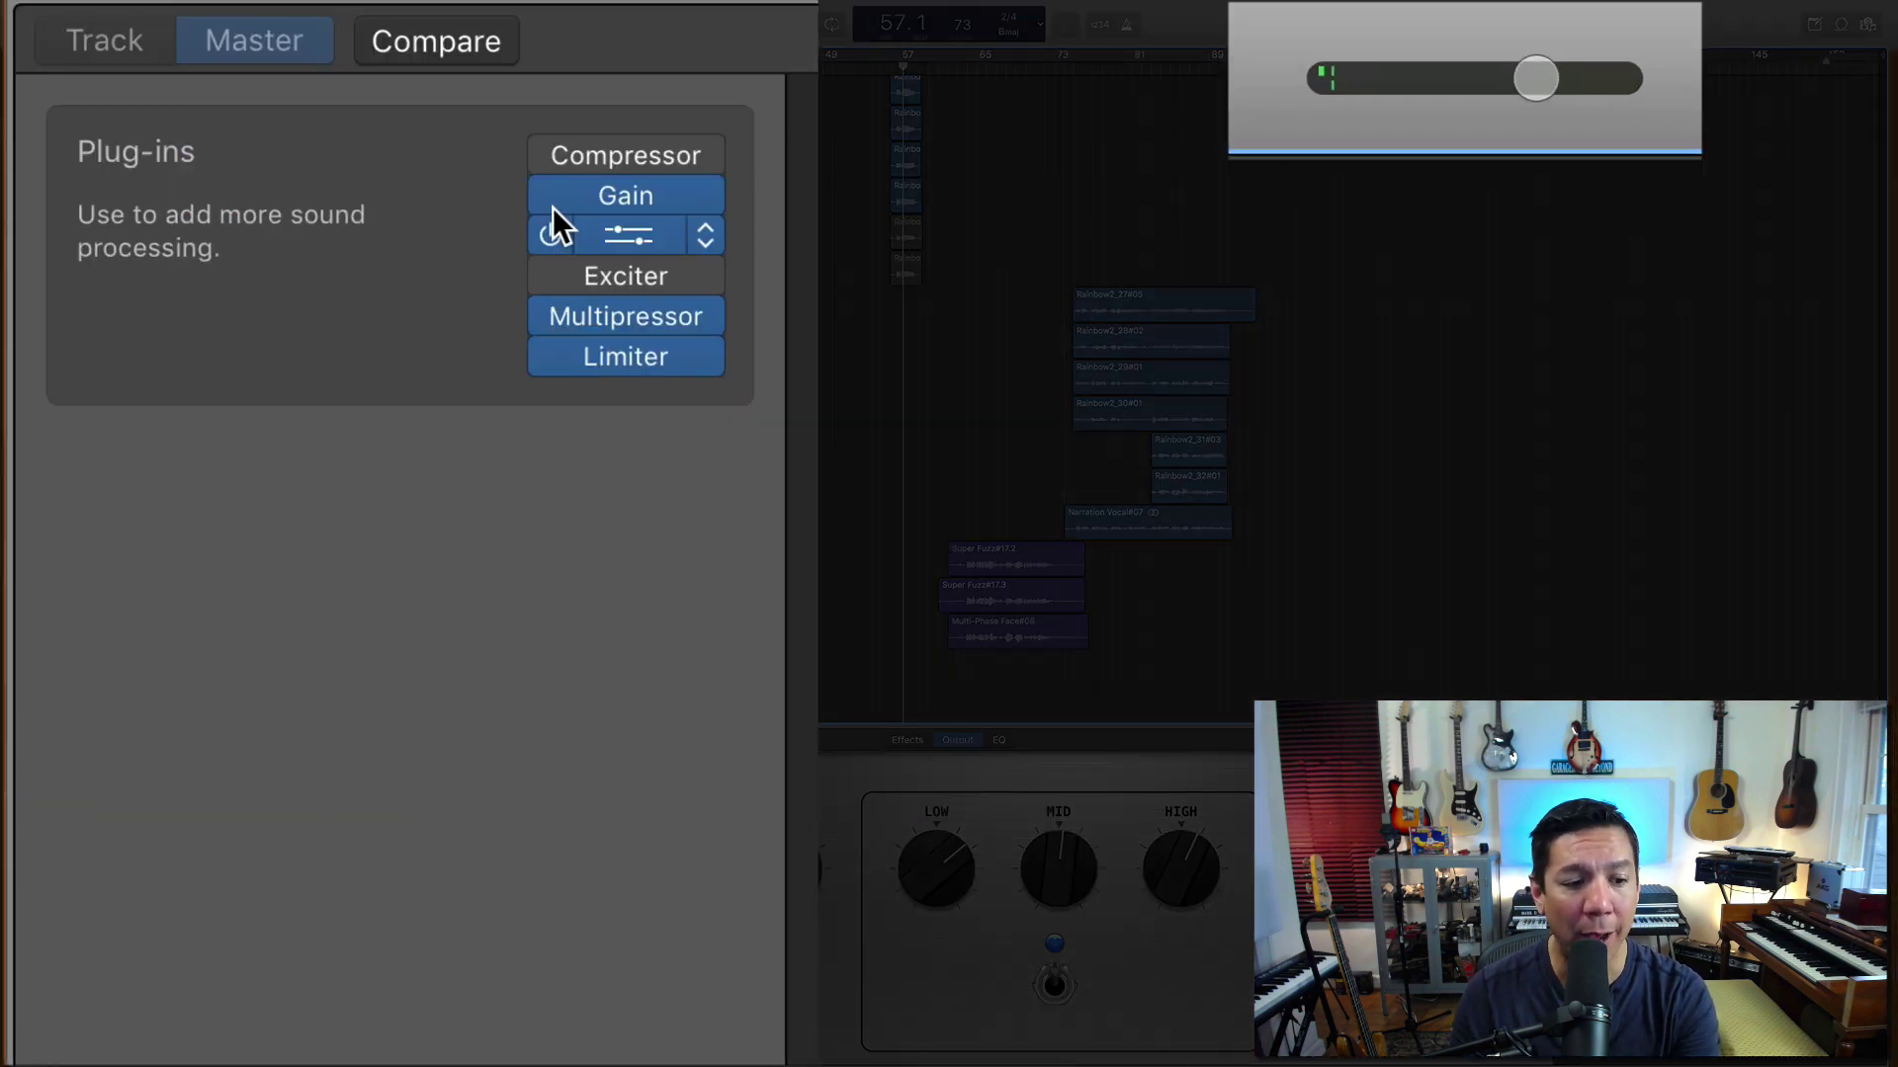
Step: Remove the Exciter from the master plug-in chain
mouse_move(179, 787)
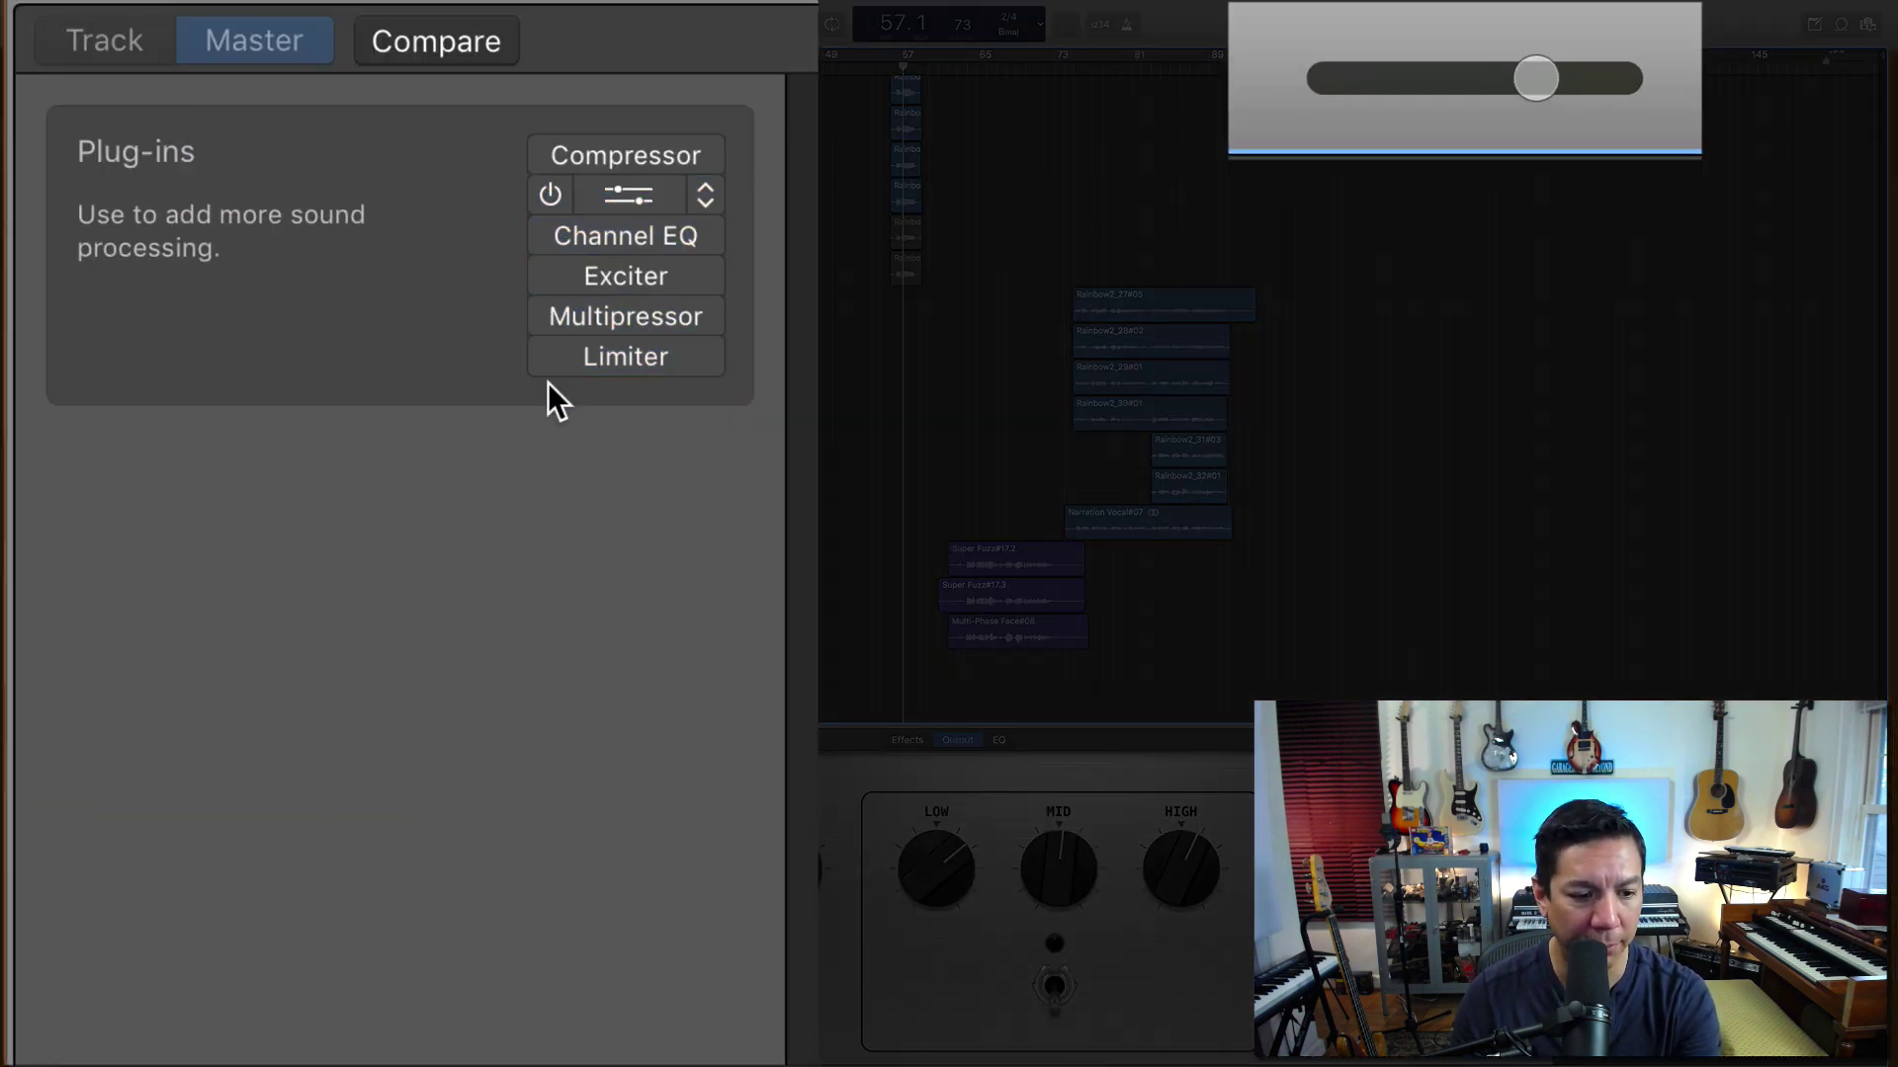
left_click(705, 275)
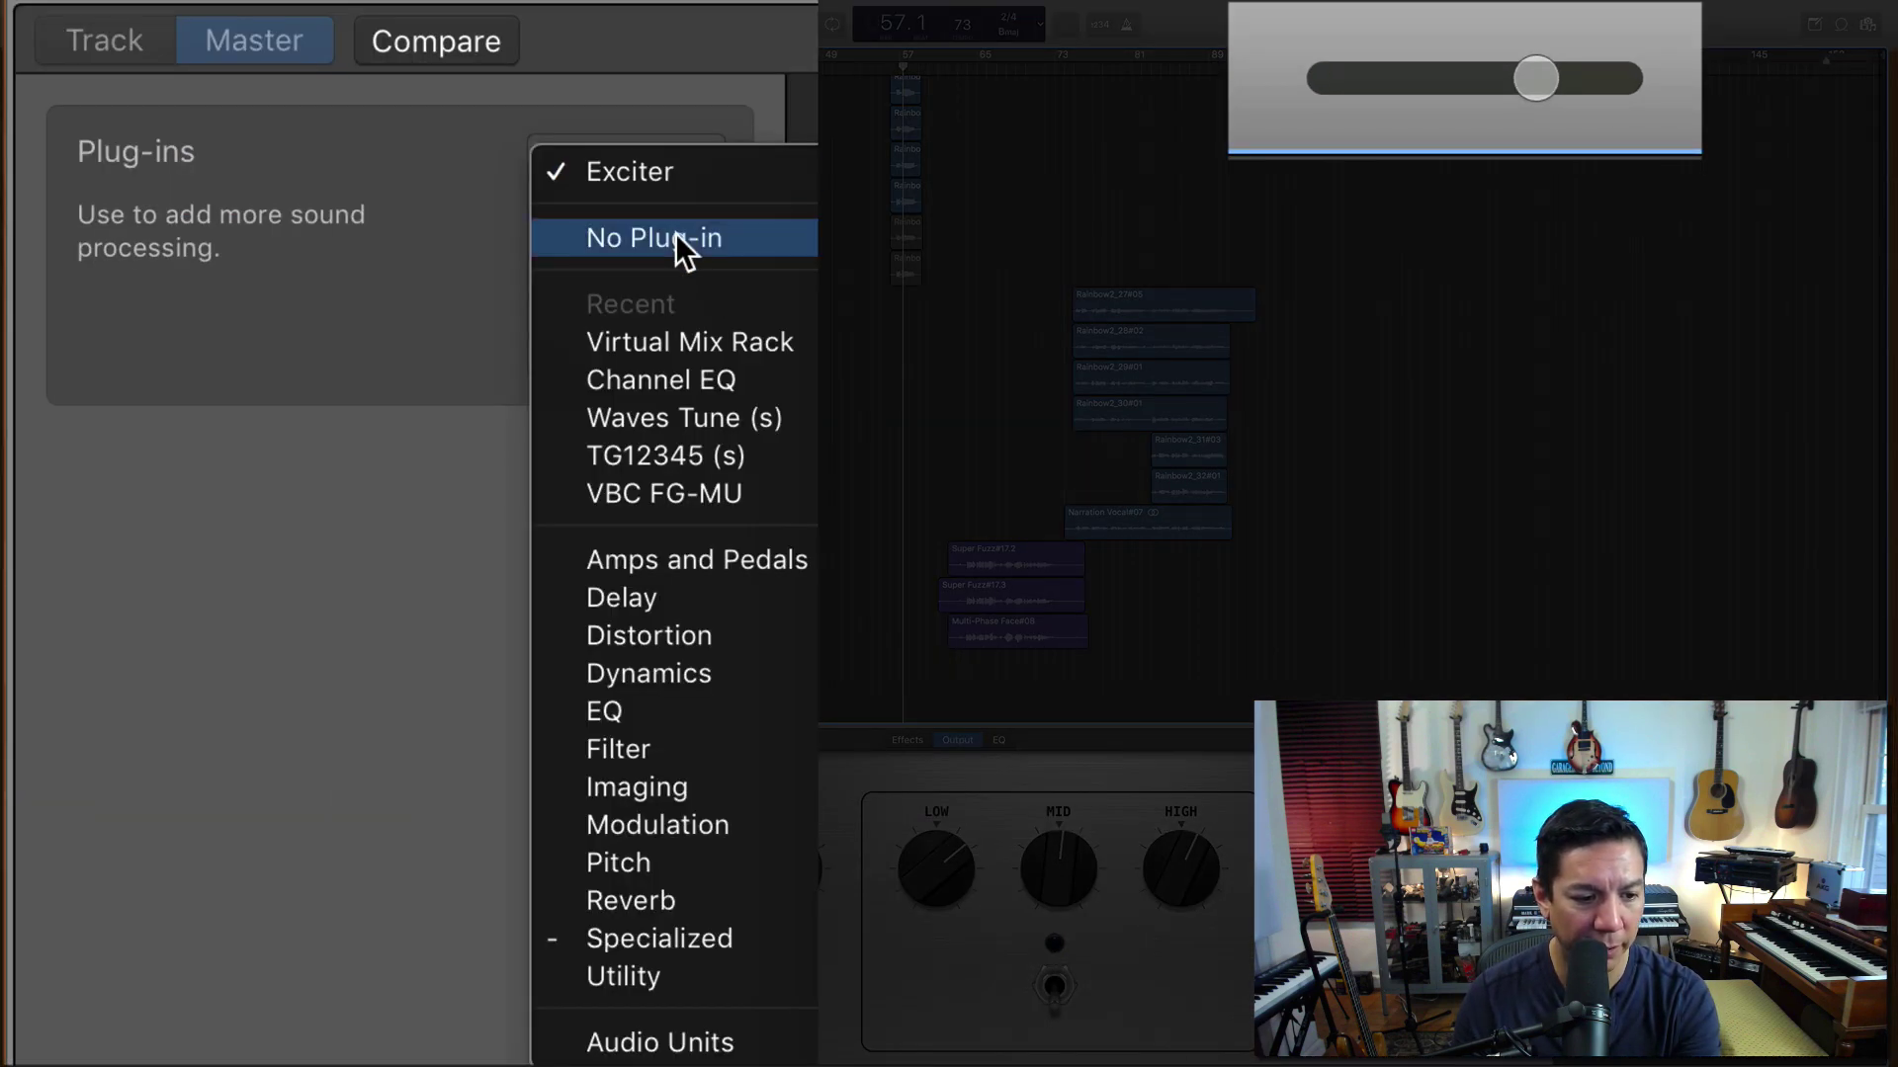
left_click(680, 239)
Step: Switch the Gain, Channel EQ, Multipressor and Limiter plug-ins back on
mouse_move(663, 356)
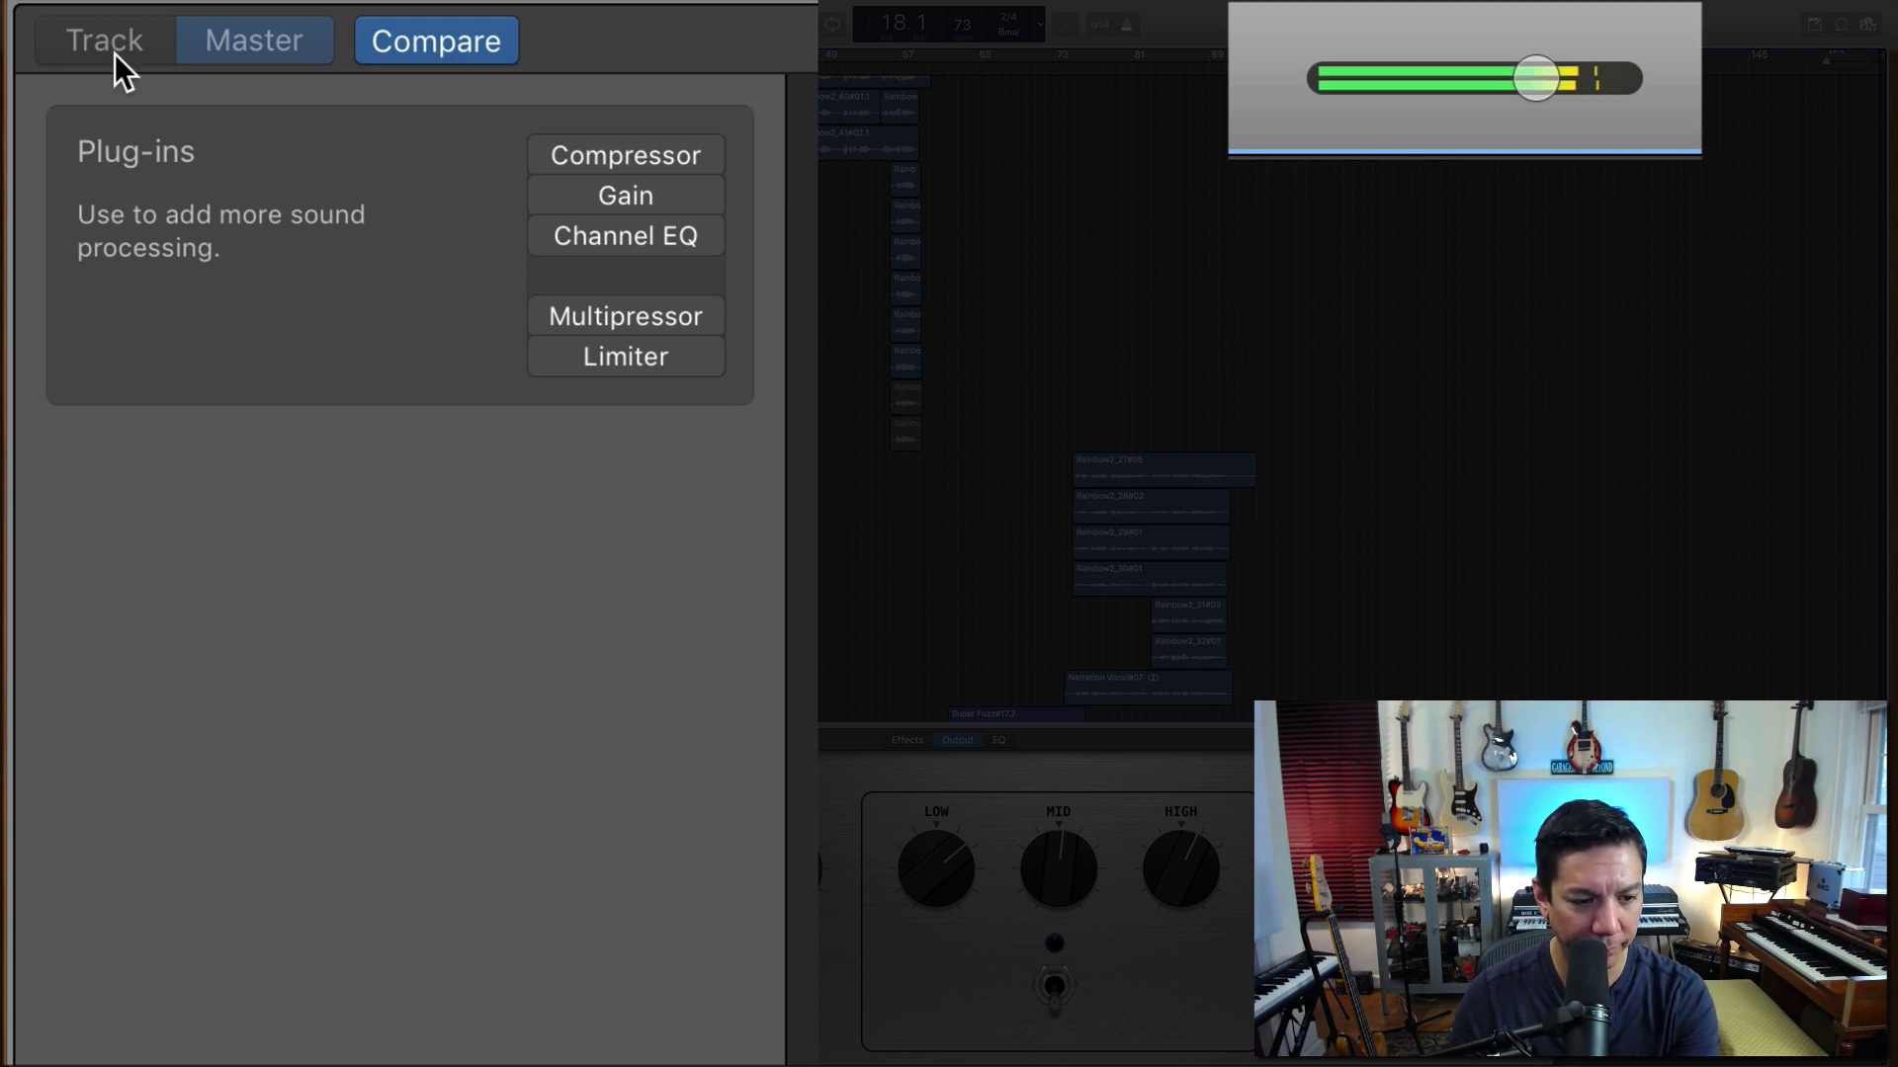
mouse_move(555, 201)
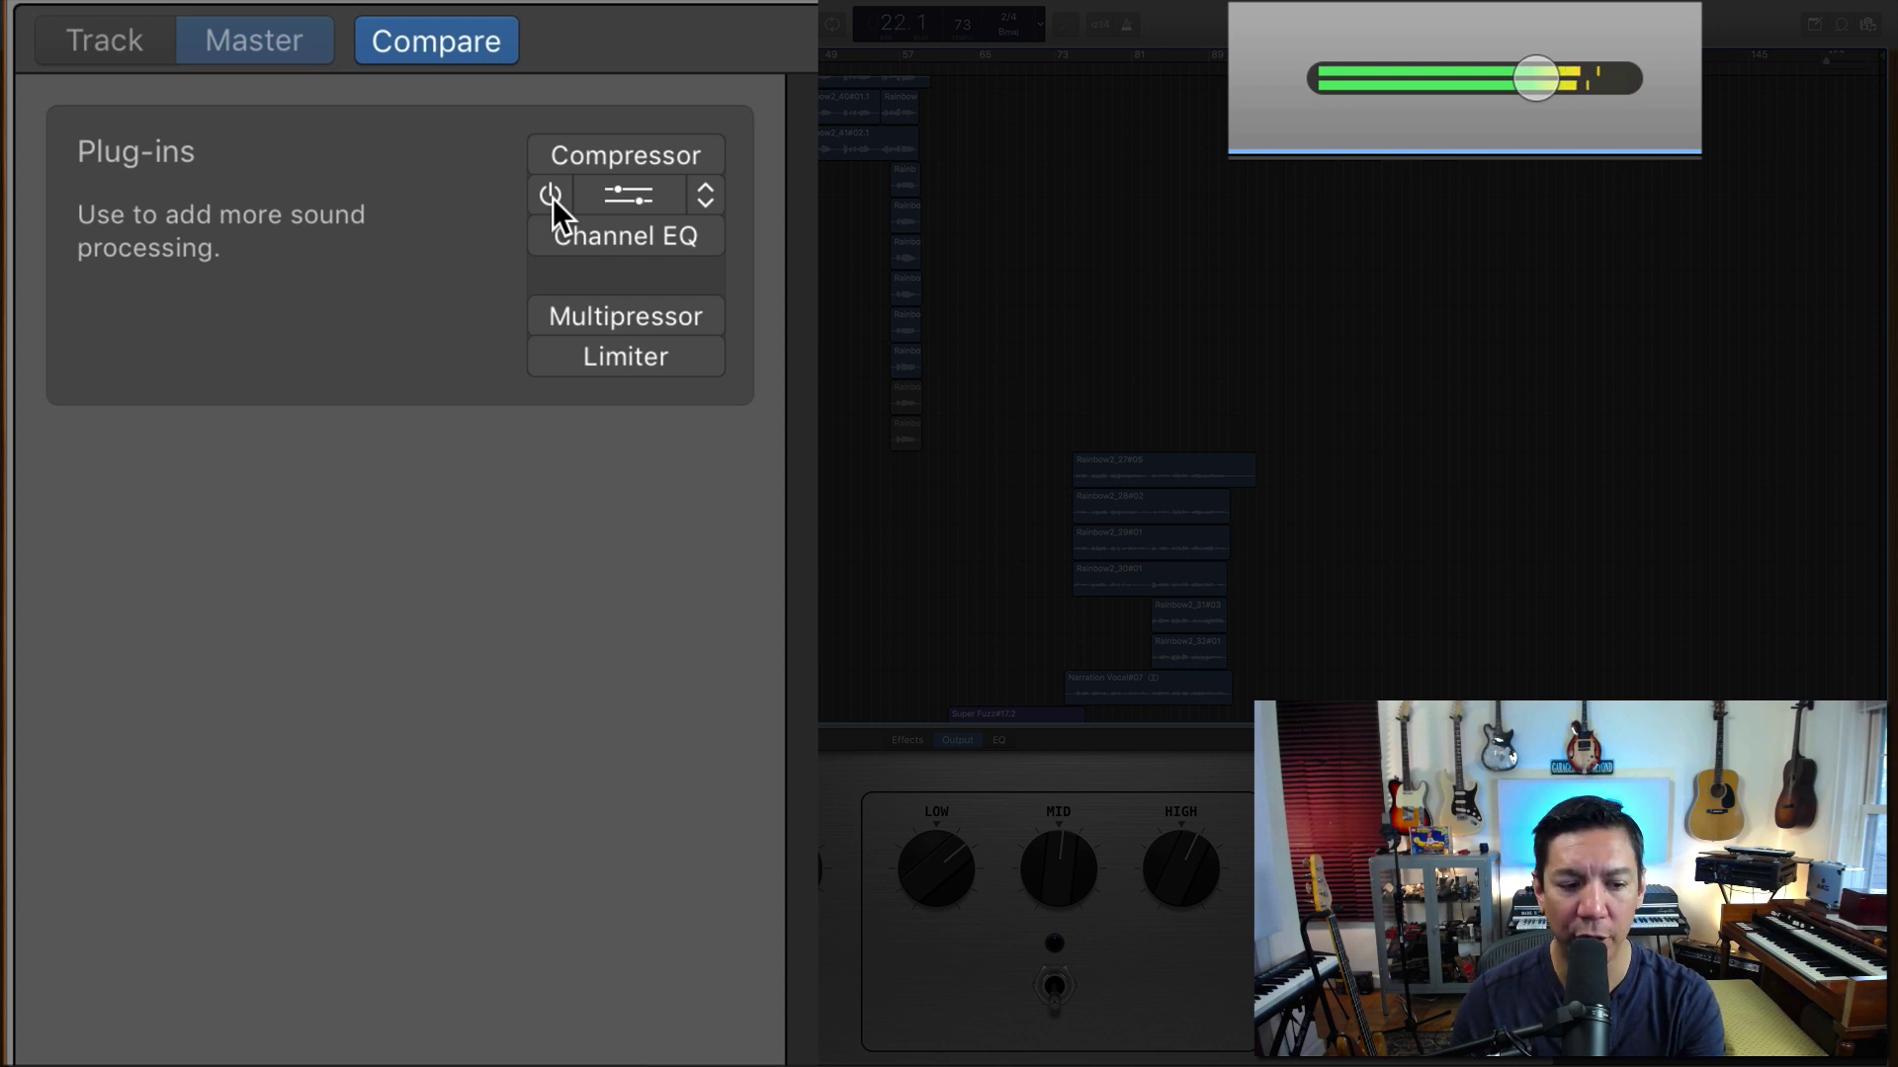
left_click_drag(554, 198, 550, 373)
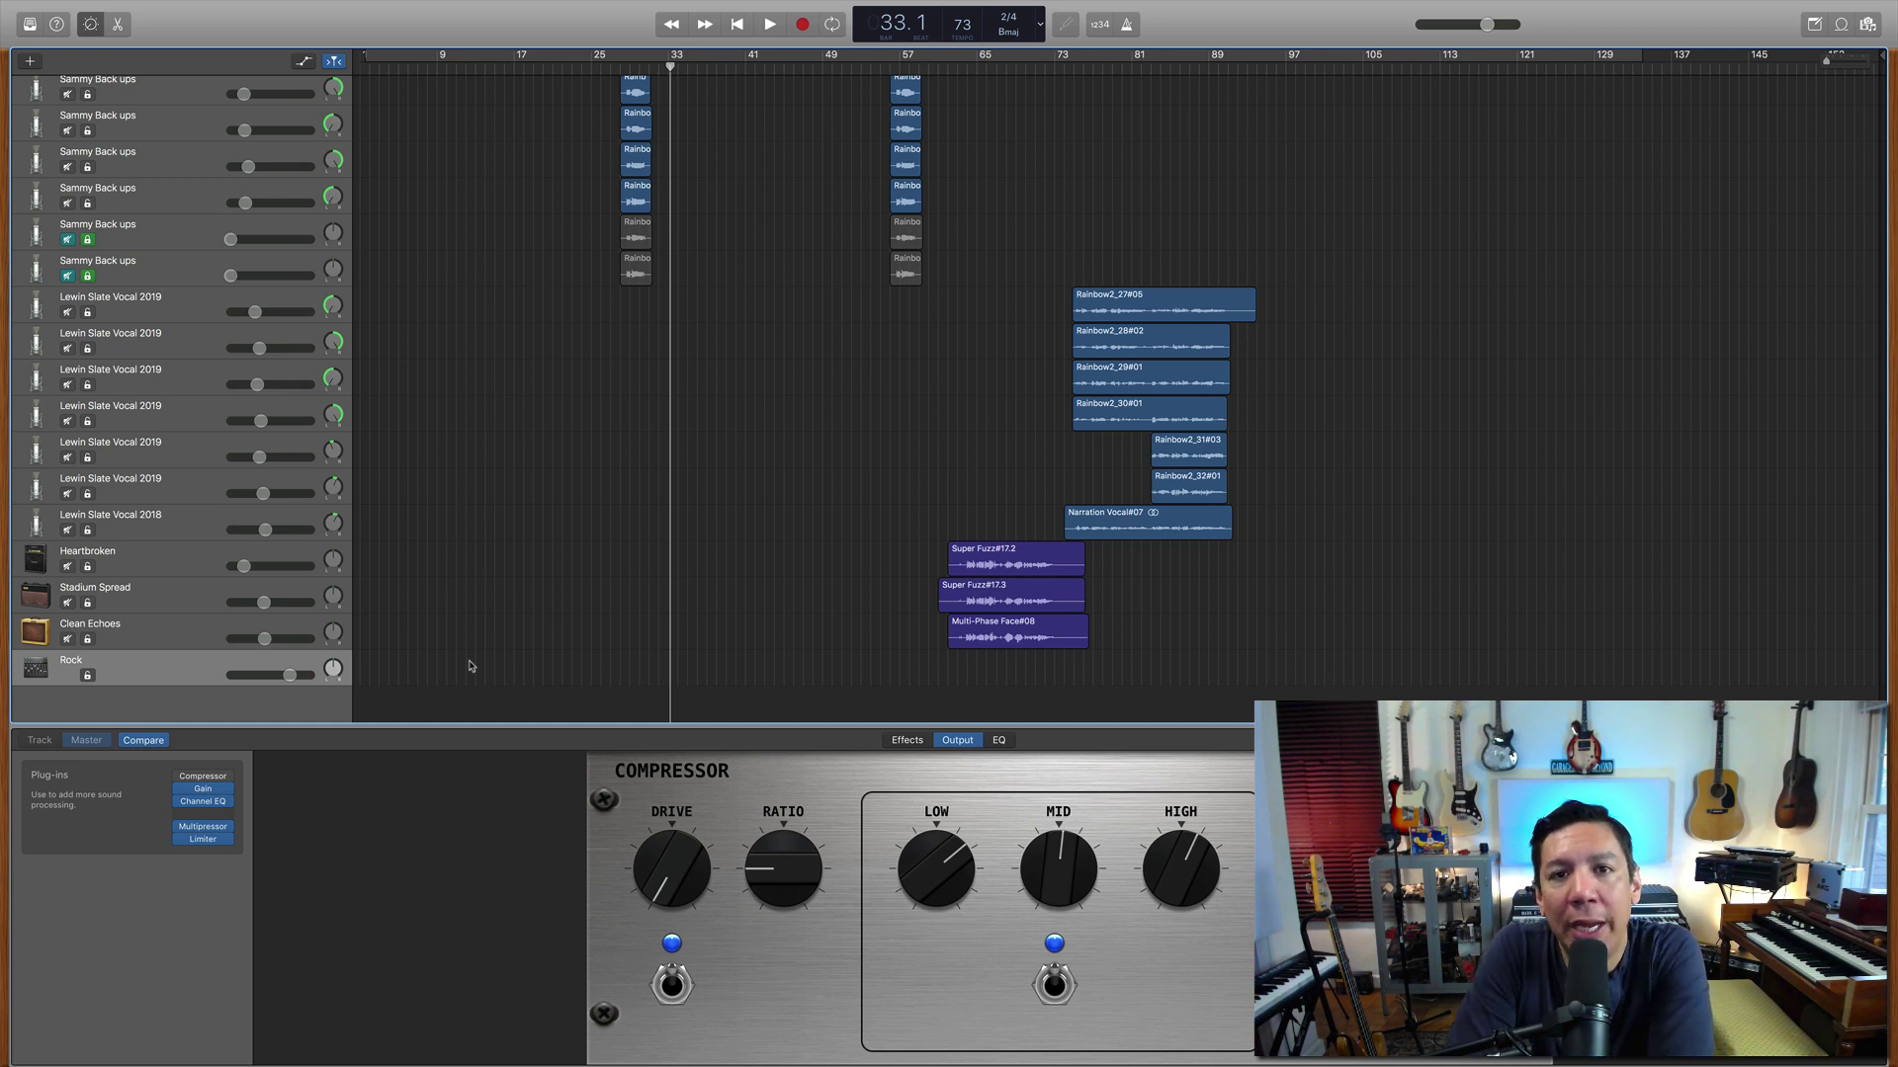
Step: Select the Blue Ridge (Parker) drummer track at the top of the track list
scroll(504, 588, "up", 15)
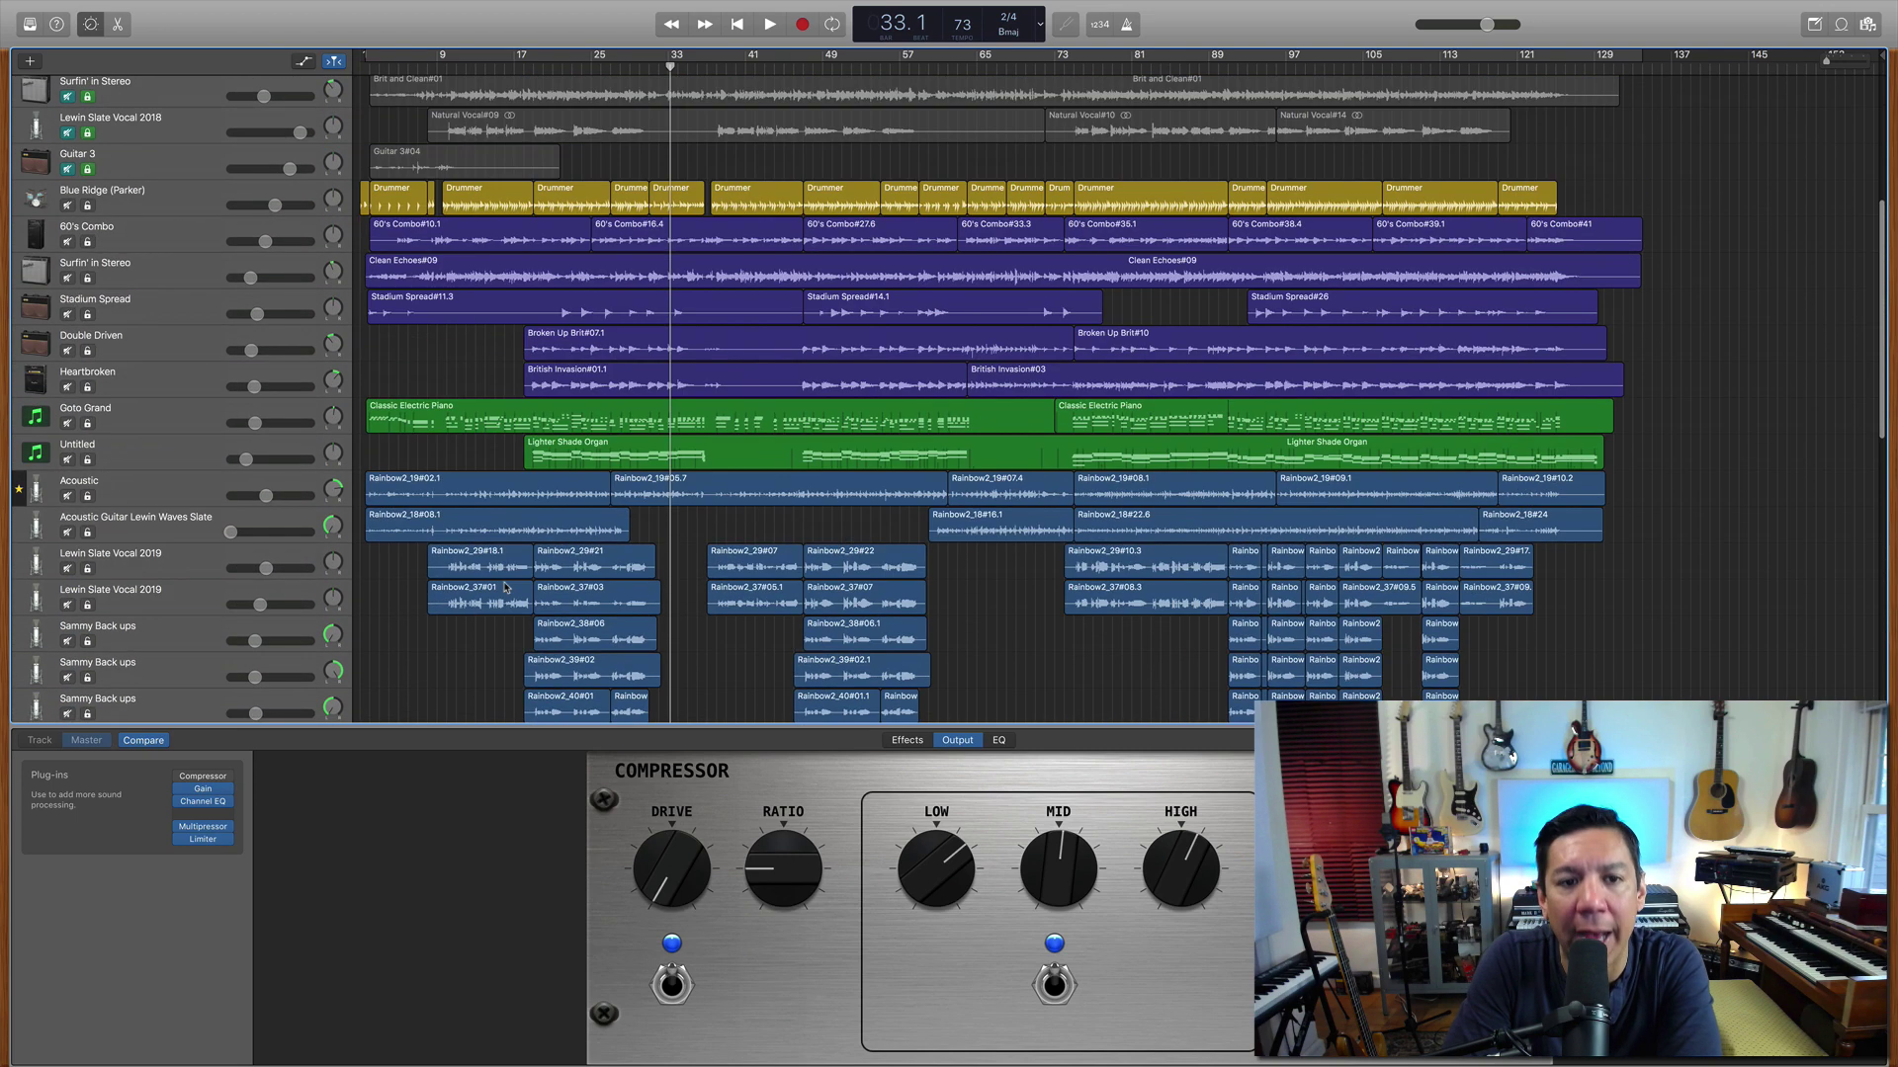
left_click(174, 197)
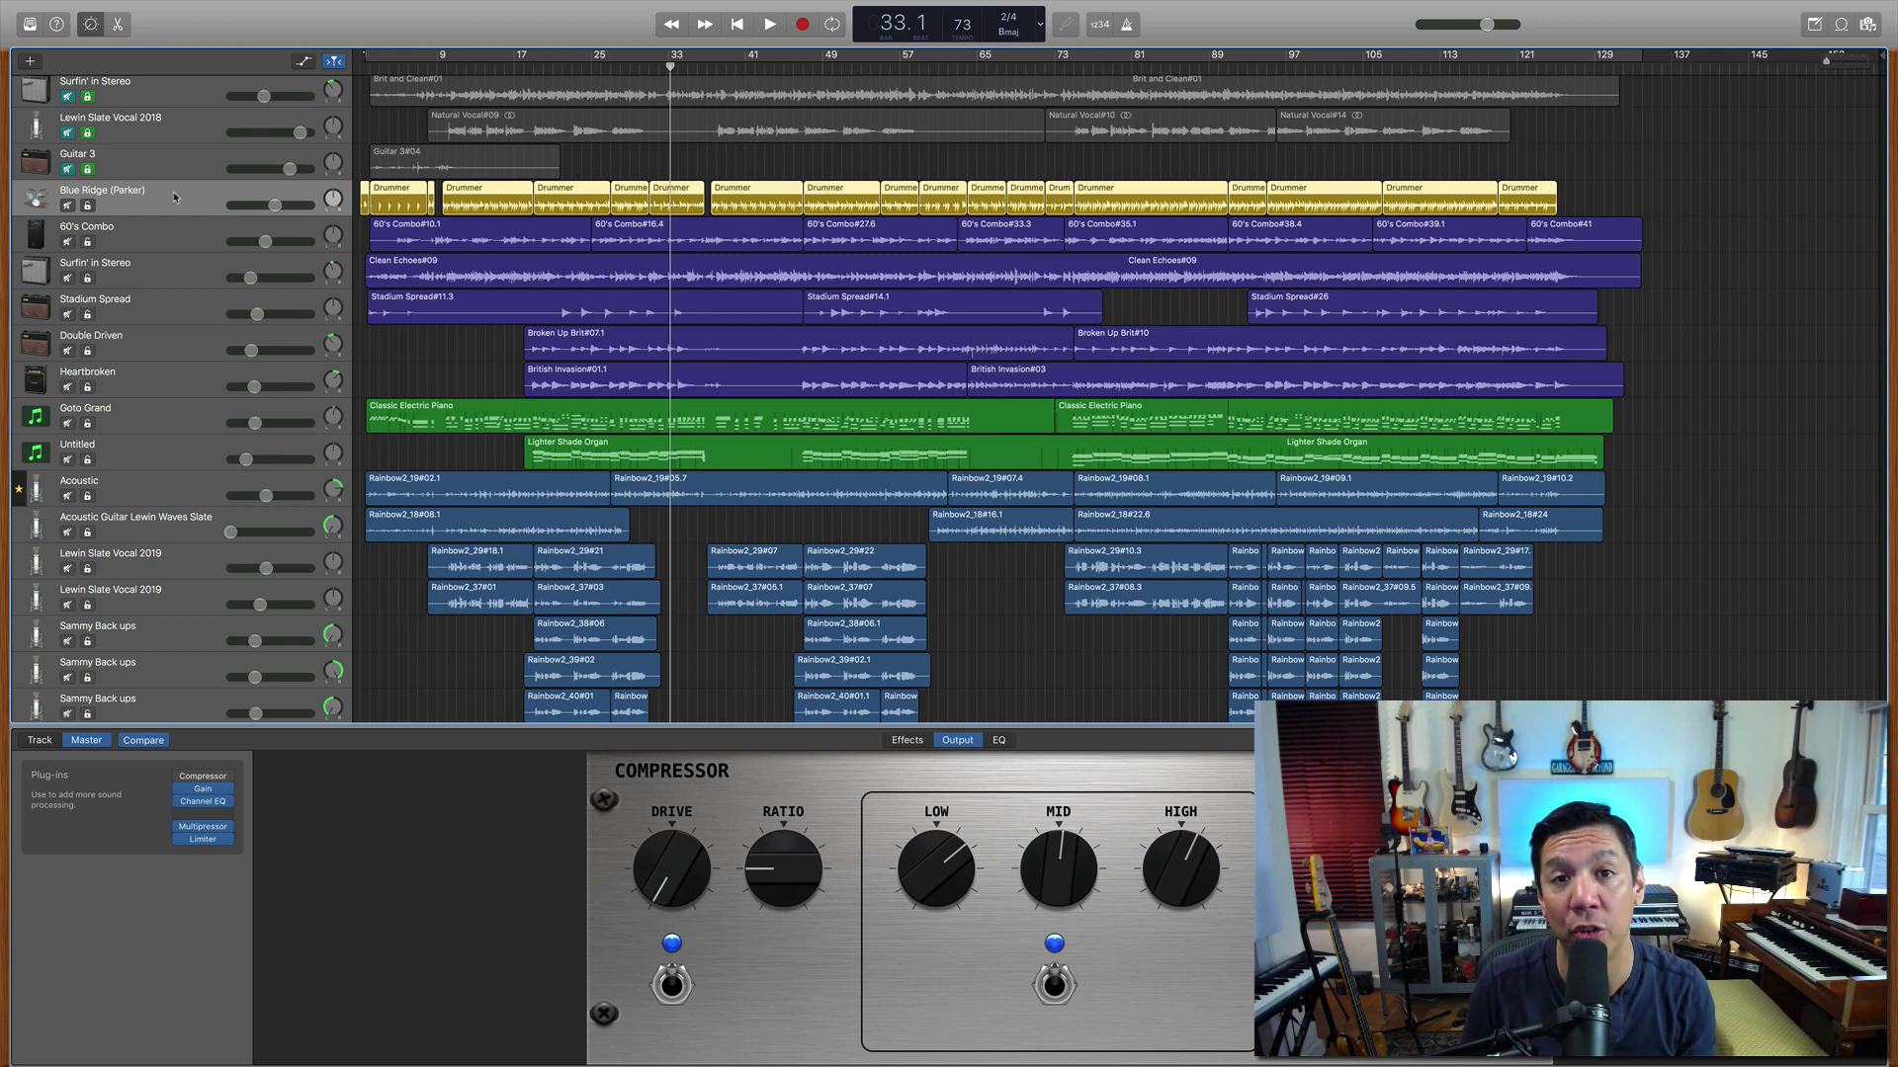